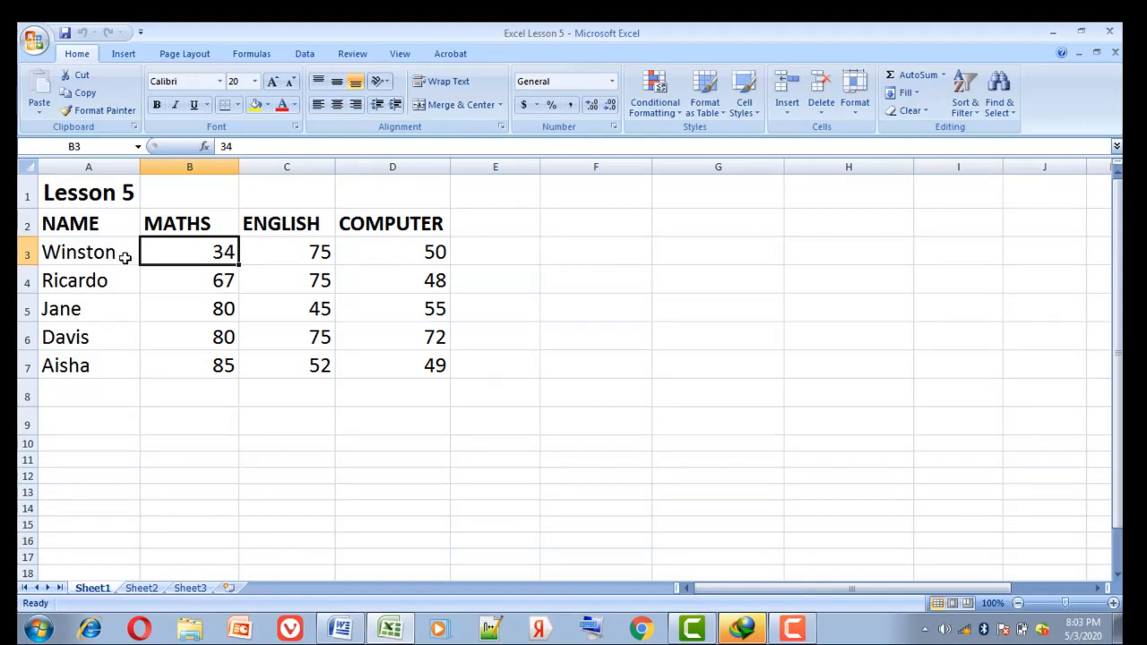
Try left and centre alignment on the MATHS scores in B3:B7, finishing with right alignment
click(103, 253)
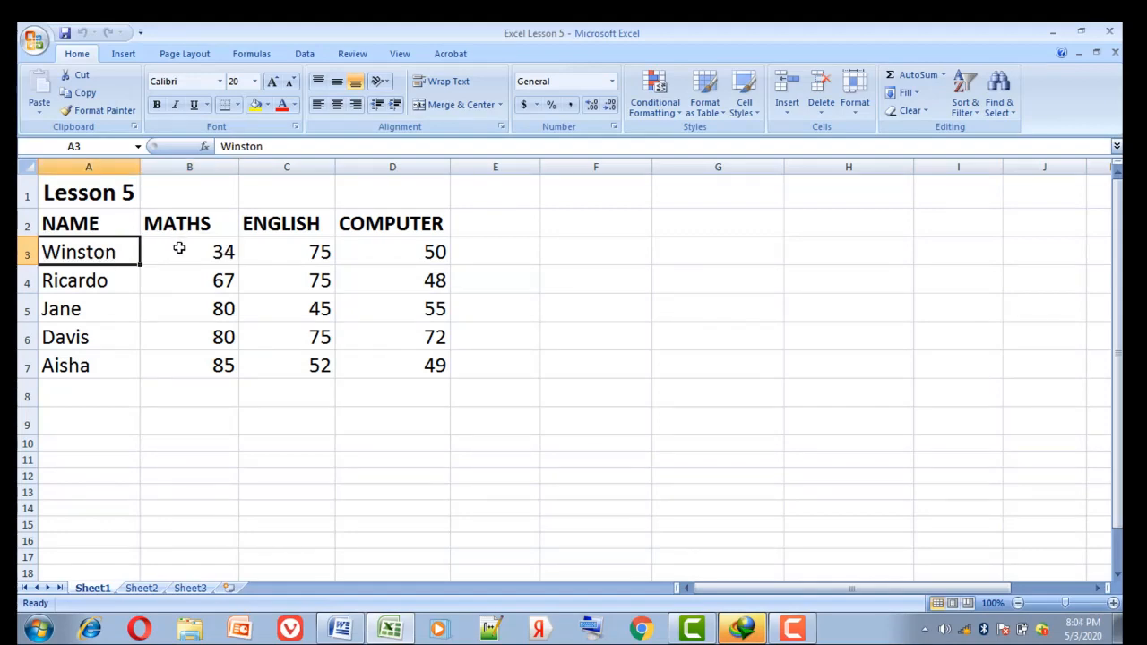
drag(179, 248, 191, 363)
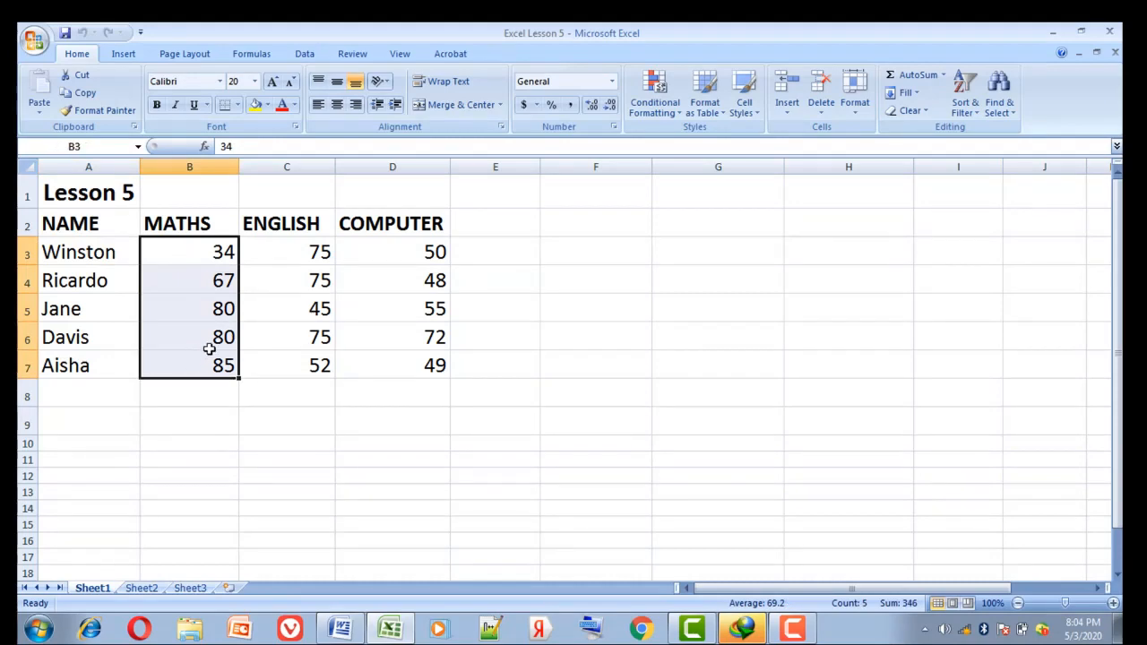
click(318, 107)
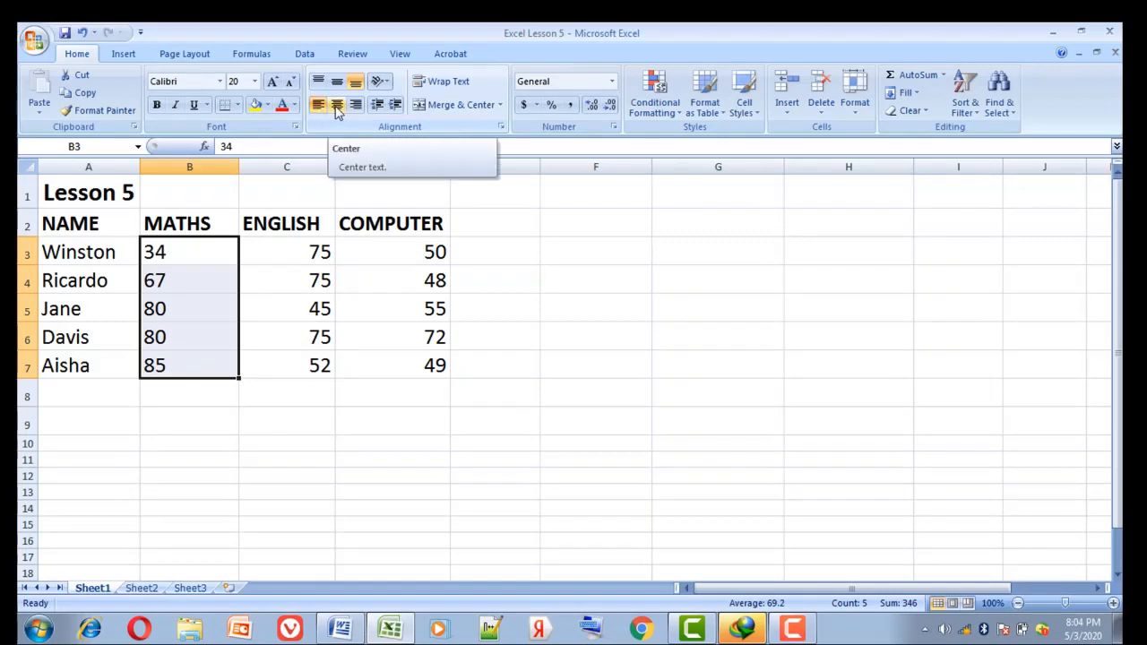
click(337, 107)
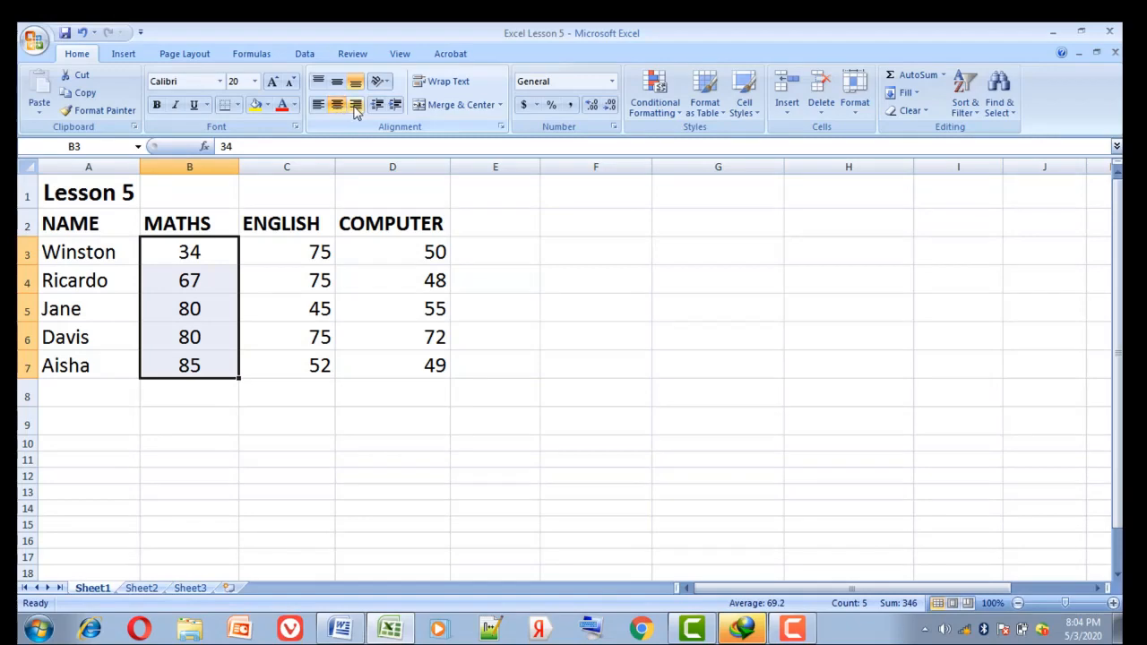
click(356, 107)
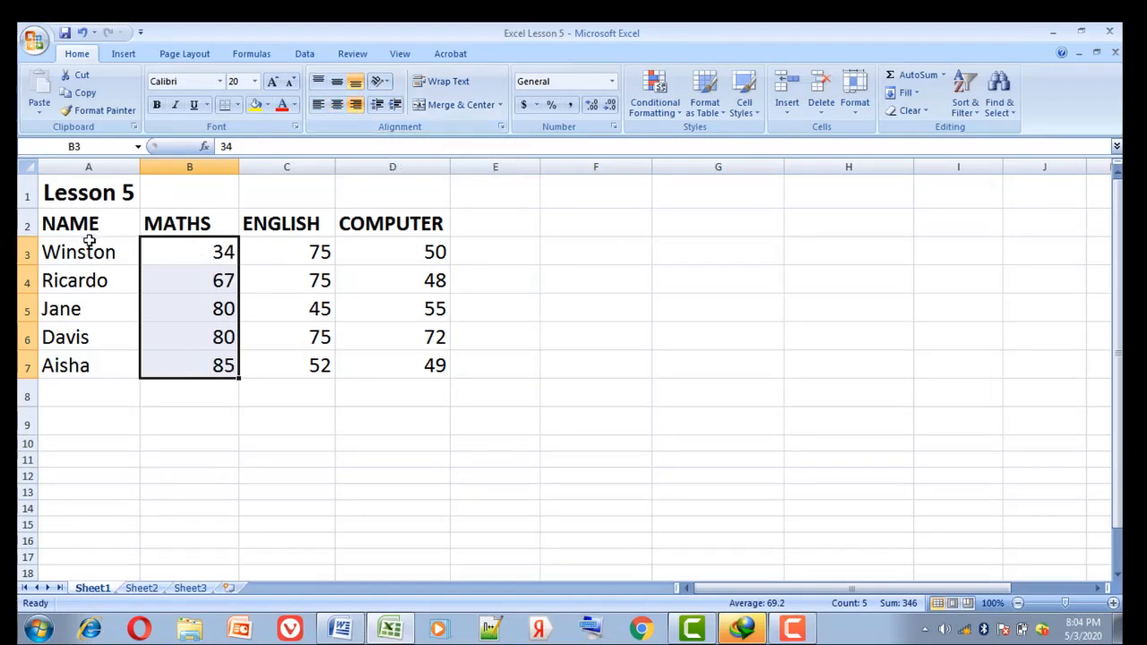
Try left, centre and right alignment on the student names in A3:A7, finishing with left alignment
drag(84, 248, 88, 364)
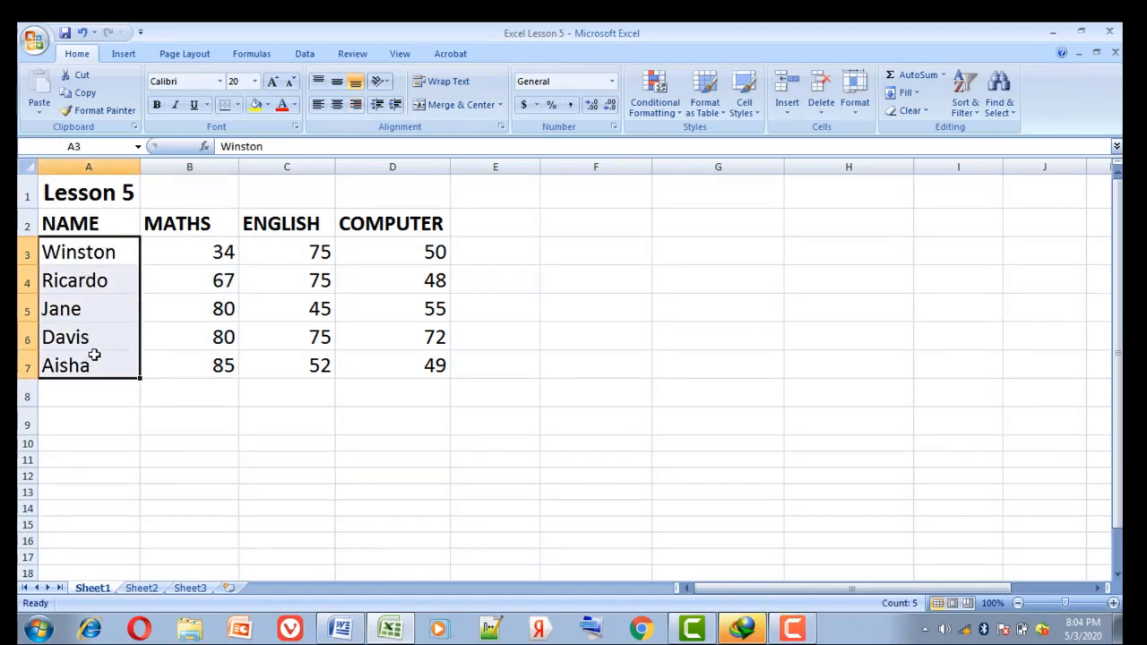
click(320, 106)
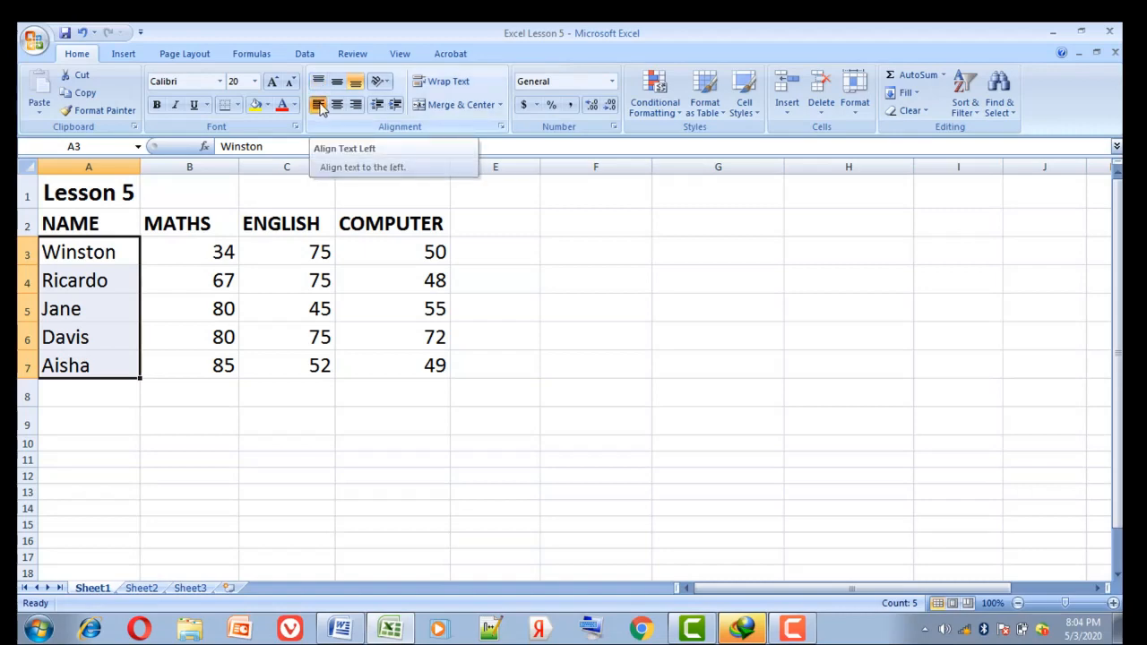
click(338, 106)
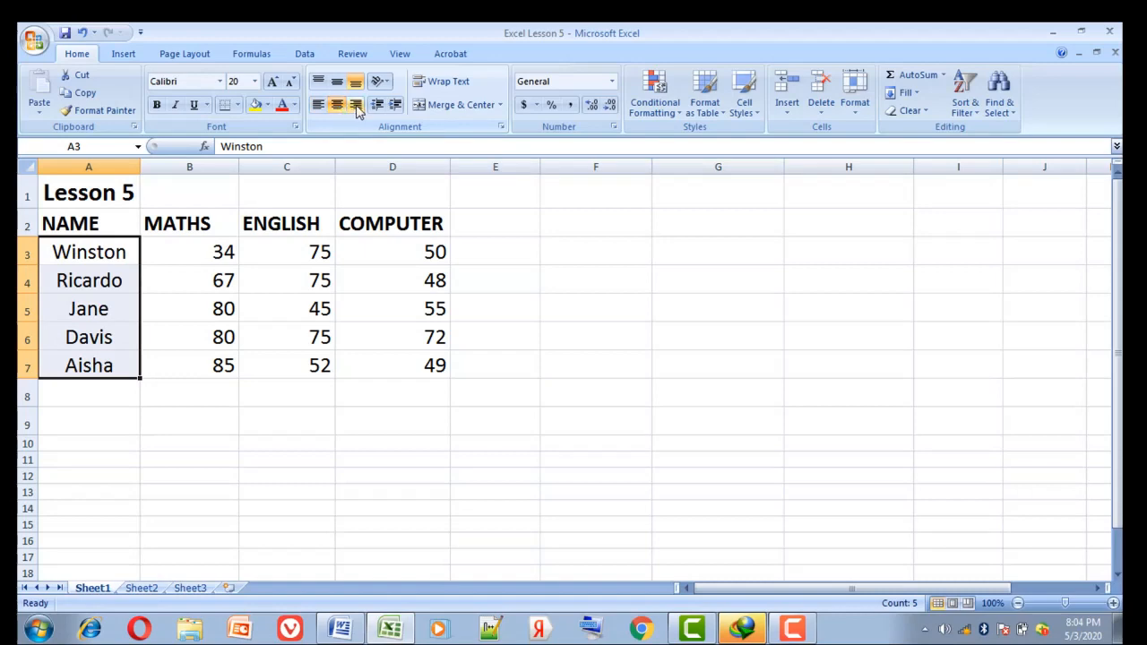
click(356, 106)
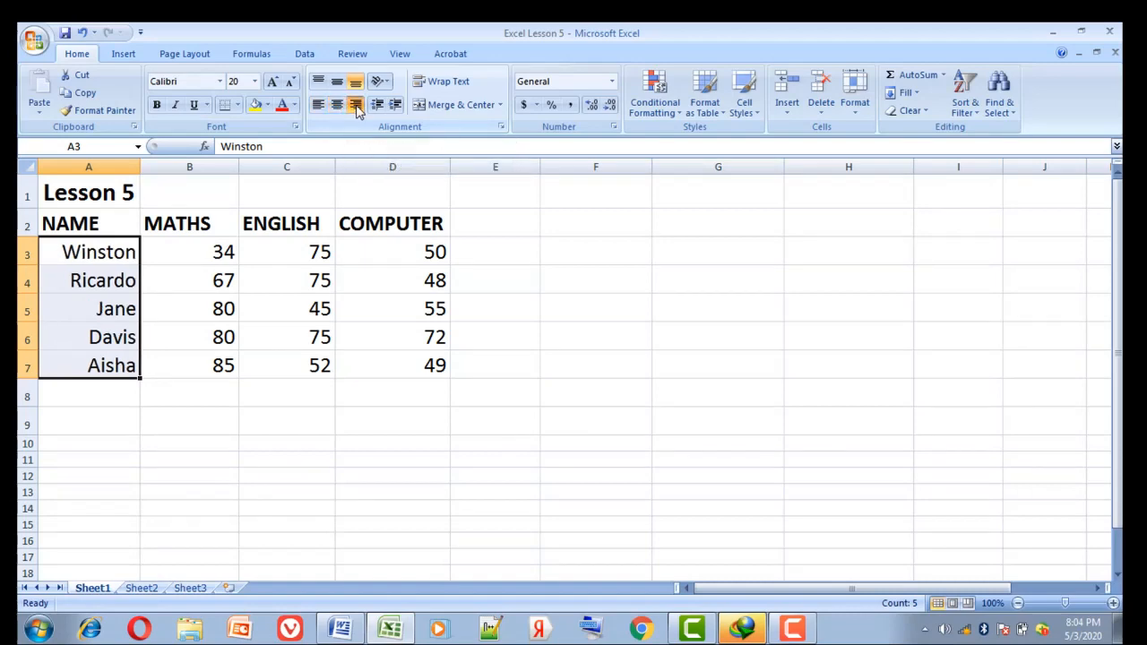
click(318, 106)
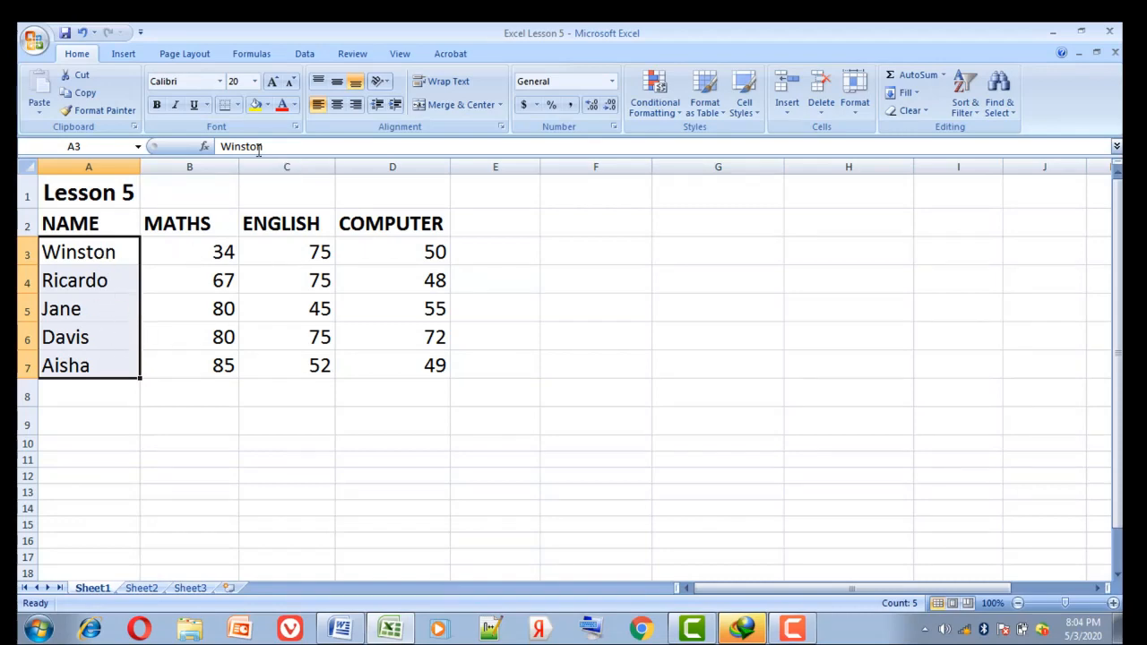
Change the font color of the student names in A3:A7 to the standard light blue
click(294, 105)
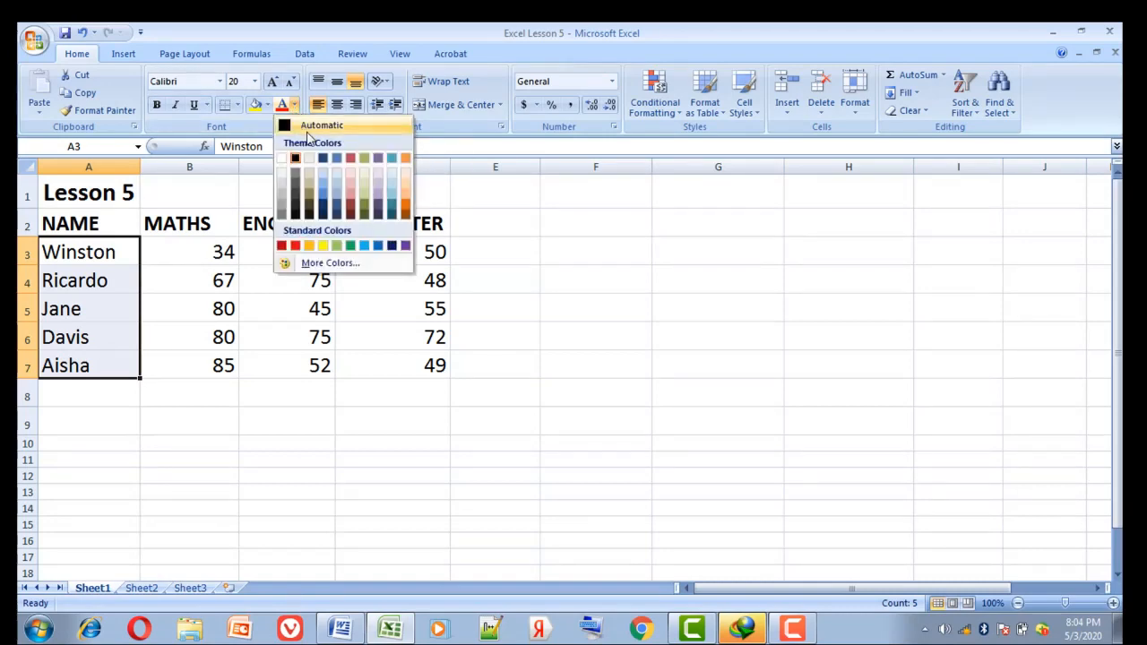
click(366, 248)
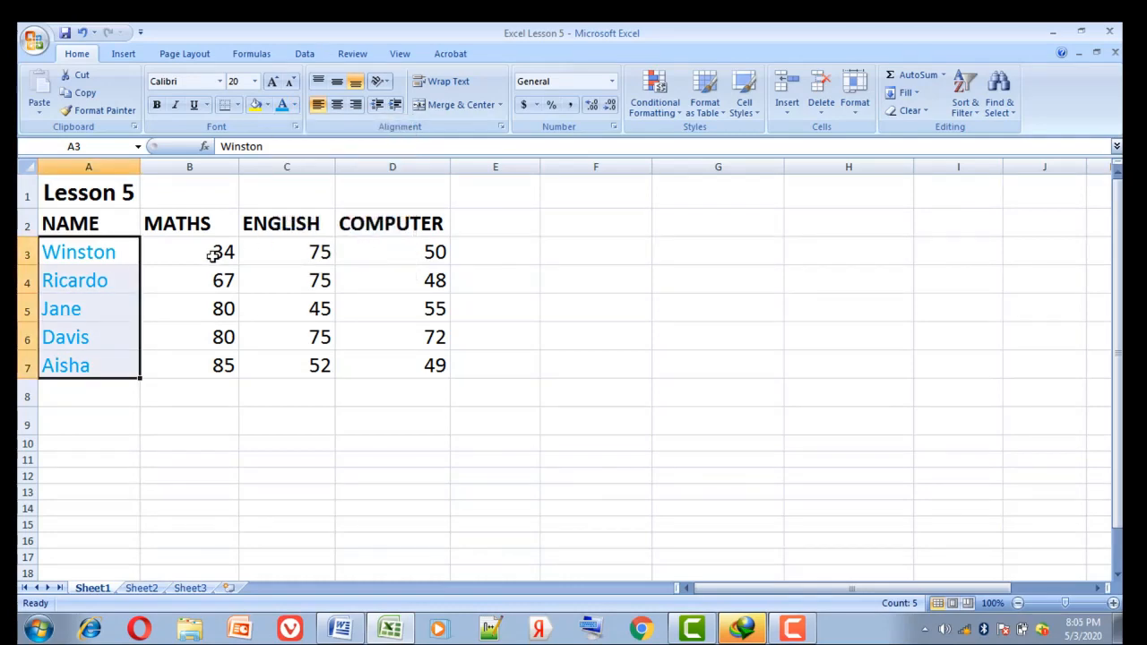
Give the MATHS scores in B3:B7 a red font color and a yellow cell fill
drag(204, 255, 215, 358)
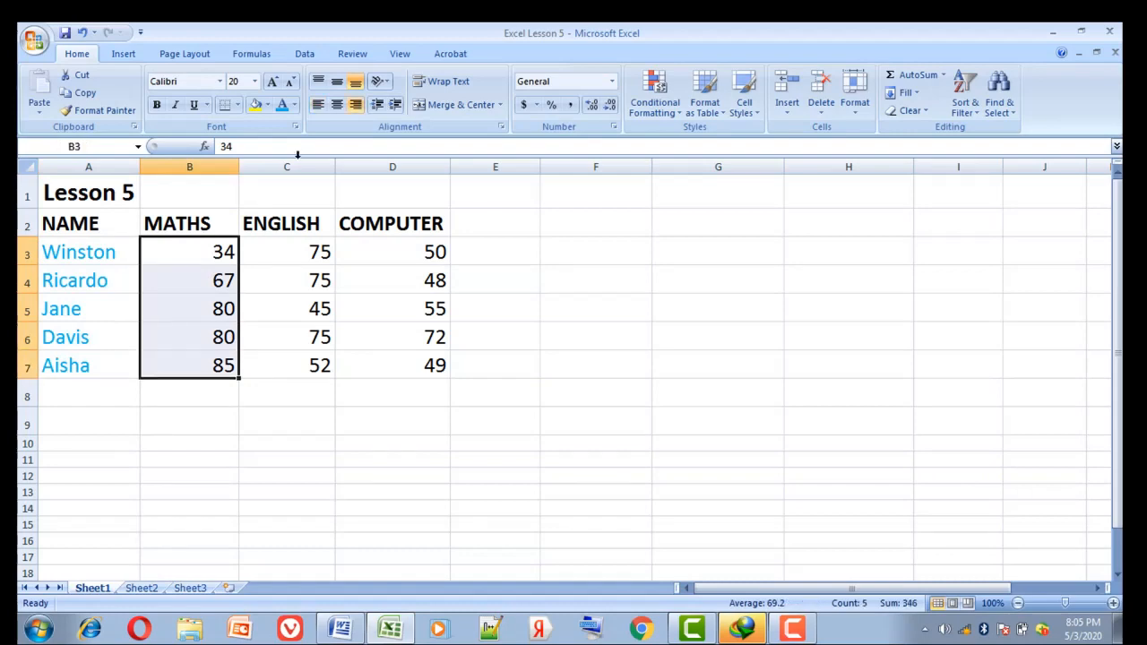
click(295, 105)
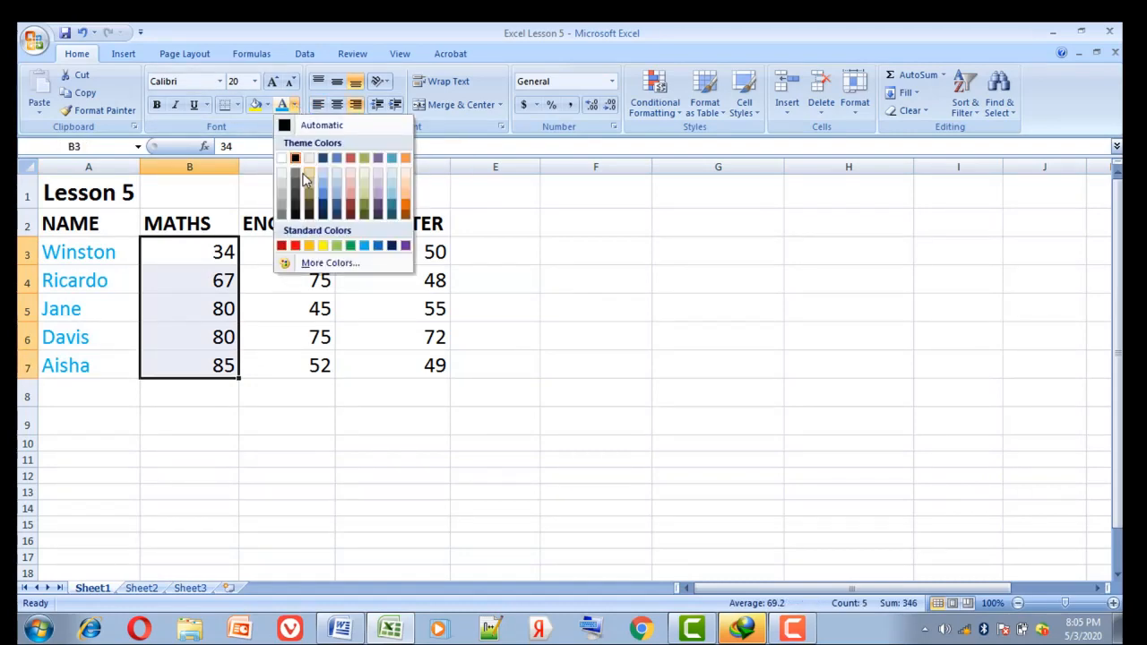
click(295, 245)
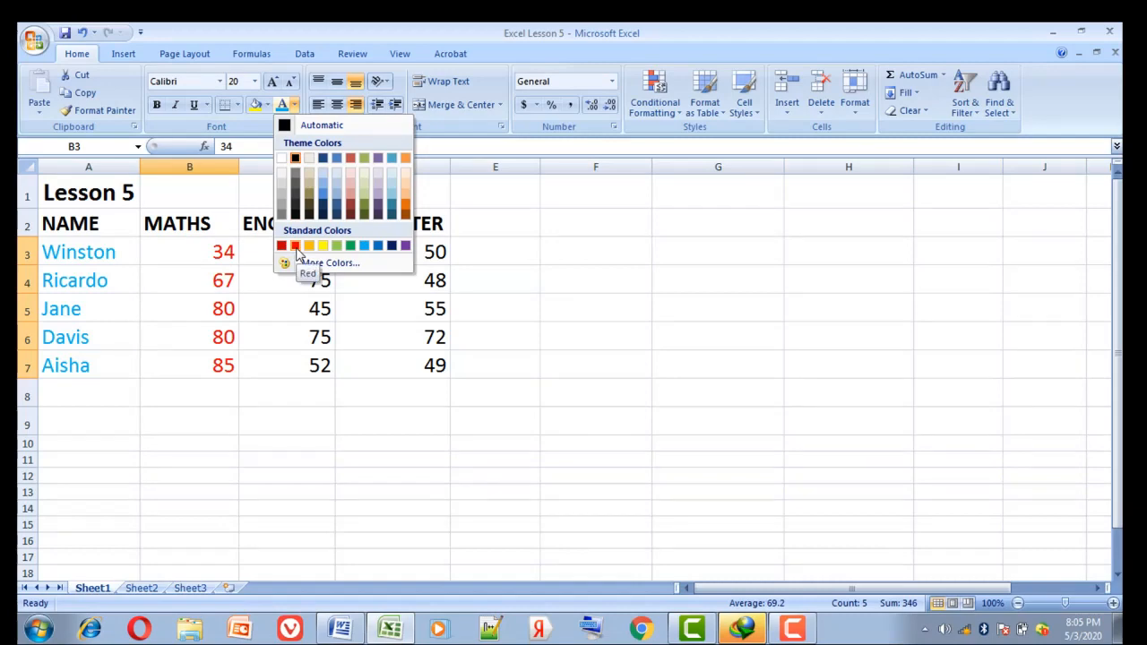
click(296, 248)
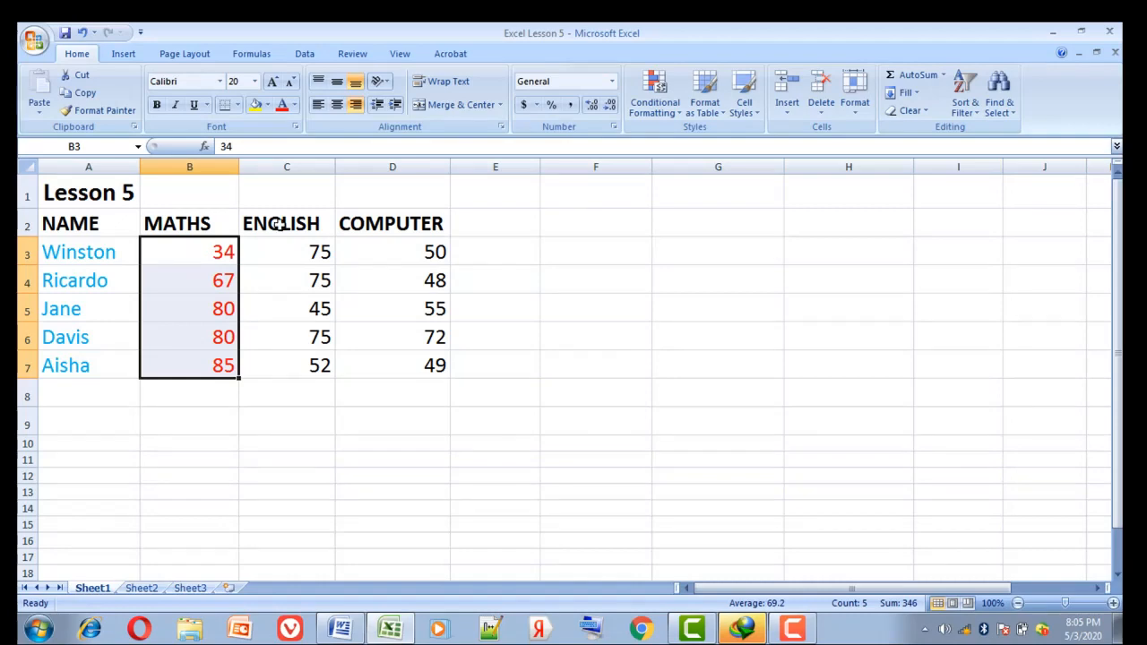
click(269, 107)
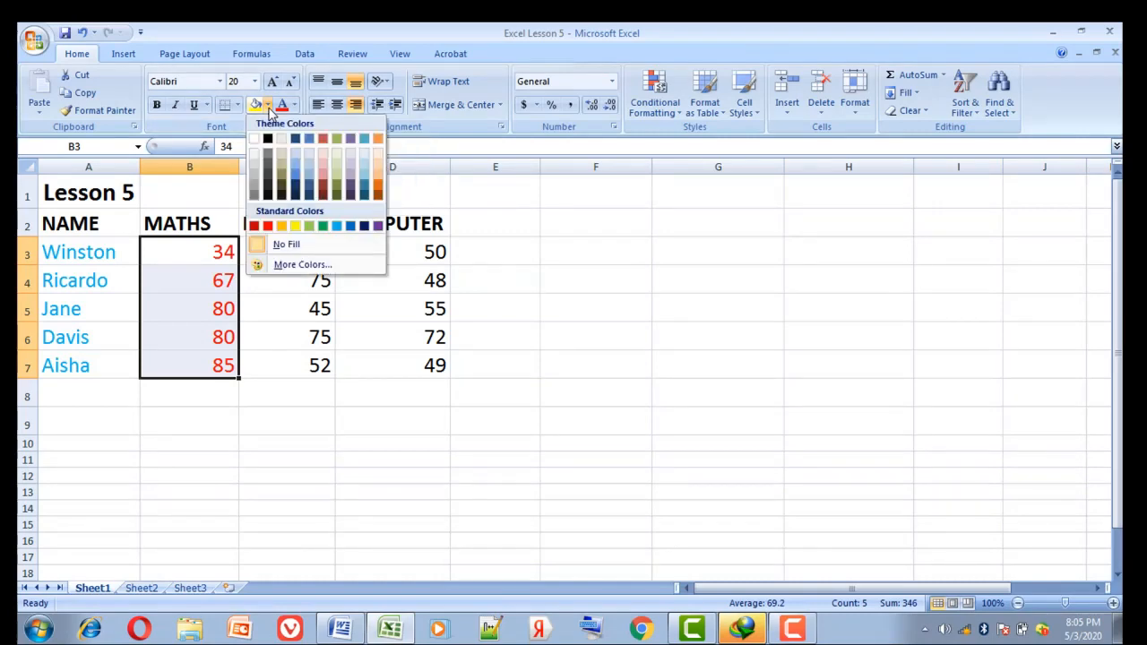
click(296, 228)
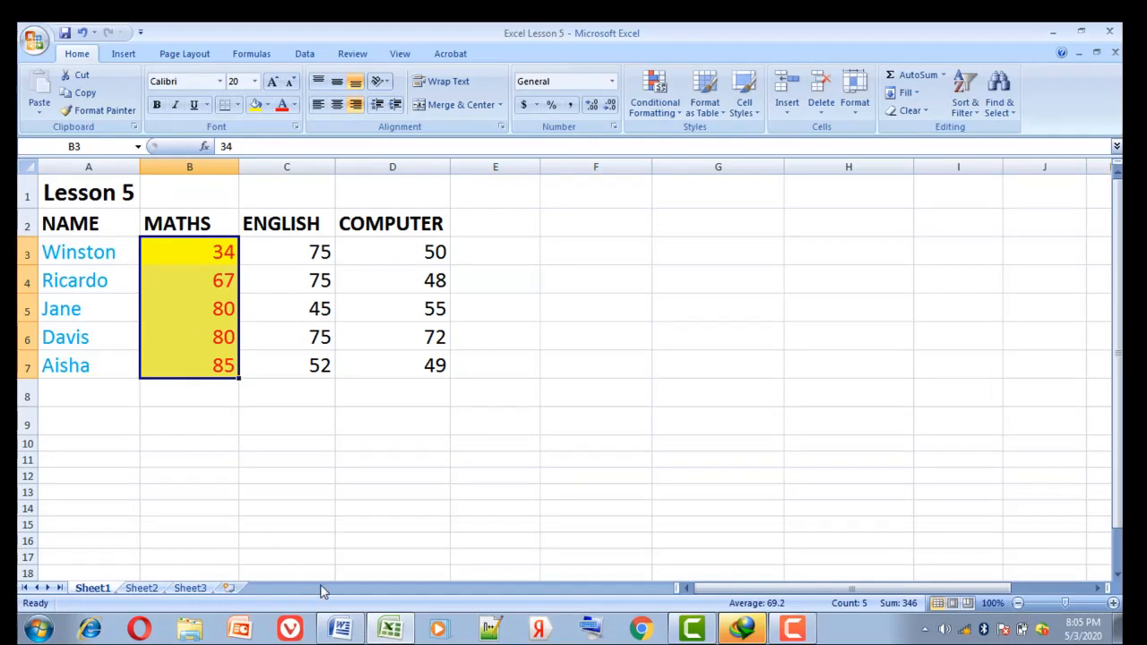
Check the lesson outline in the Word document, and return to the Excel workbook
click(341, 632)
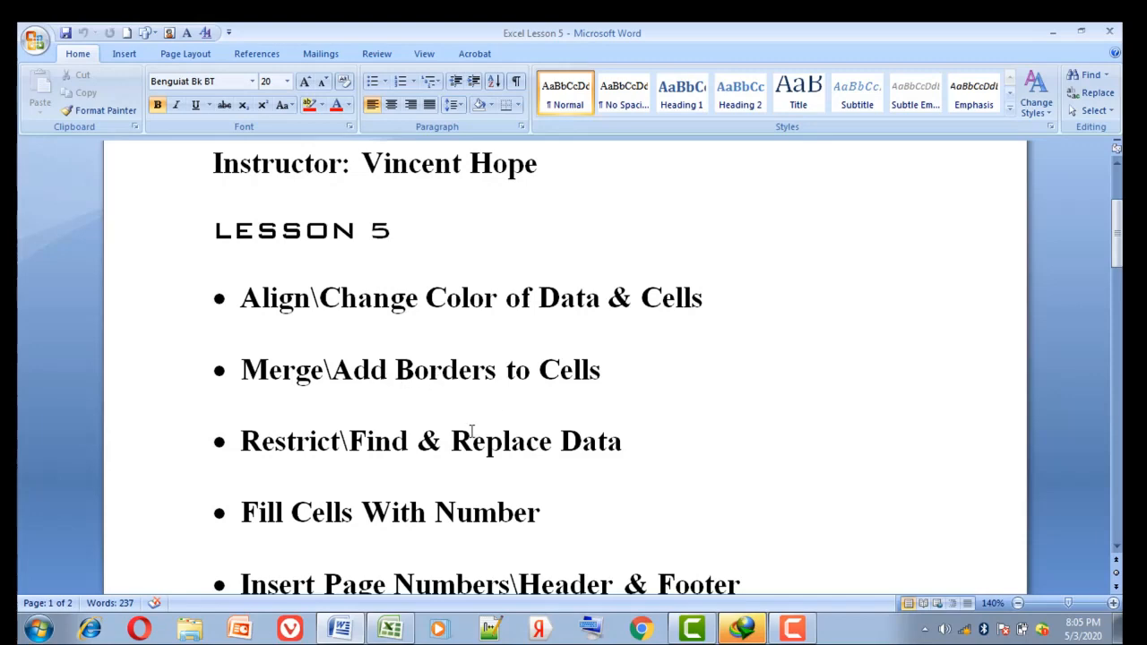
click(392, 628)
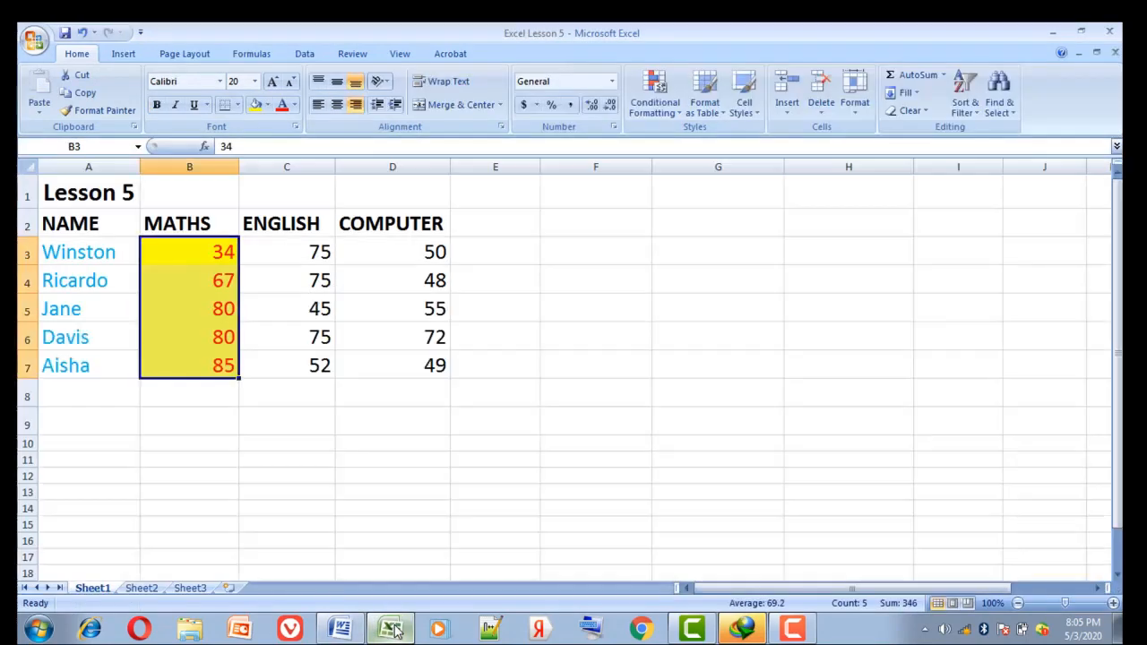
Examine the separate cells A1 to D1 of the title row and the column headings in A2 to D2
click(115, 193)
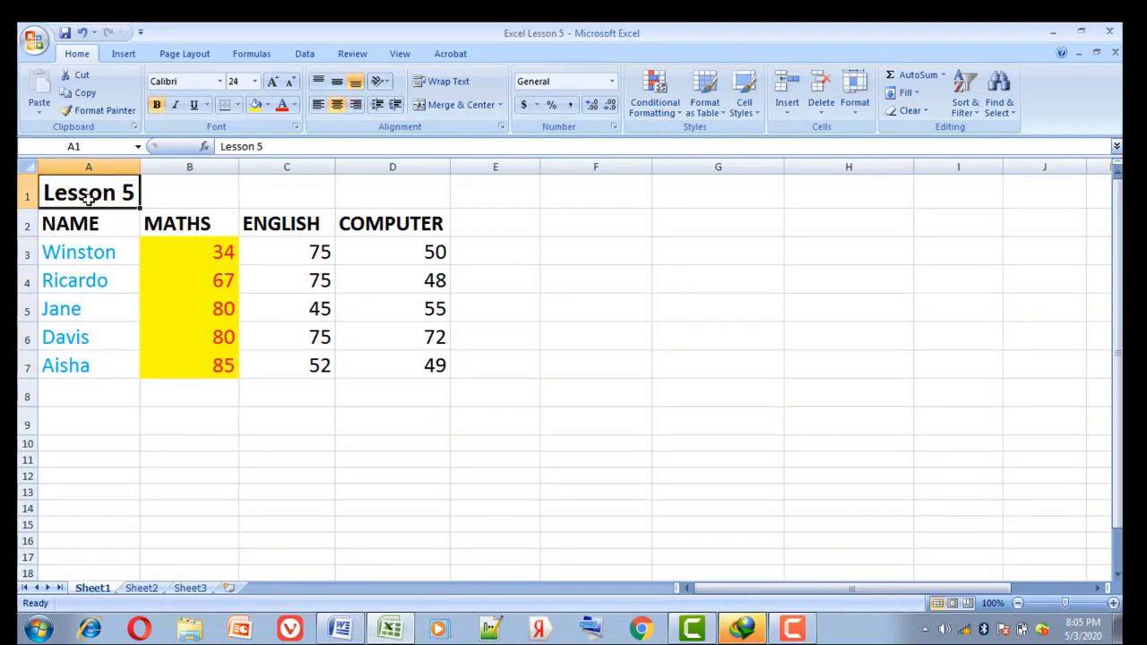
click(185, 190)
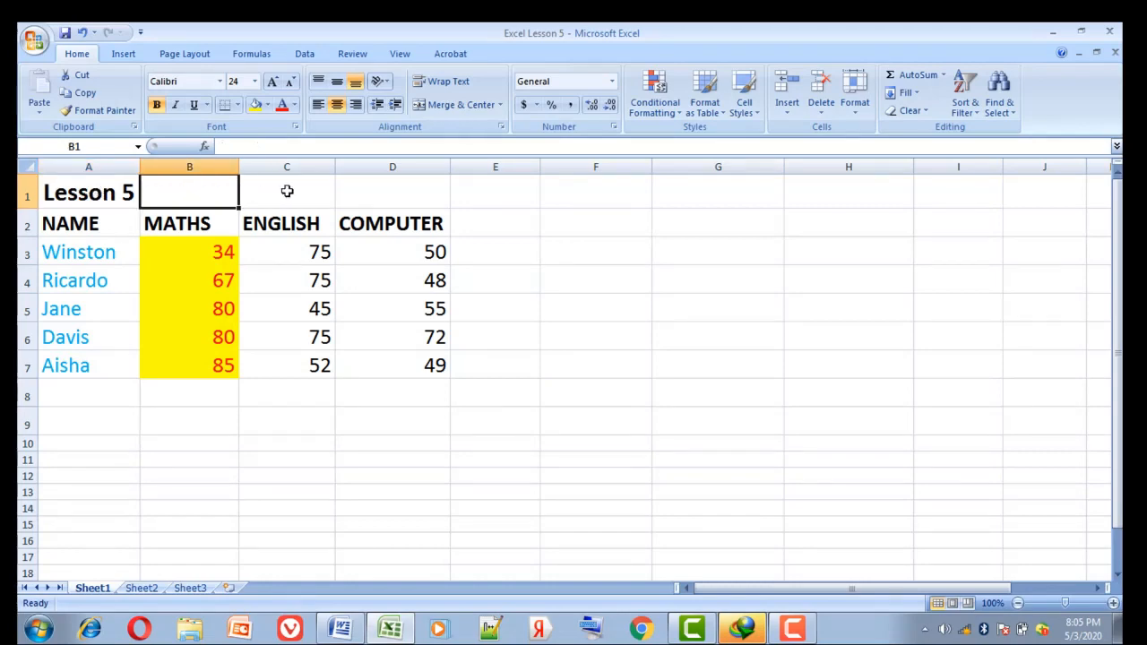
click(289, 190)
click(389, 187)
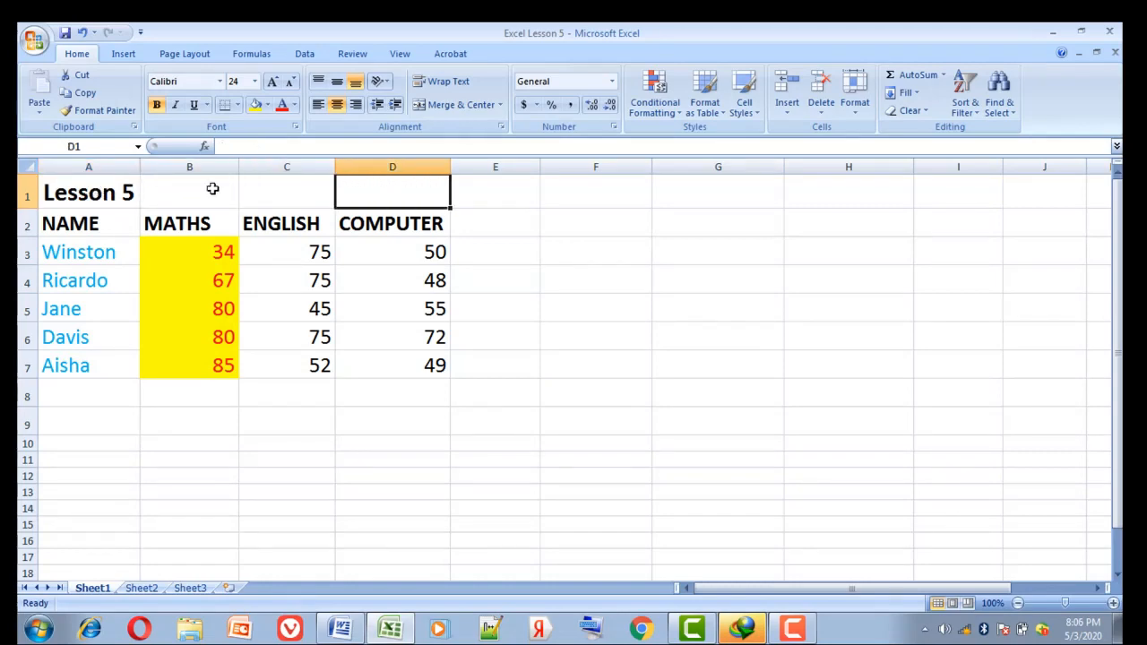
double_click(214, 188)
key(Escape)
click(97, 195)
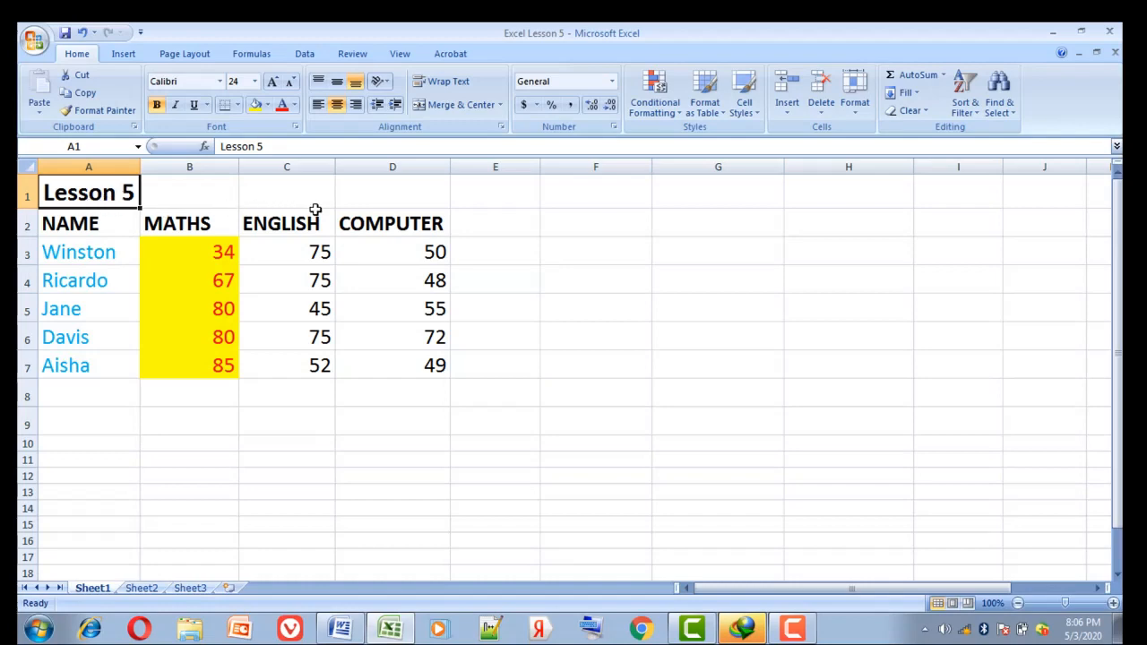
click(68, 223)
click(154, 223)
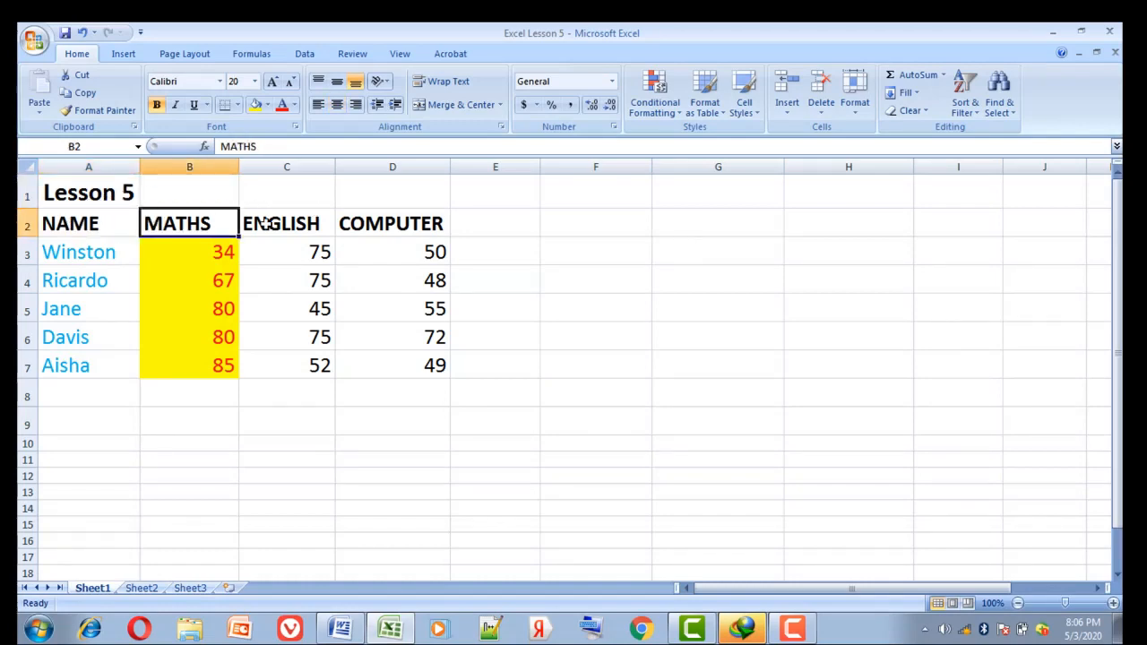
click(265, 224)
click(422, 215)
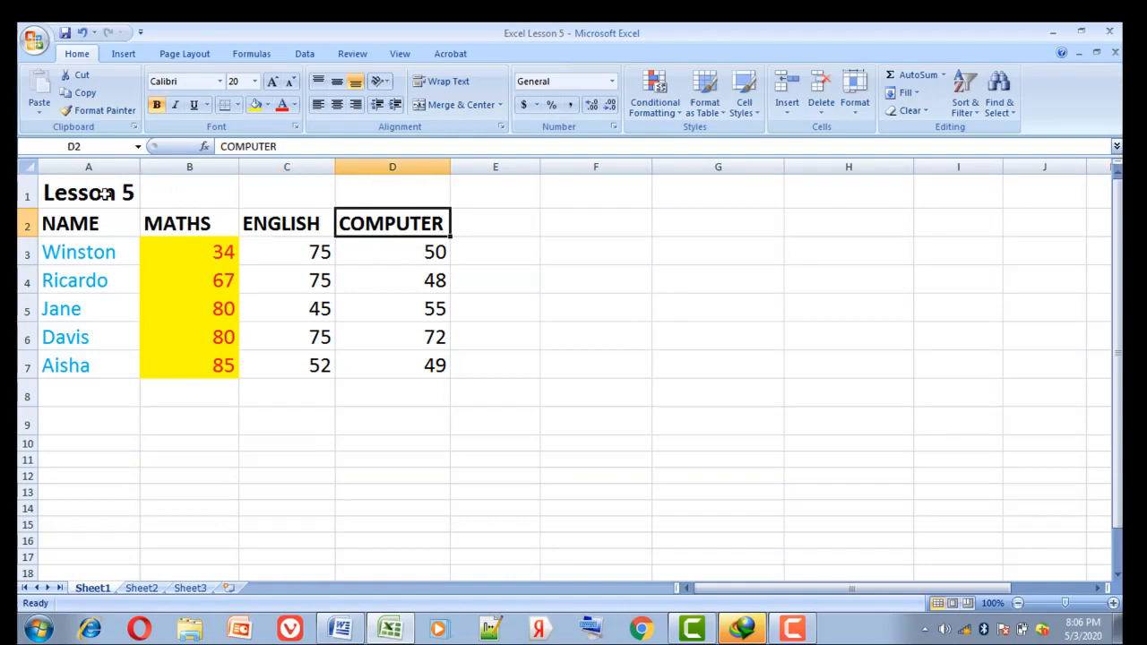
Merge and center the "Lesson 5" title across cells A1:D1
click(67, 190)
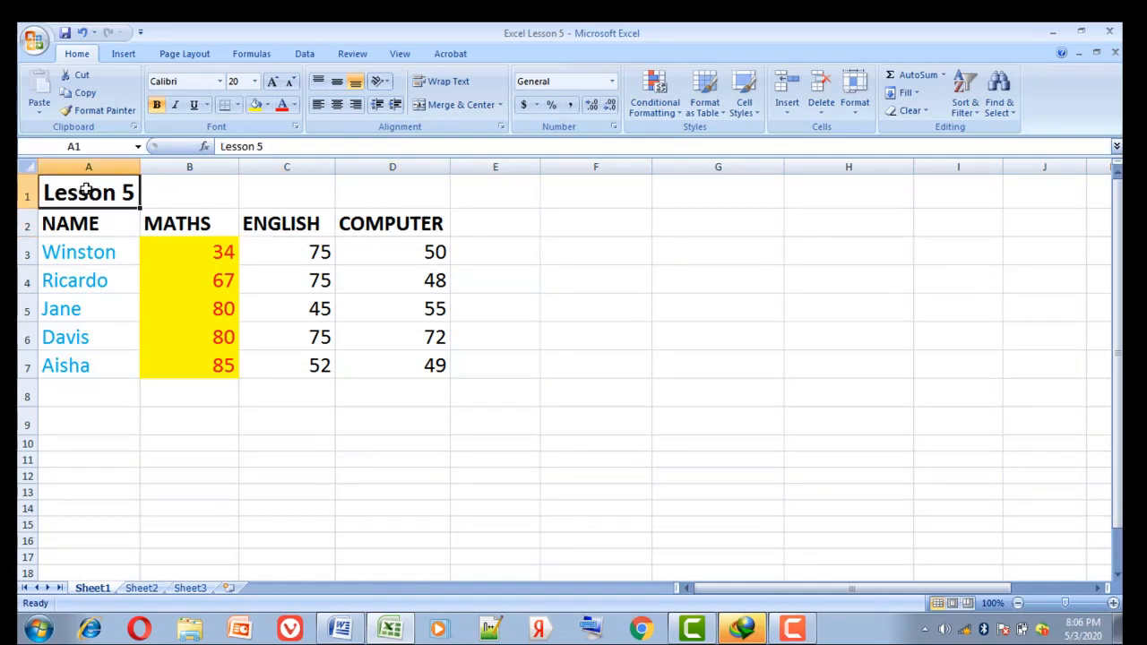
drag(123, 192, 374, 174)
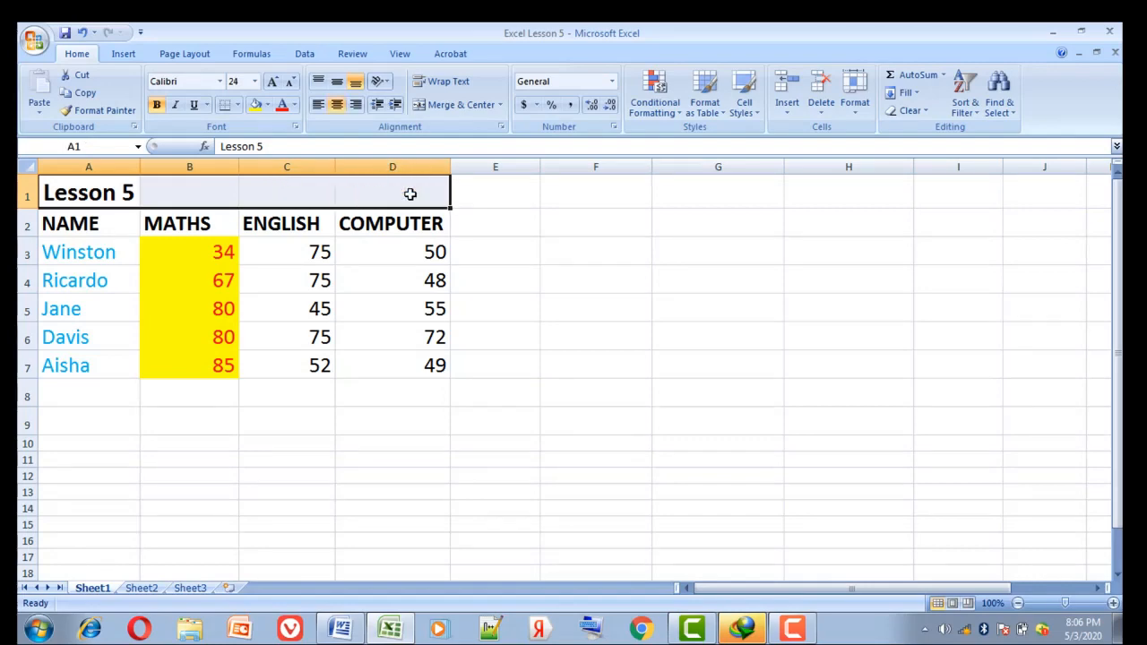
click(500, 105)
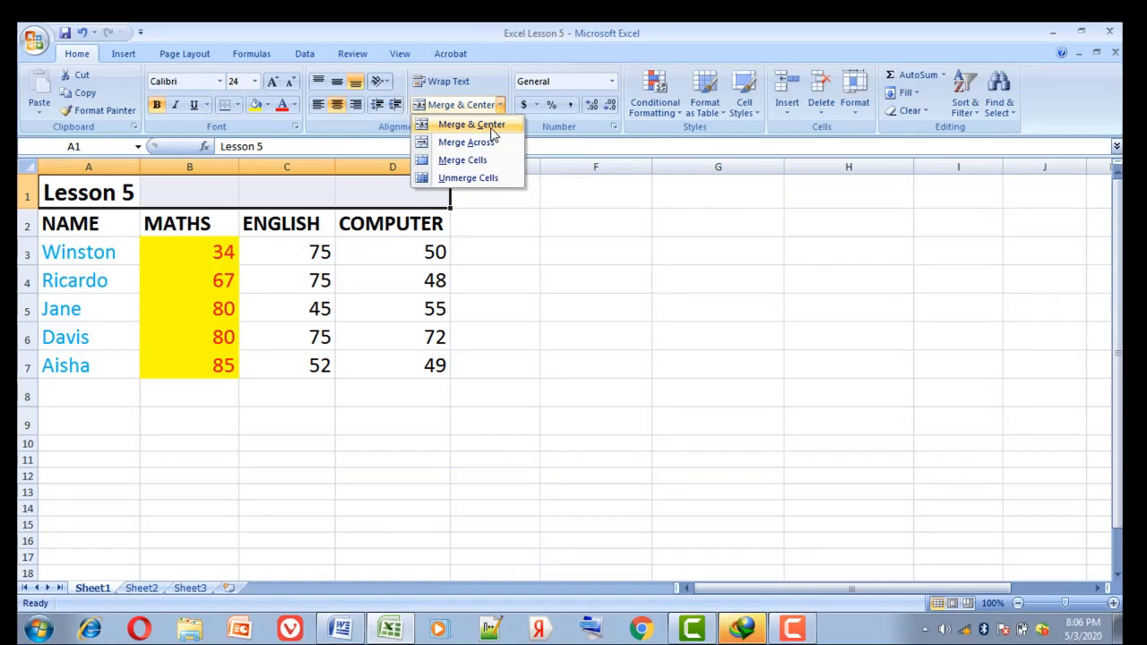
click(491, 131)
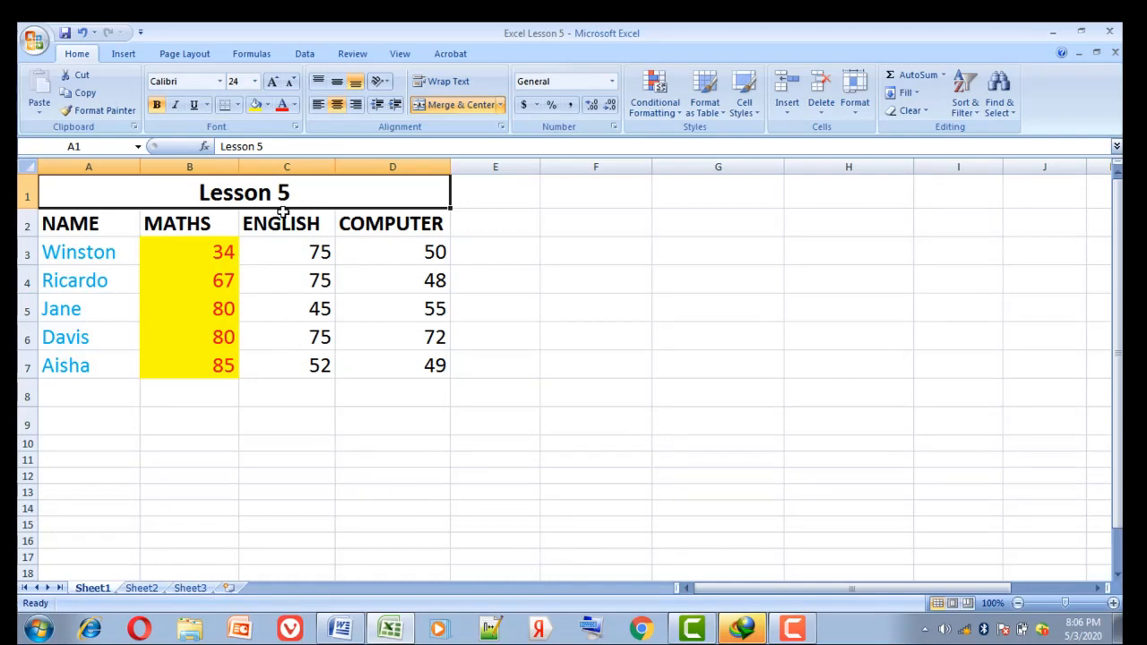
Switch to Word to review the next topic in the lesson outline, and go back to the Excel worksheet
click(343, 629)
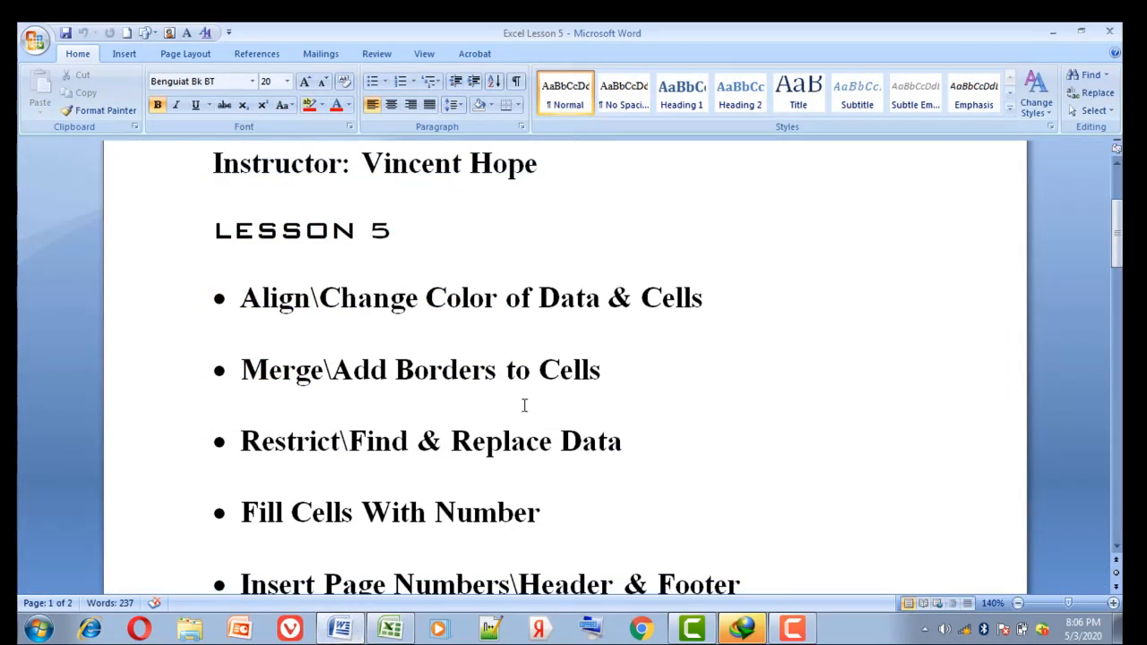
click(392, 629)
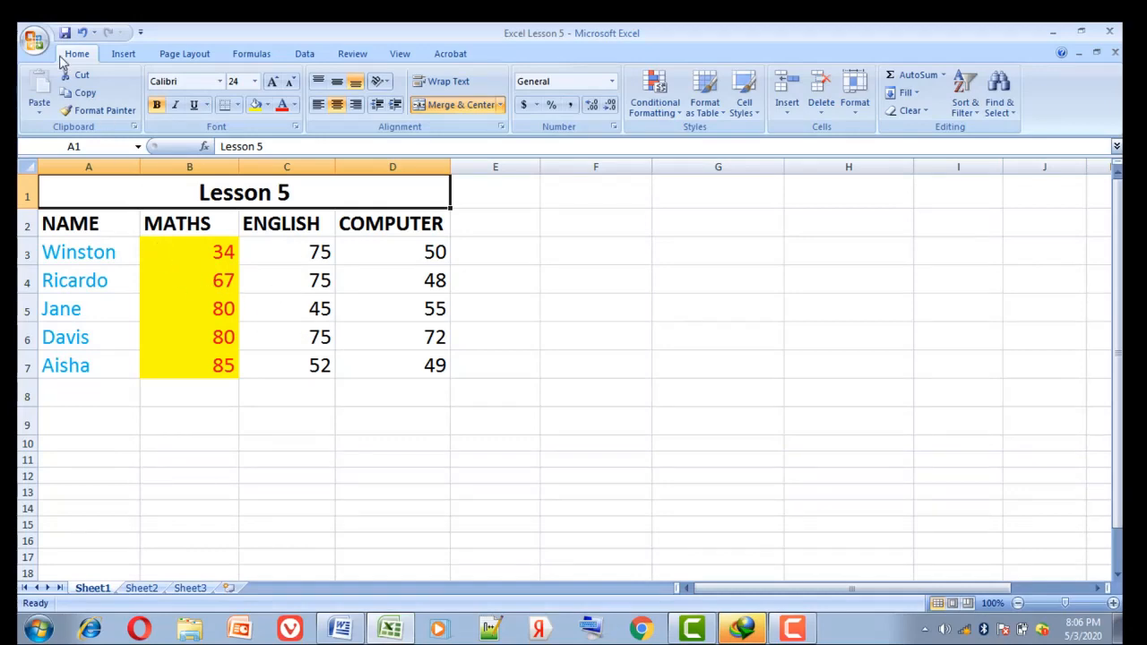
Examine the borderless score sheet in Print Preview, and close the preview
click(34, 41)
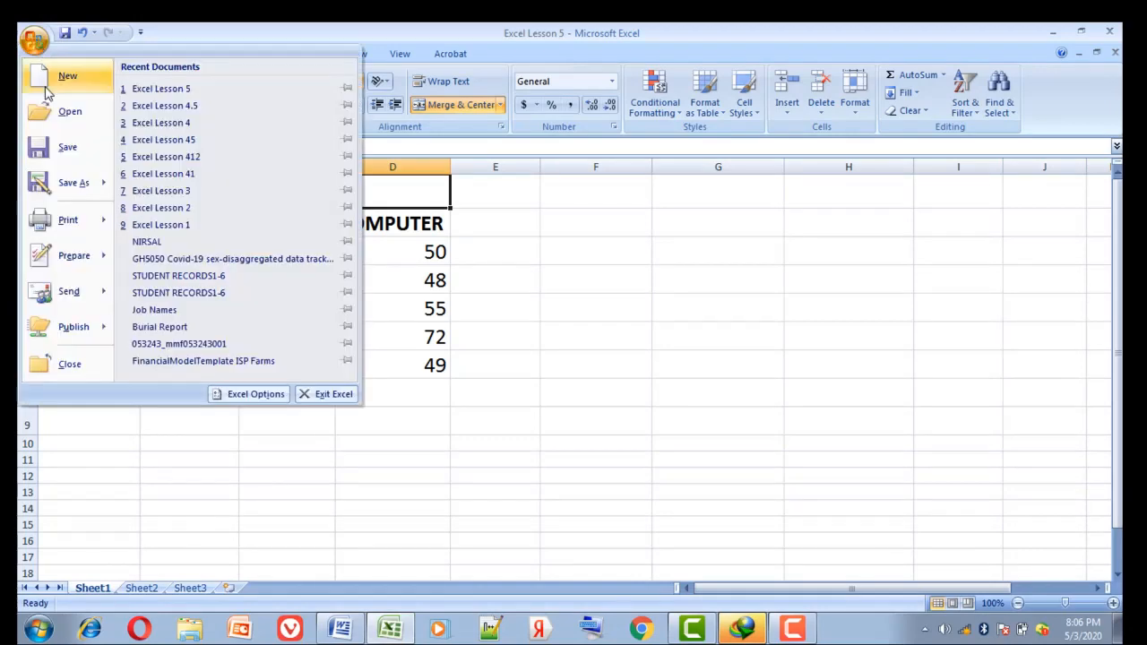
mouse_move(88, 227)
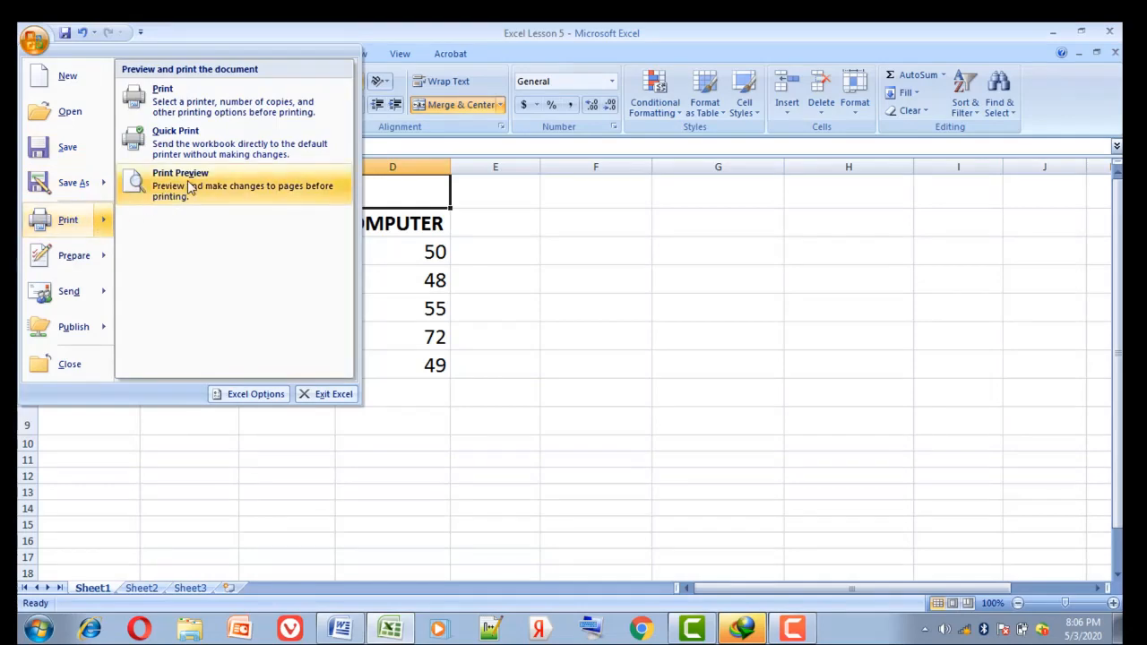
key(Escape)
key(Escape)
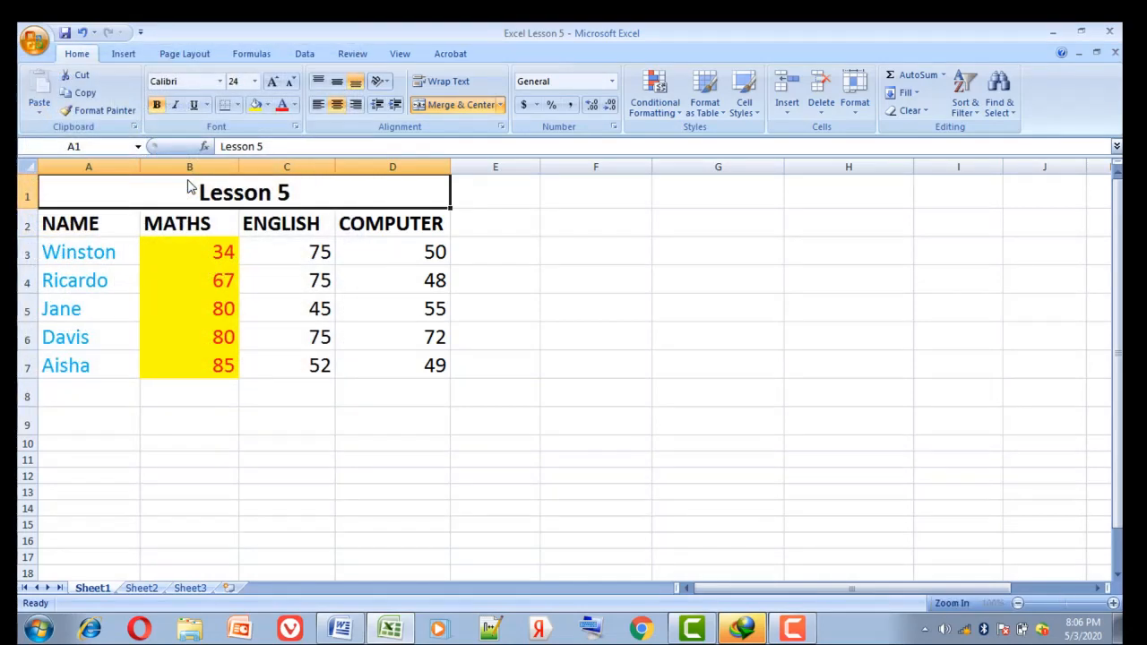
key(ctrl+F2)
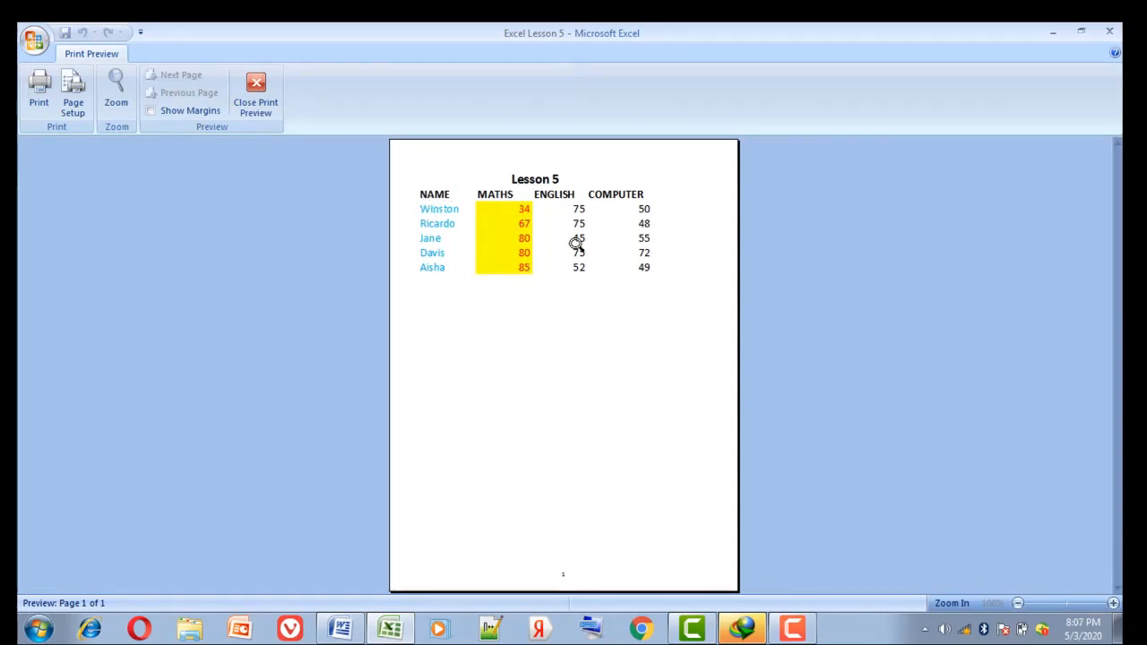
click(255, 97)
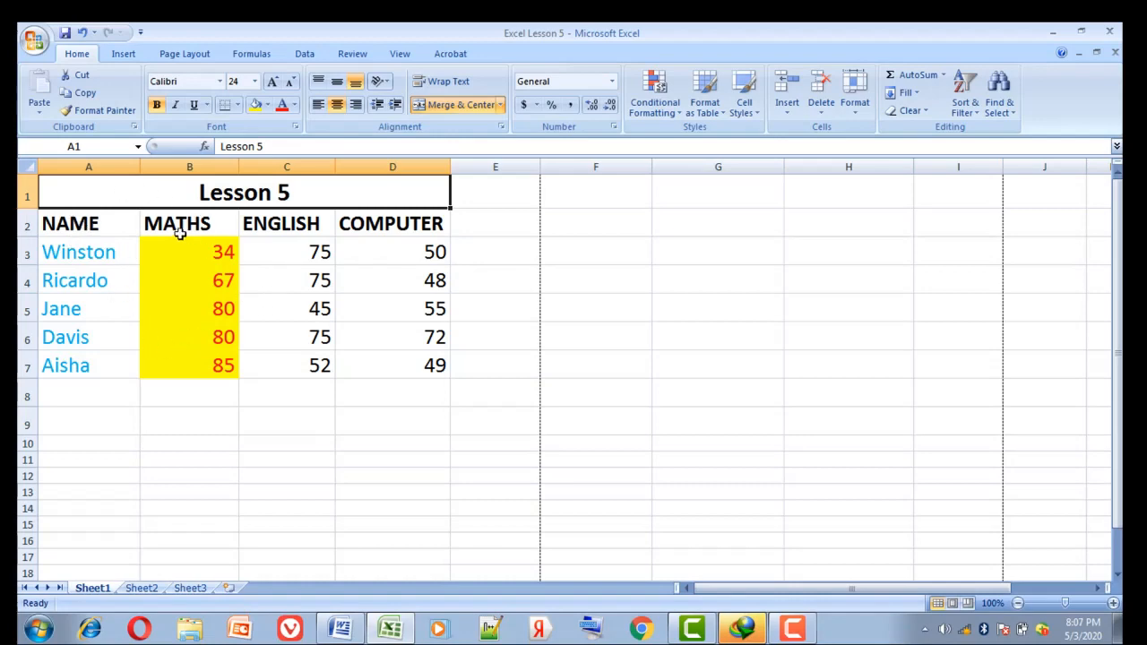
Apply All Borders to the title and score table in cells A1:D7
drag(82, 185, 285, 362)
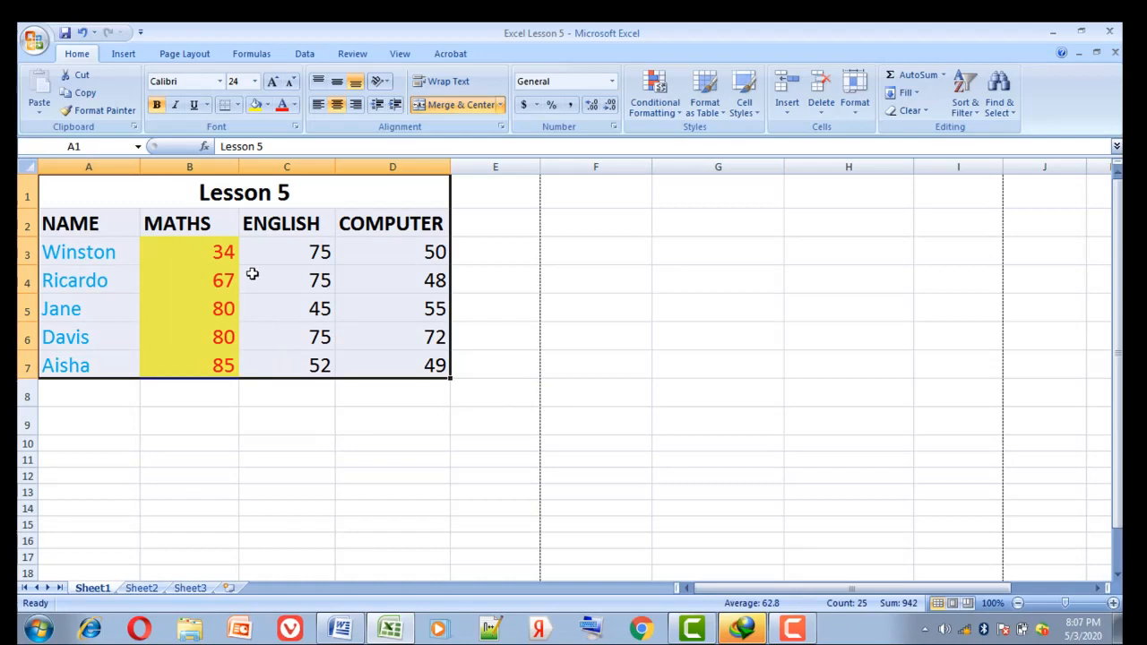
click(239, 106)
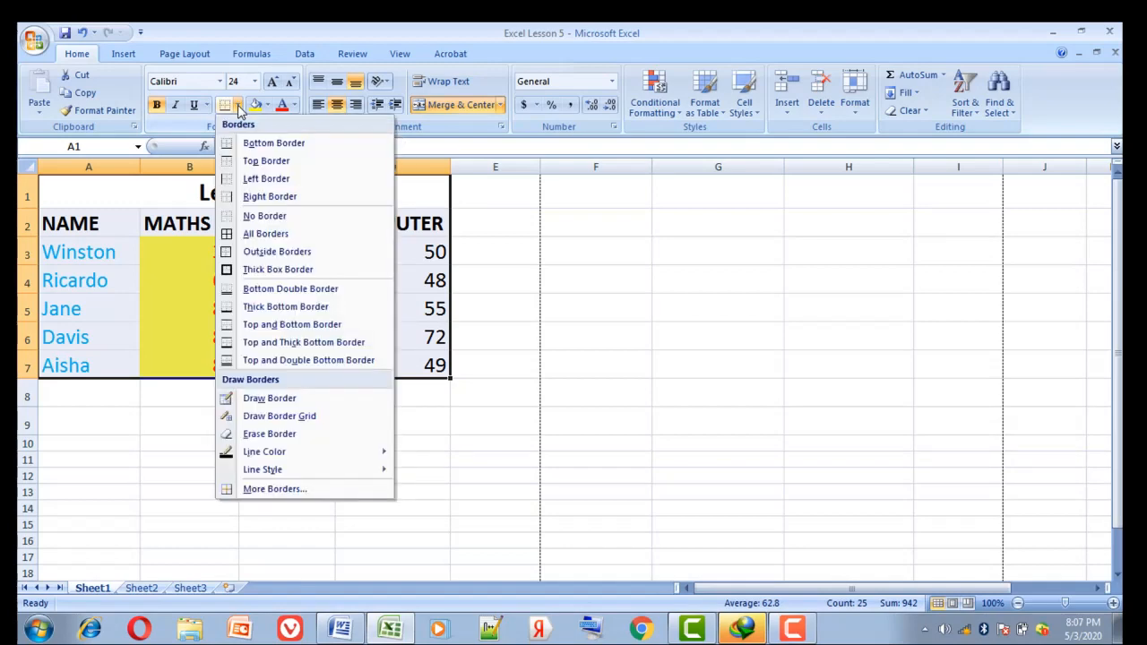
click(285, 238)
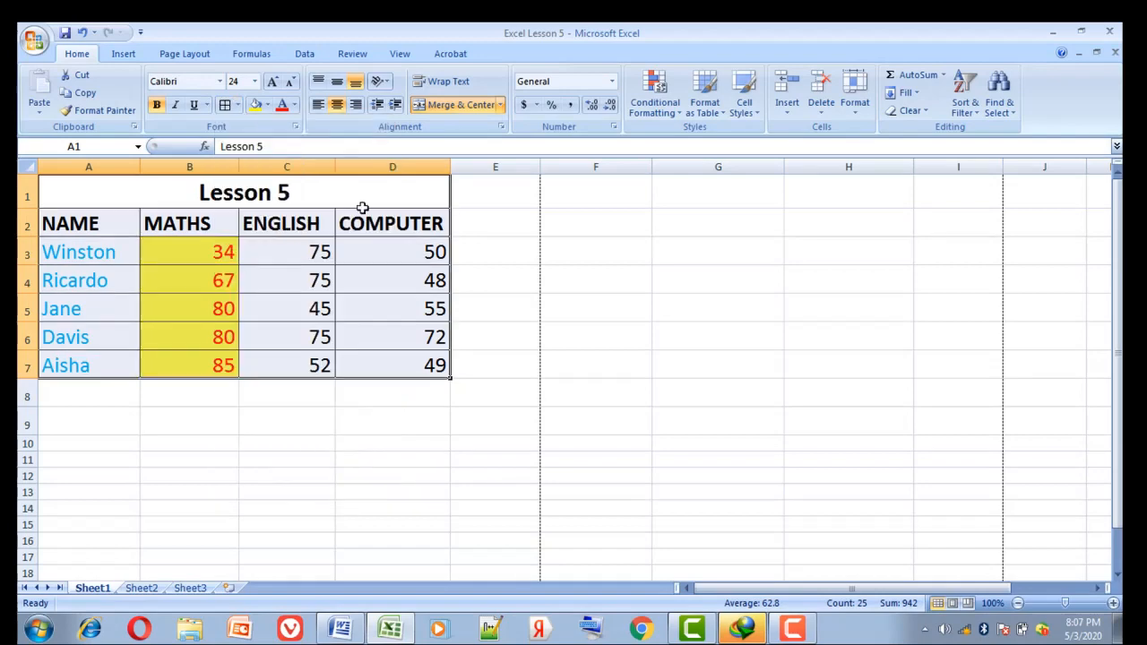
click(357, 396)
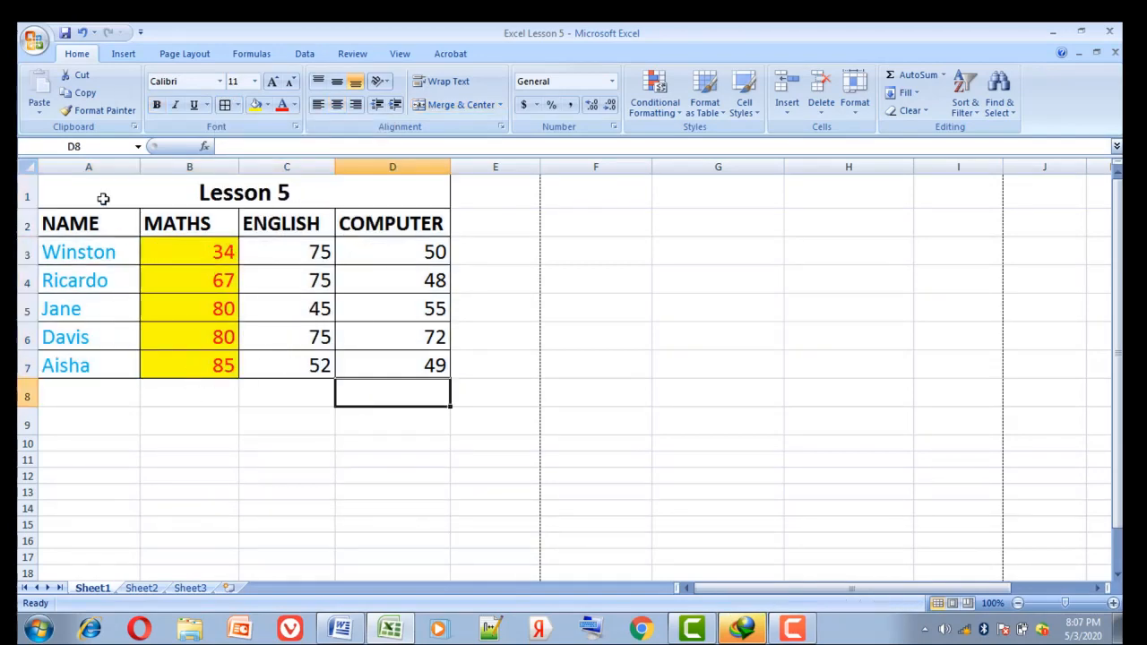
Check the table with its full grid of borders in Print Preview, and return to the worksheet
click(33, 40)
mouse_move(79, 224)
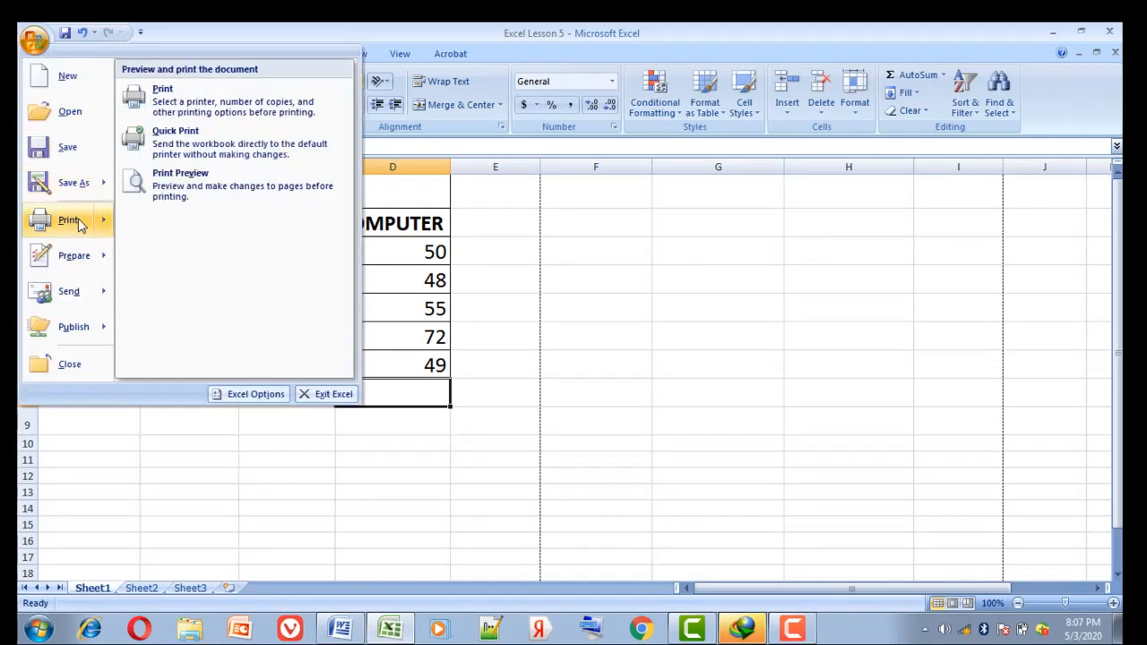
click(187, 180)
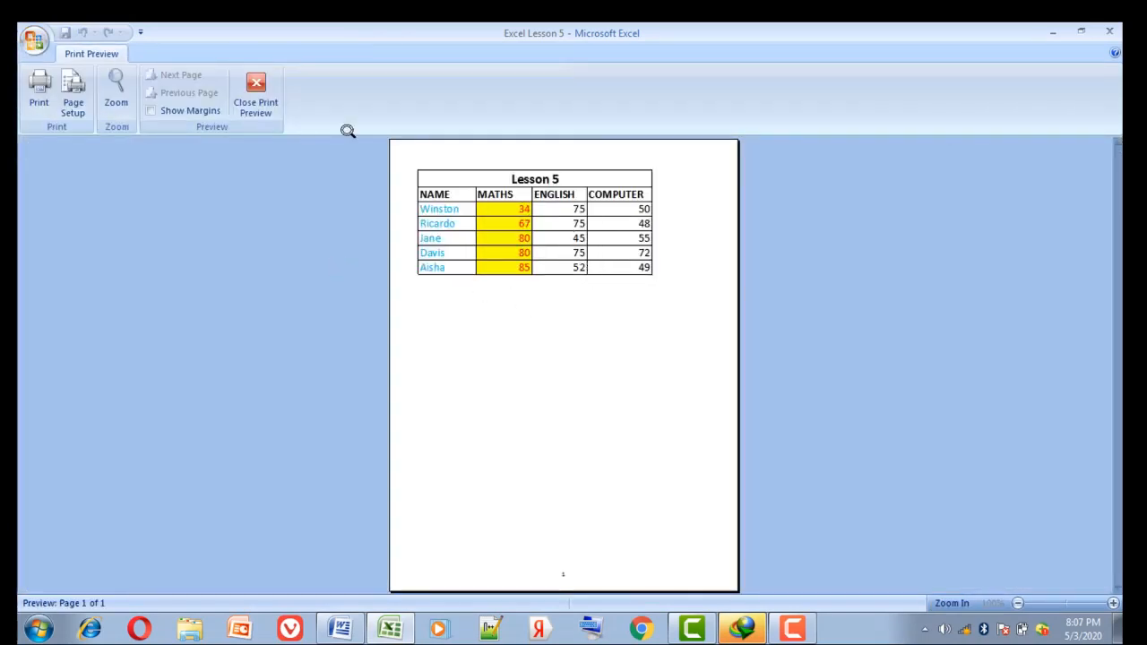
click(261, 96)
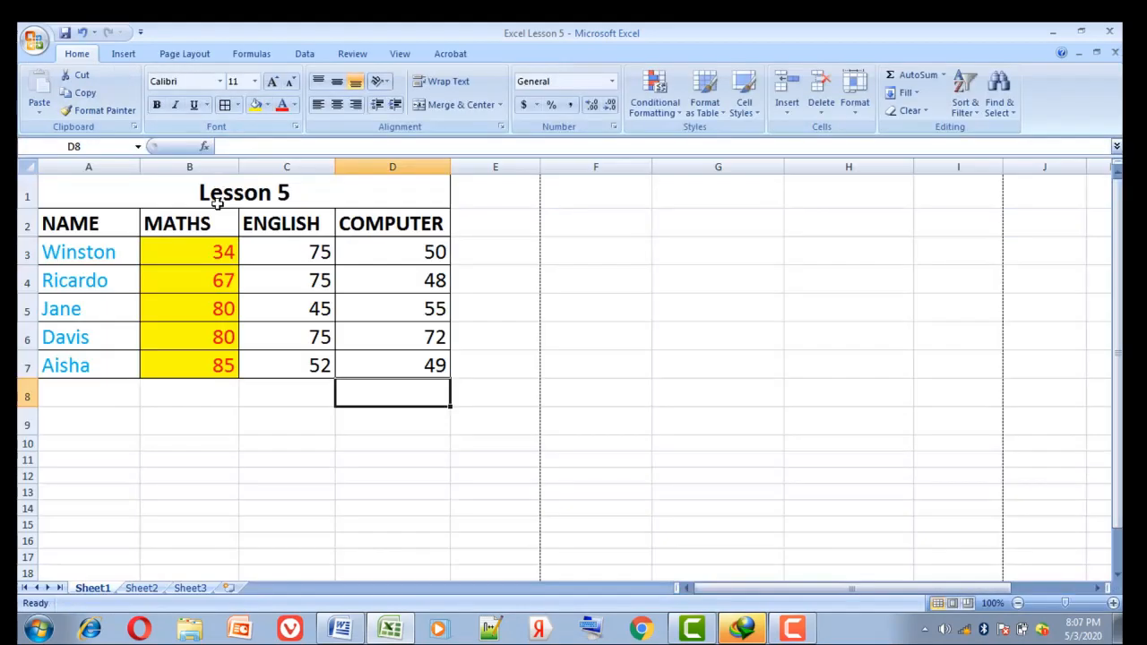
Undo the borders applied to the score table
click(83, 33)
click(292, 392)
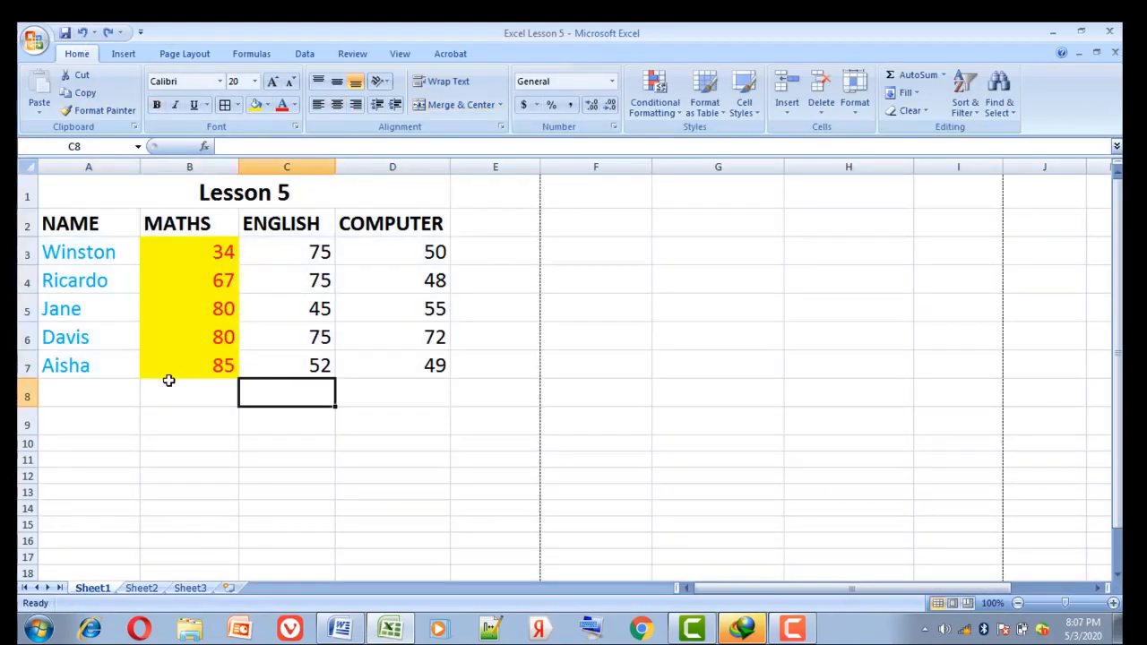
Apply a Top and Double Bottom Border to the empty cells A8:D8 below the score table
click(72, 390)
drag(73, 391, 425, 385)
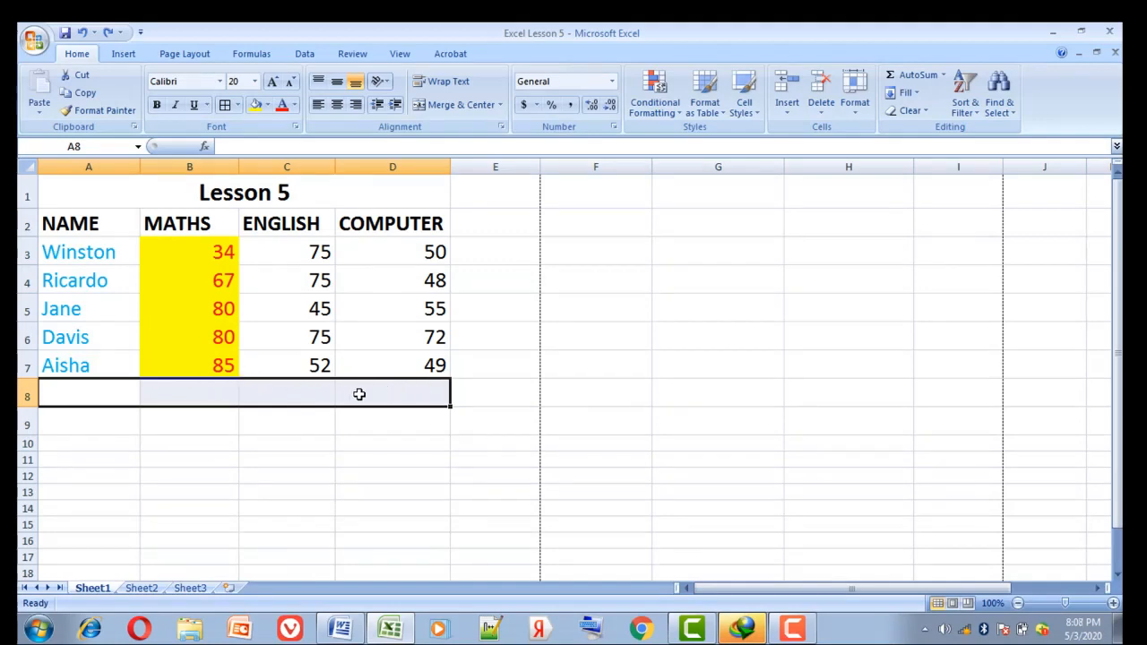
click(238, 105)
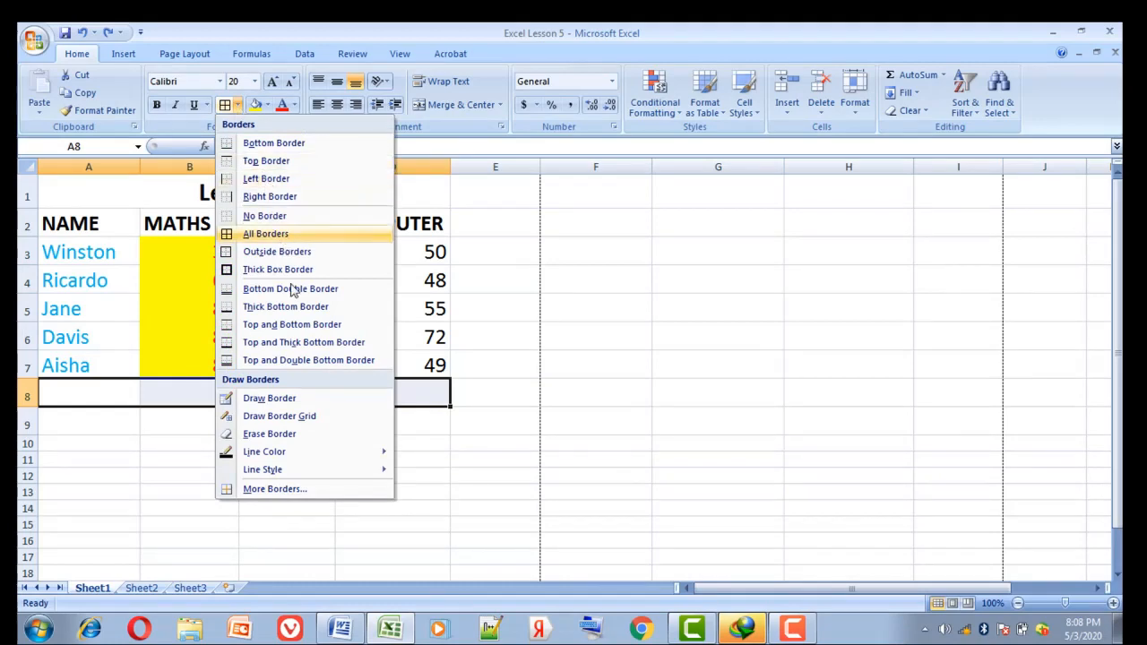
click(319, 363)
click(403, 439)
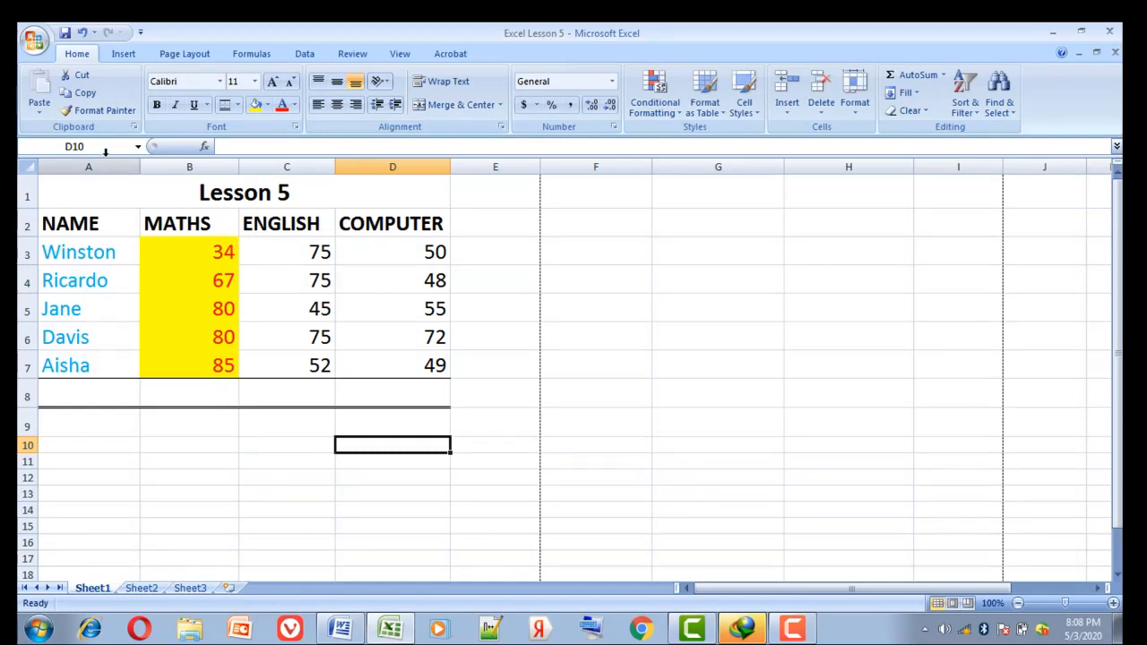
Examine the border lines under the score table in Print Preview, and close the preview
click(34, 42)
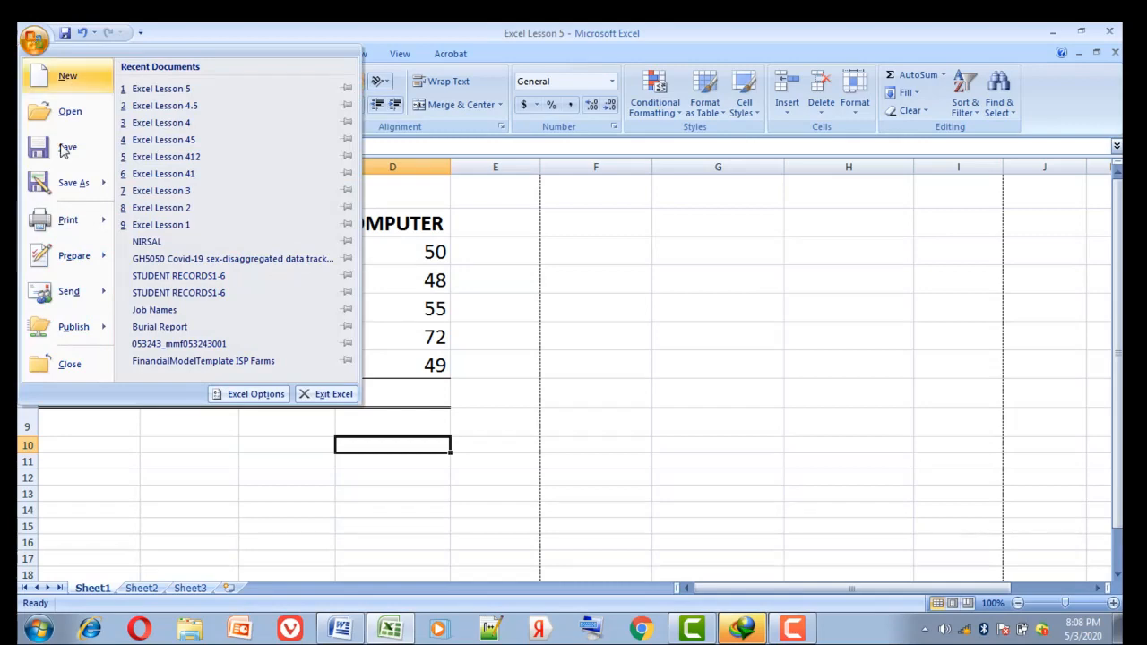
mouse_move(89, 227)
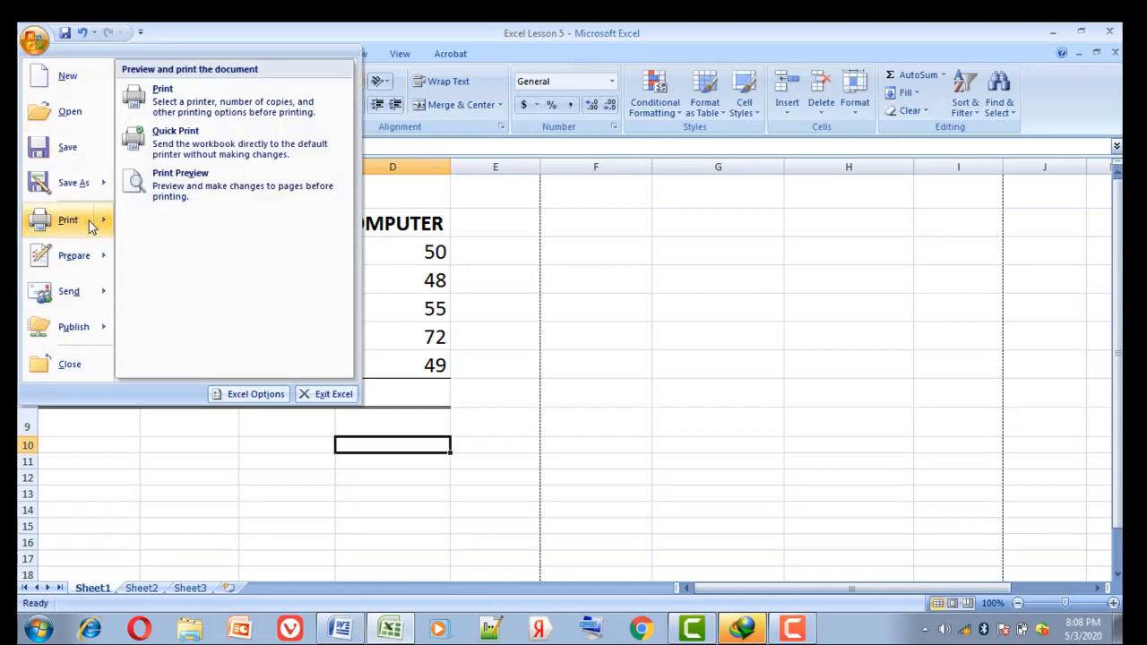
click(191, 185)
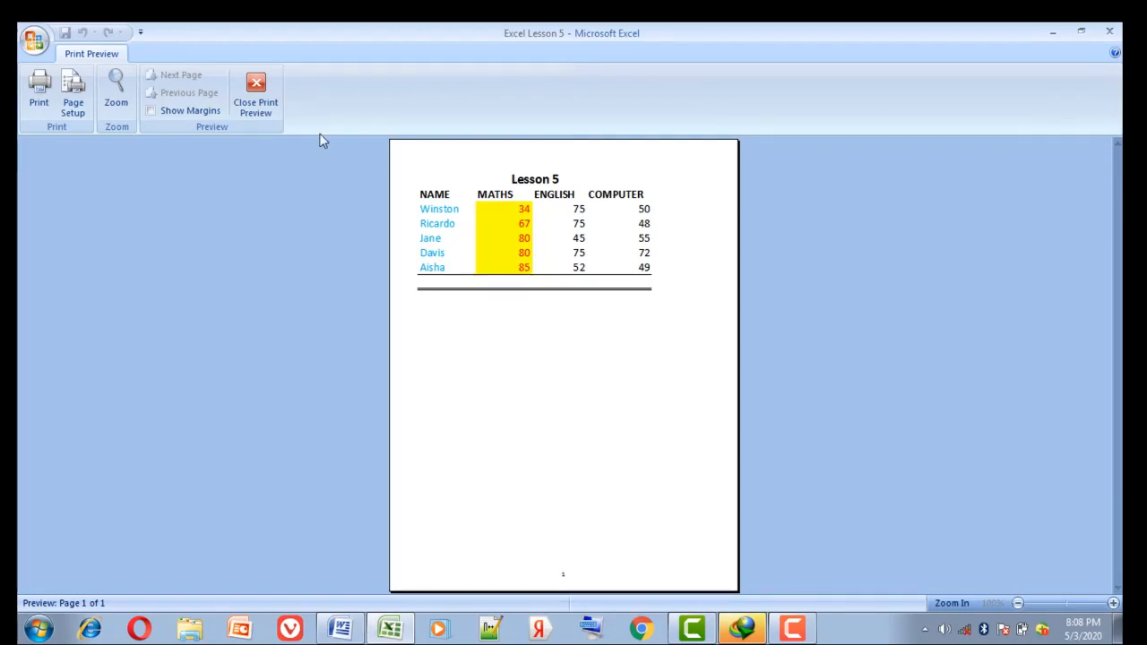
click(257, 93)
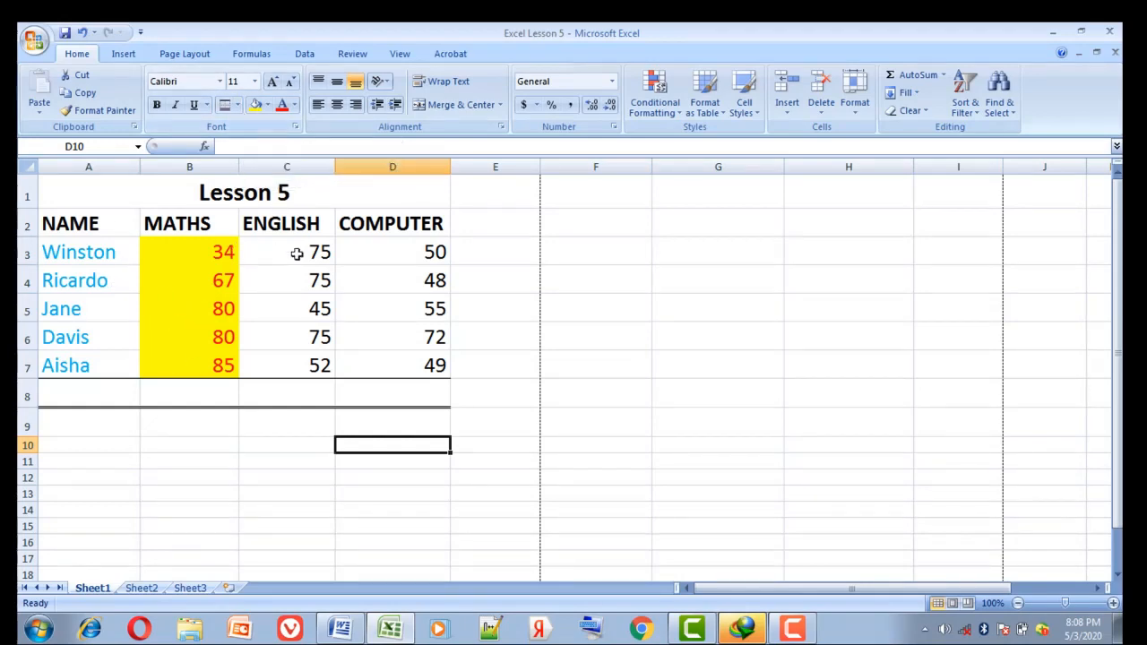
Switch to Word to review the next topic in the lesson outline, and go back to the Excel worksheet
click(349, 630)
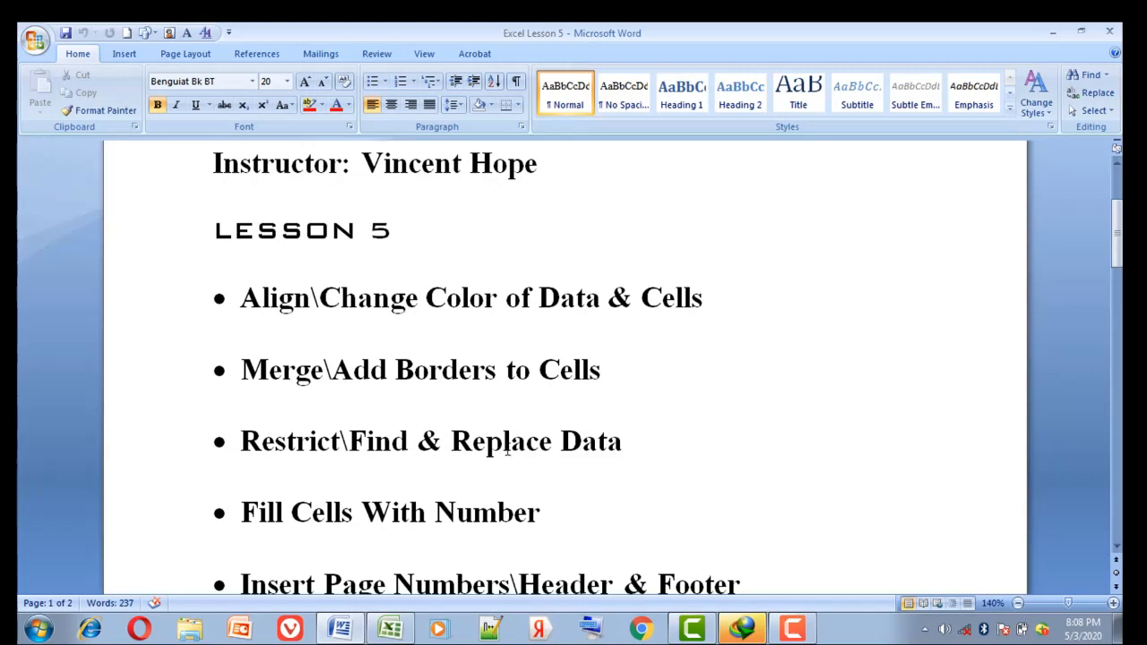
click(387, 633)
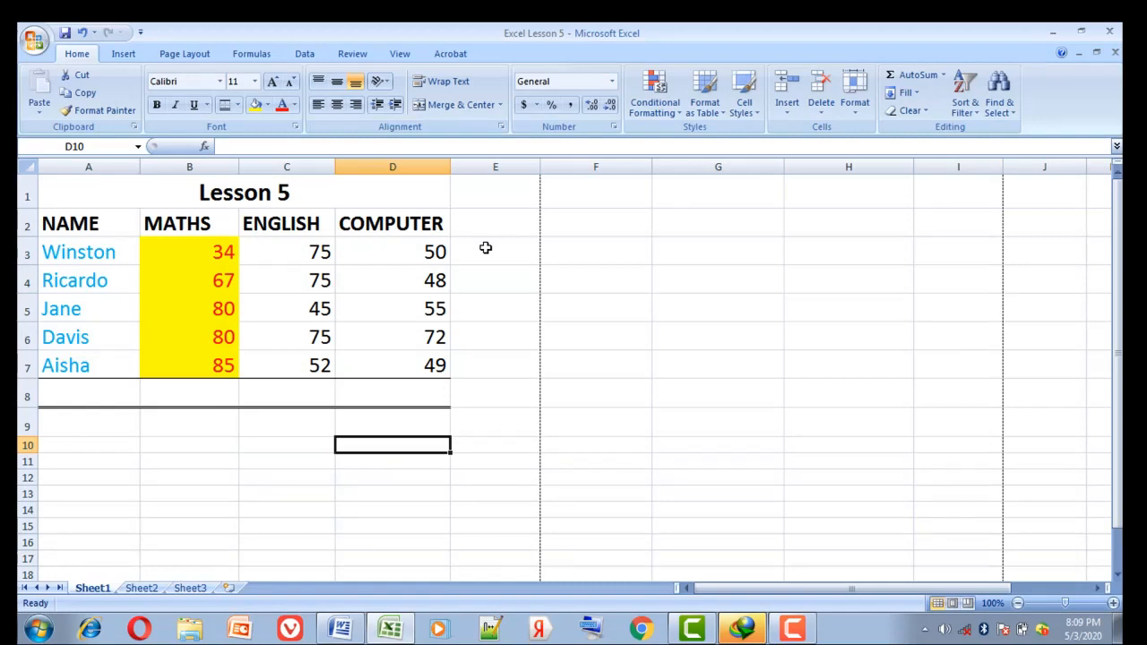
Set up Data Validation for cells E3:E7 to allow whole numbers between a minimum of 1 and a maximum value
drag(485, 247, 496, 366)
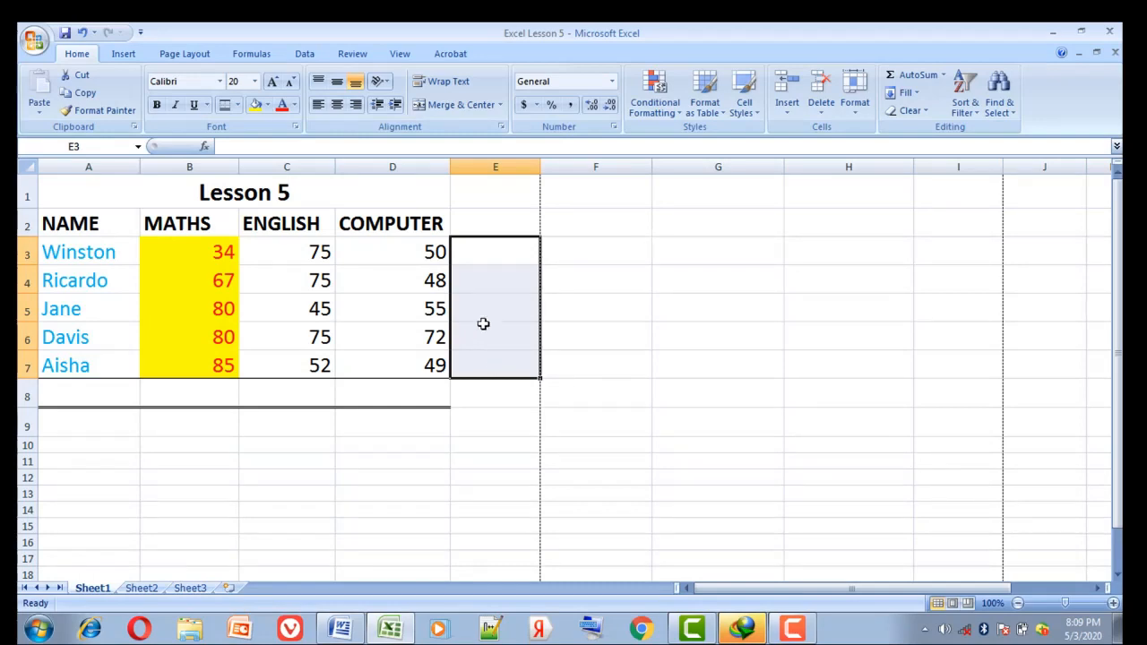
click(306, 55)
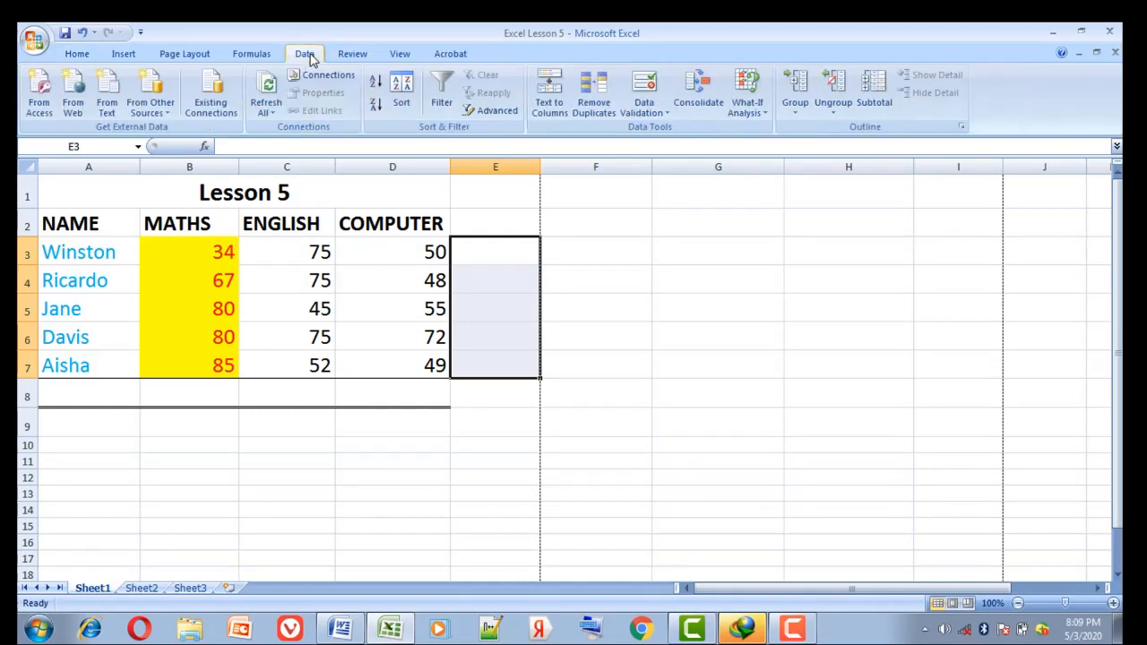
click(668, 114)
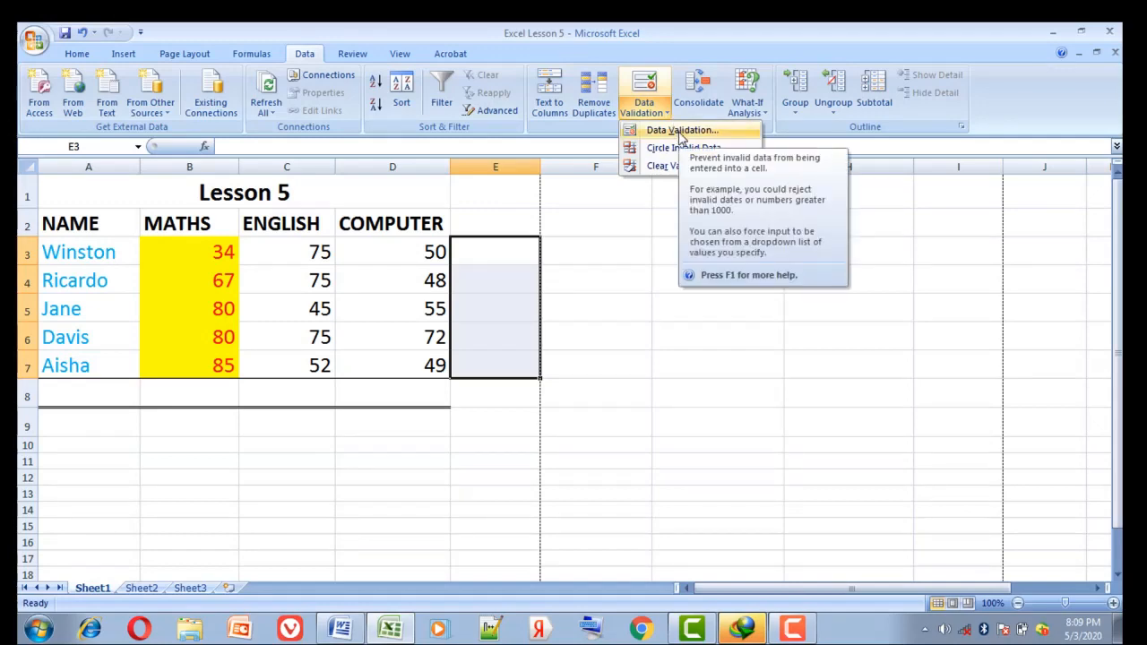
click(681, 131)
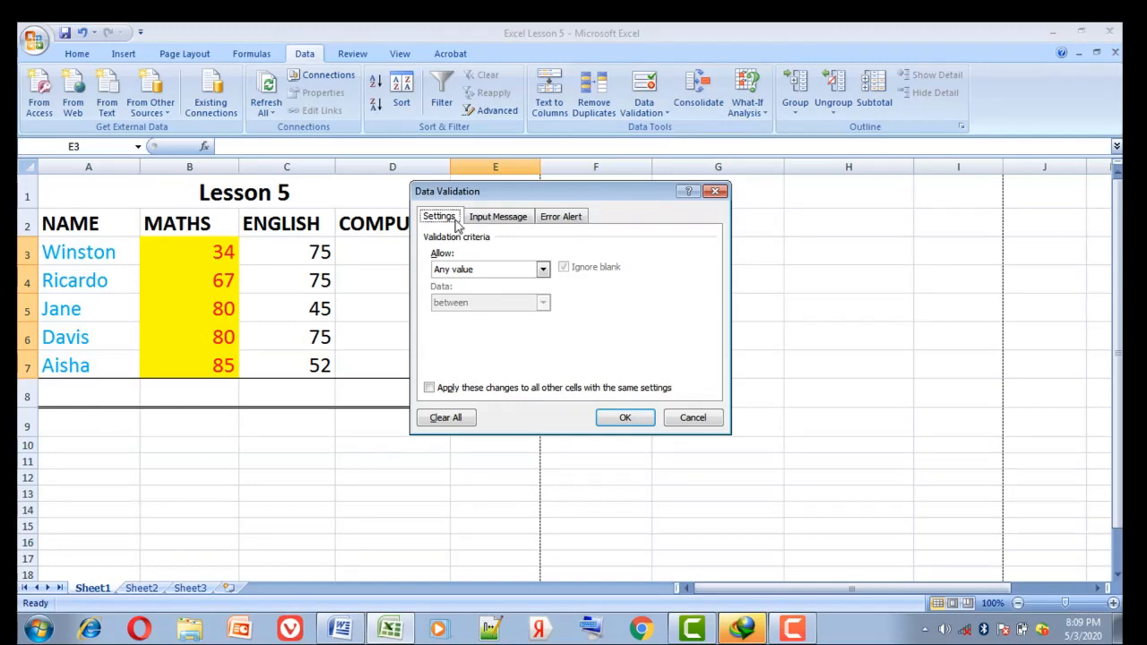
click(543, 270)
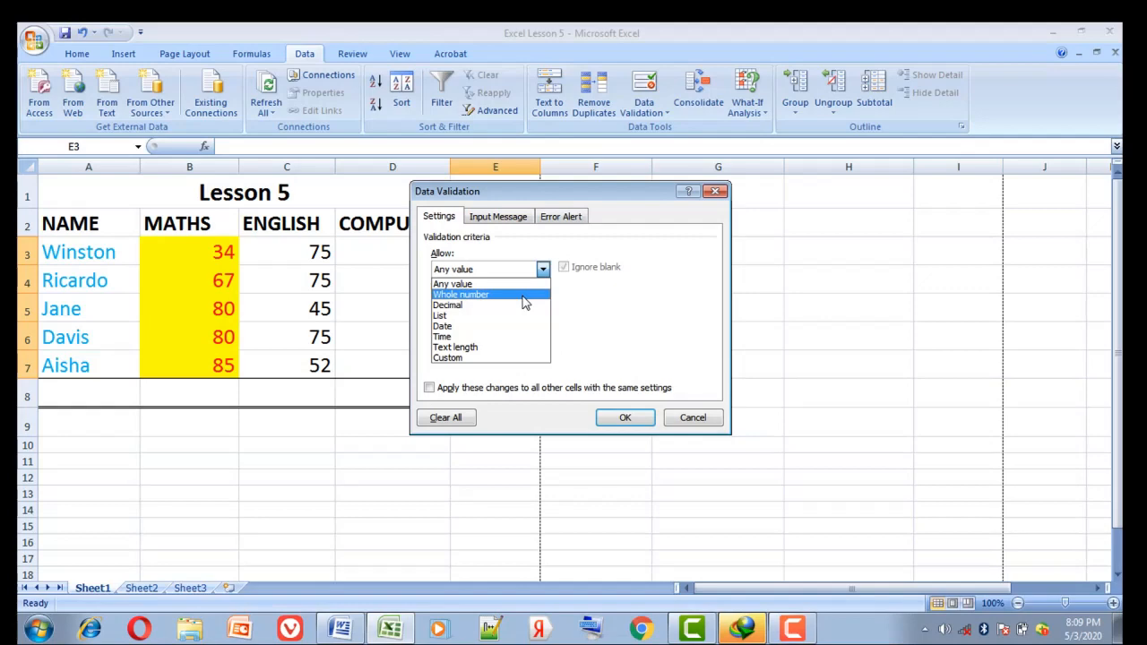
click(525, 295)
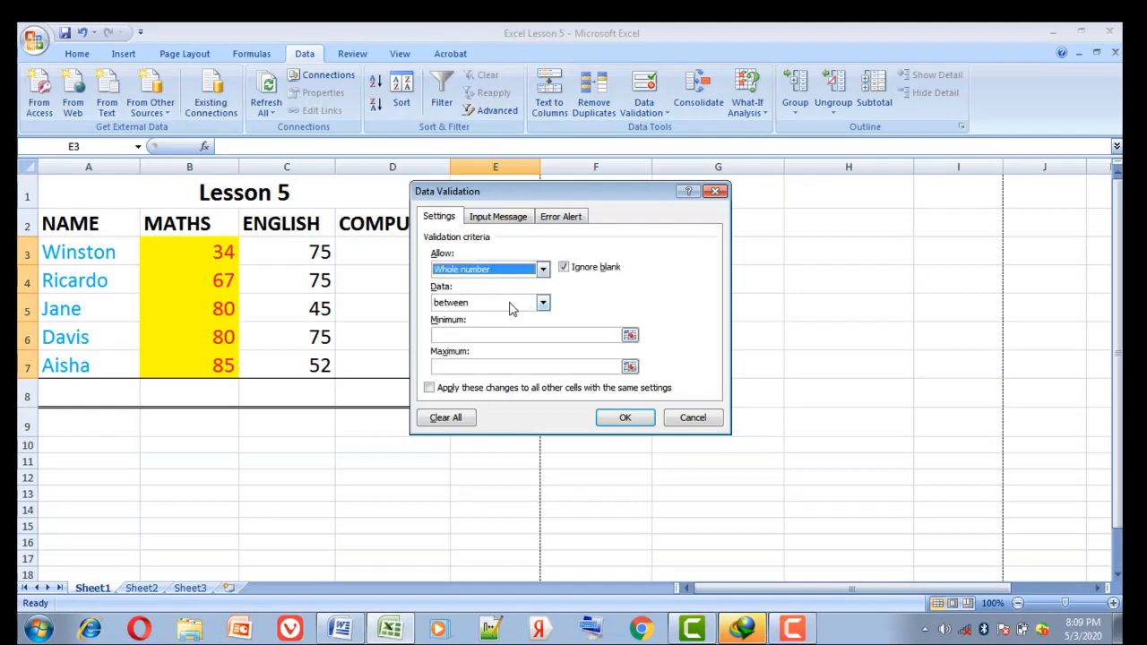
click(458, 334)
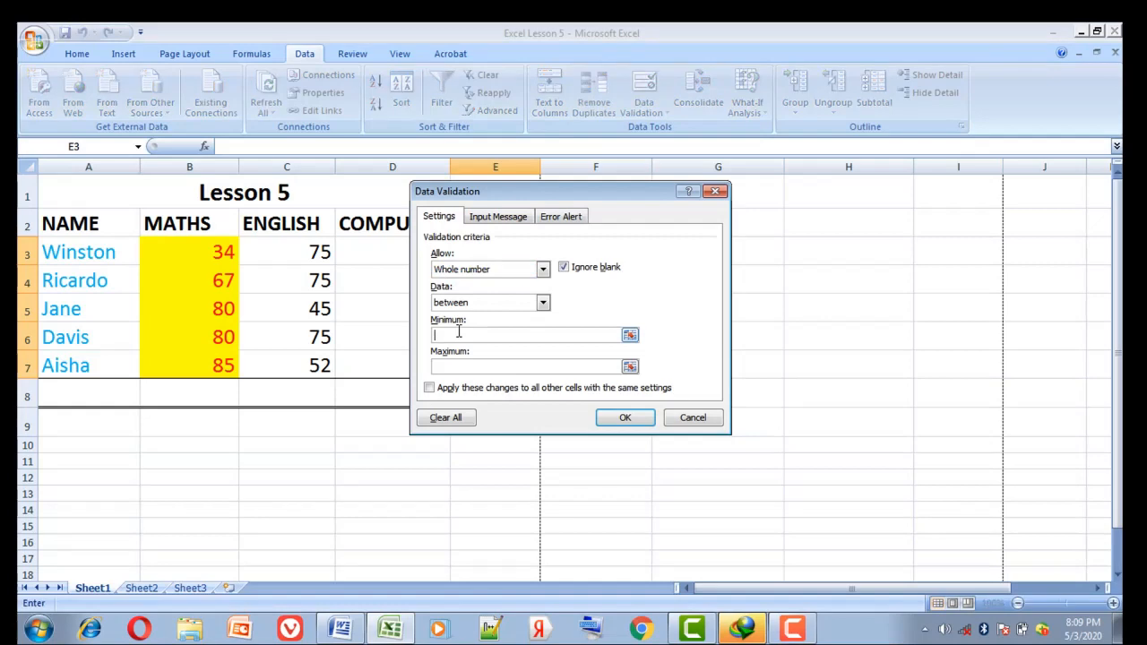
text(1)
text(1)
Give the validation's Stop error alert a title beginning with "Maximum Number", and apply the rule to the cells
click(562, 218)
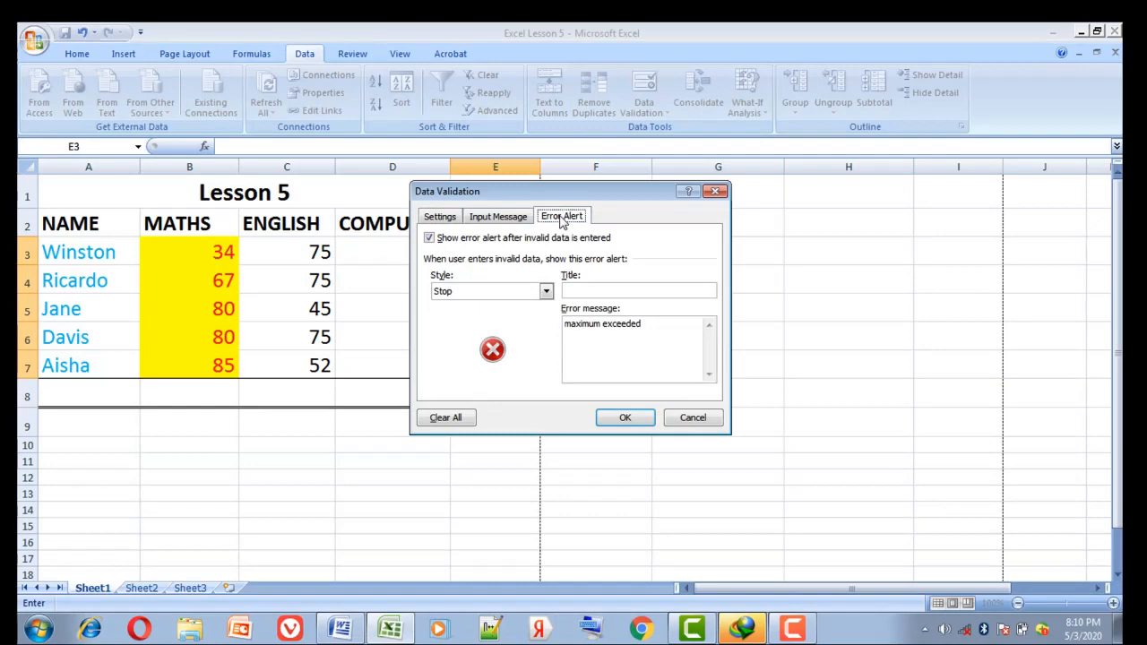
click(582, 290)
text(Maxm)
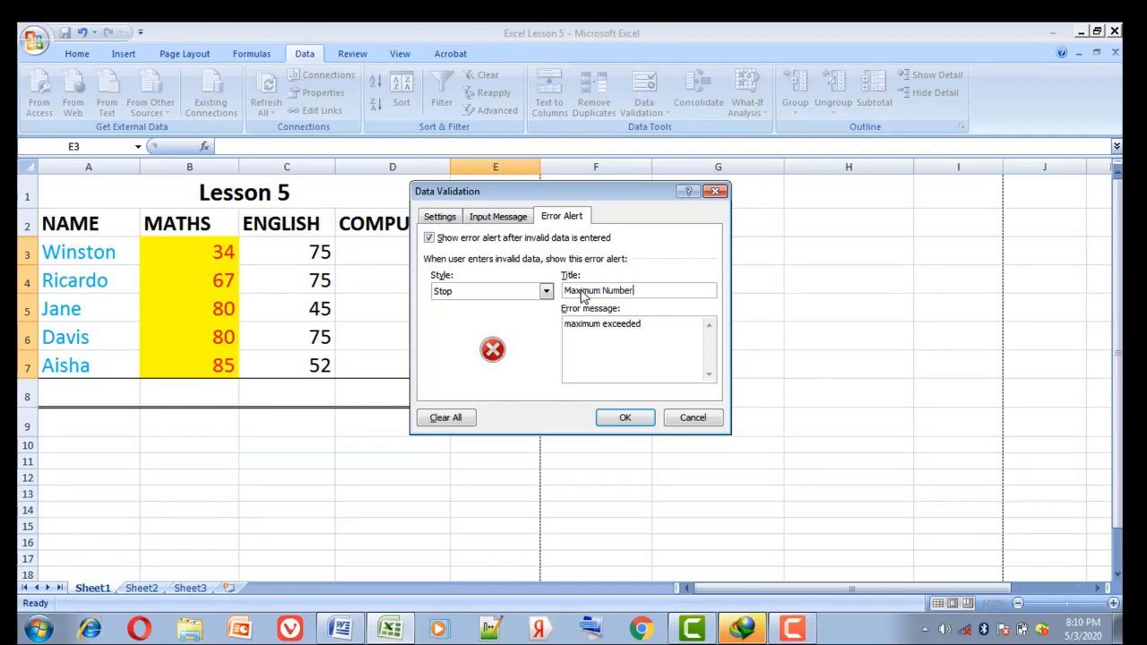
text(mum Number Excedd)
key(BackSpace)
click(625, 417)
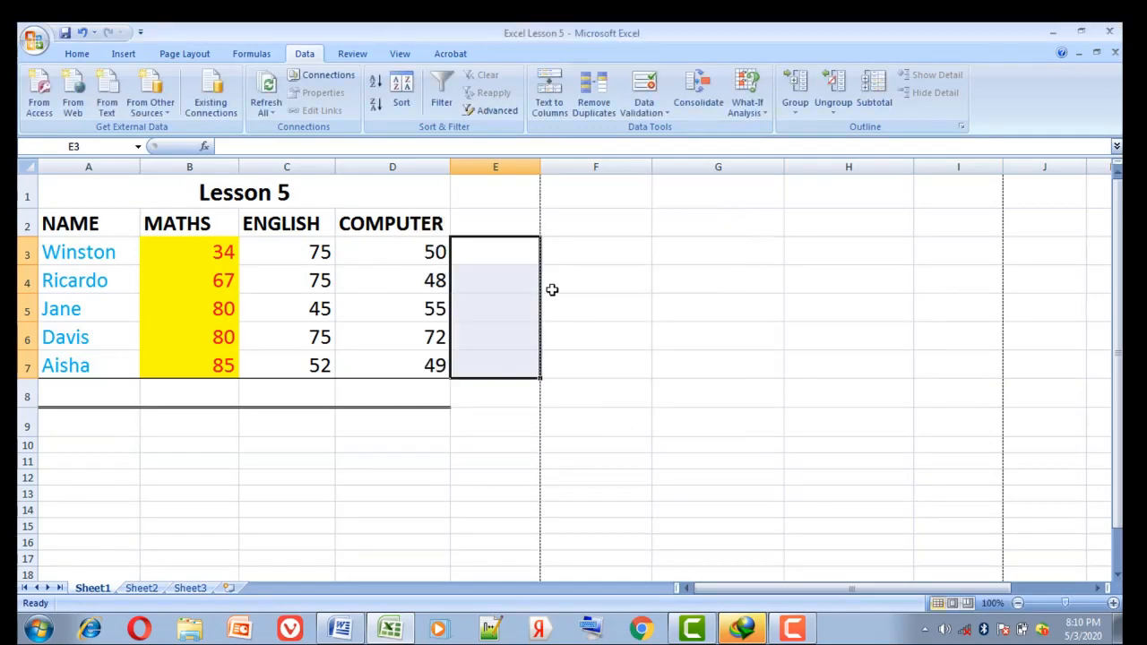
Enter 1 in cell E3 to test the validation rule, and move on to cell E4
click(510, 252)
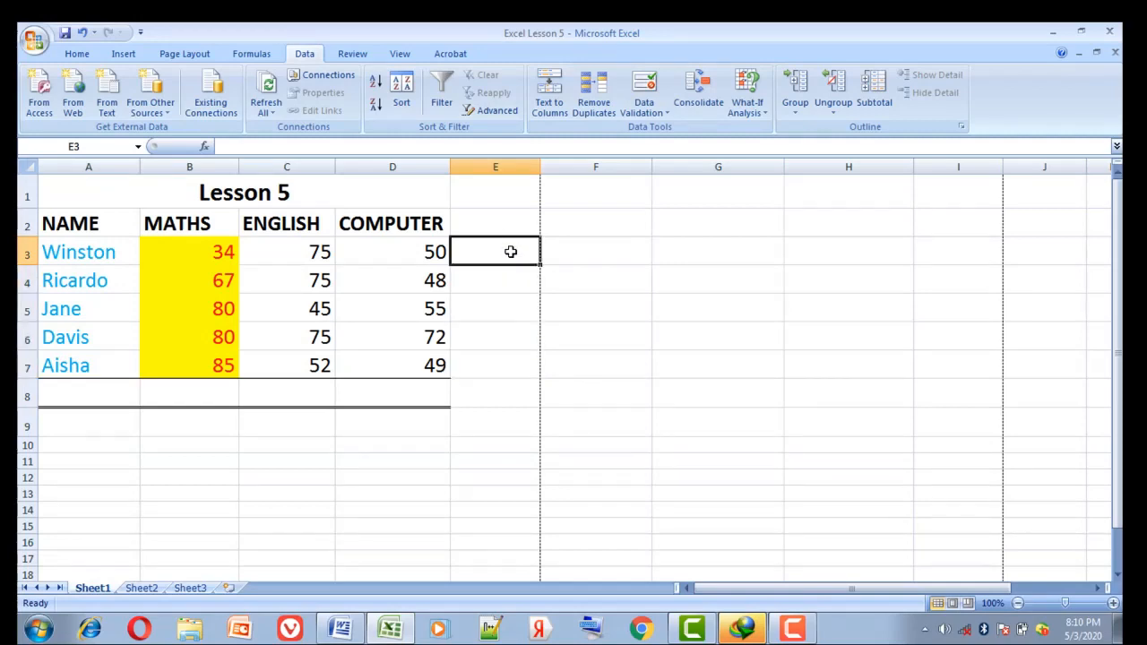
text(1)
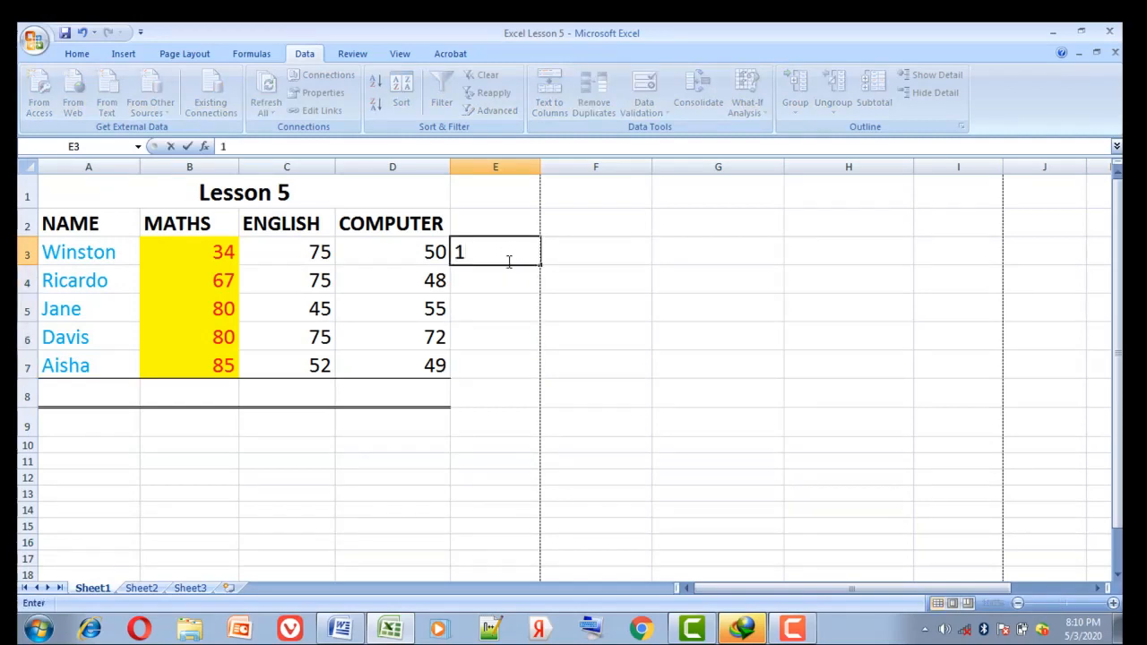
click(505, 278)
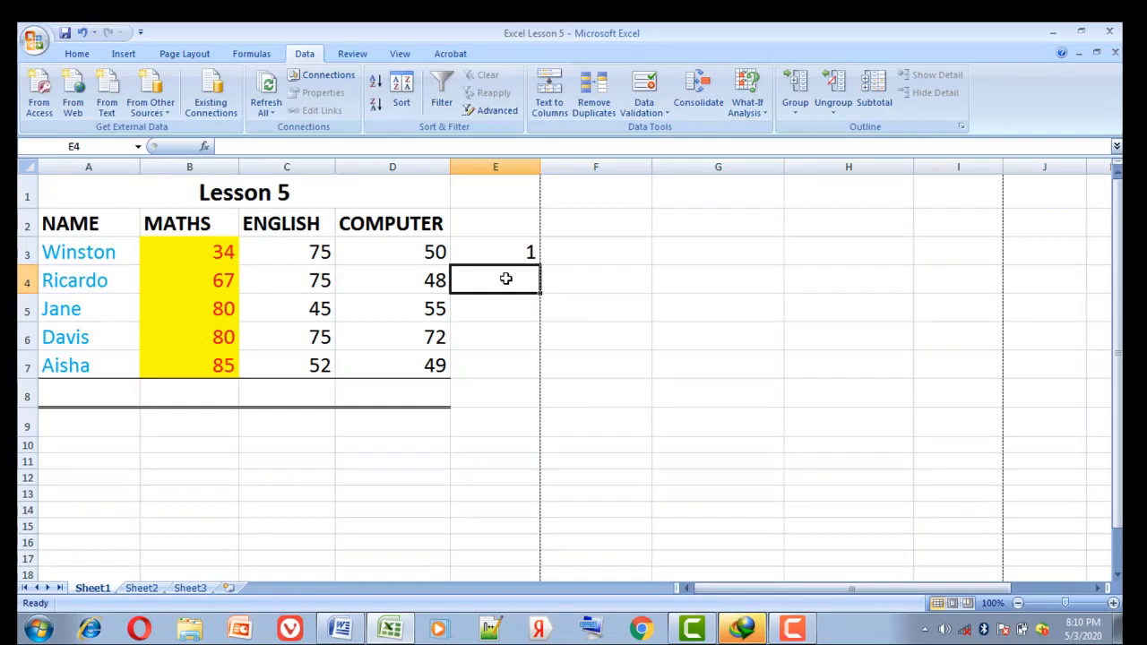
Enter 5 in cell E4, and test the validation rule with 65 in cell E5, cancelling that entry
text(5)
click(507, 313)
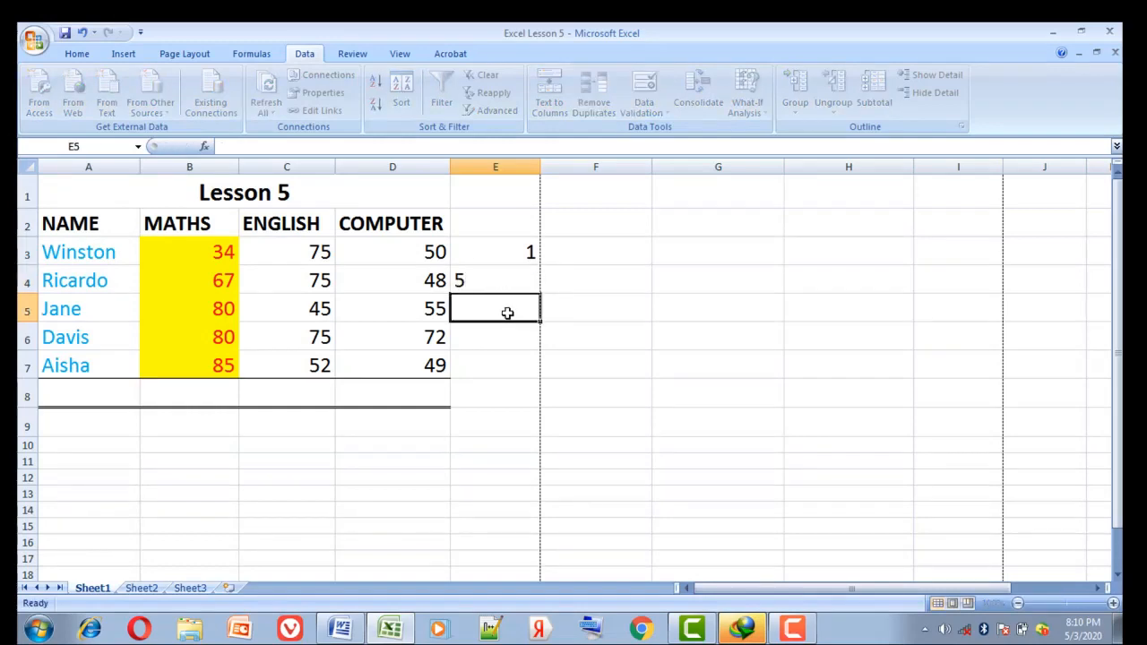
text(65)
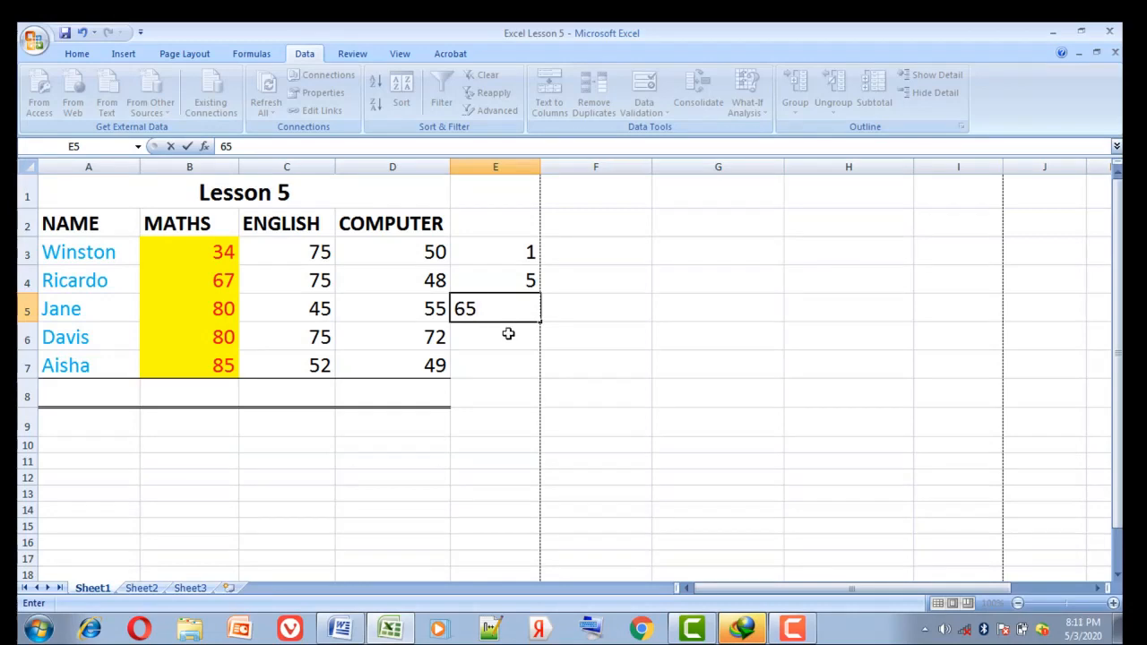
click(508, 335)
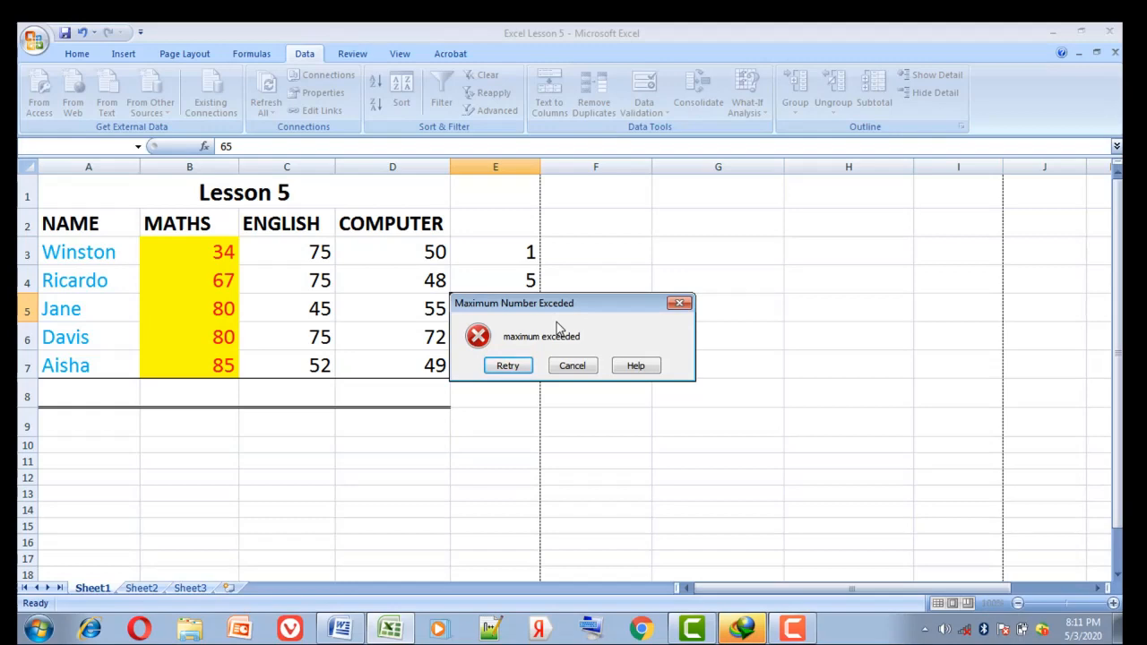
click(564, 366)
Test the validation rule with 77 in cell E6, cancel that entry, and enter 7 instead
click(517, 336)
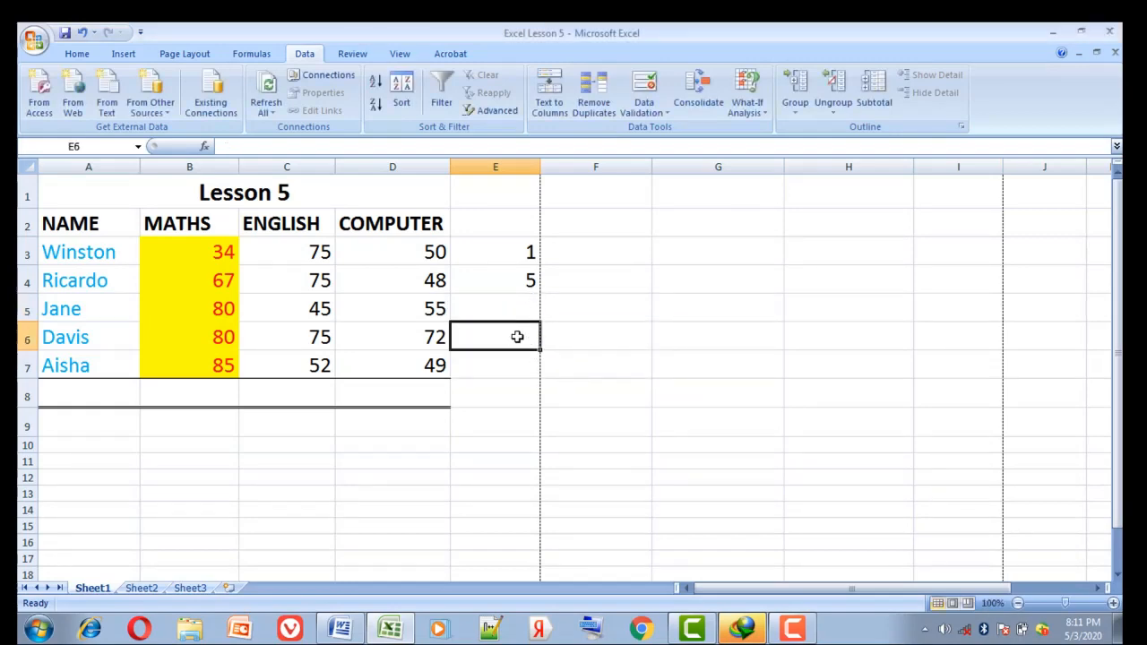
text(77)
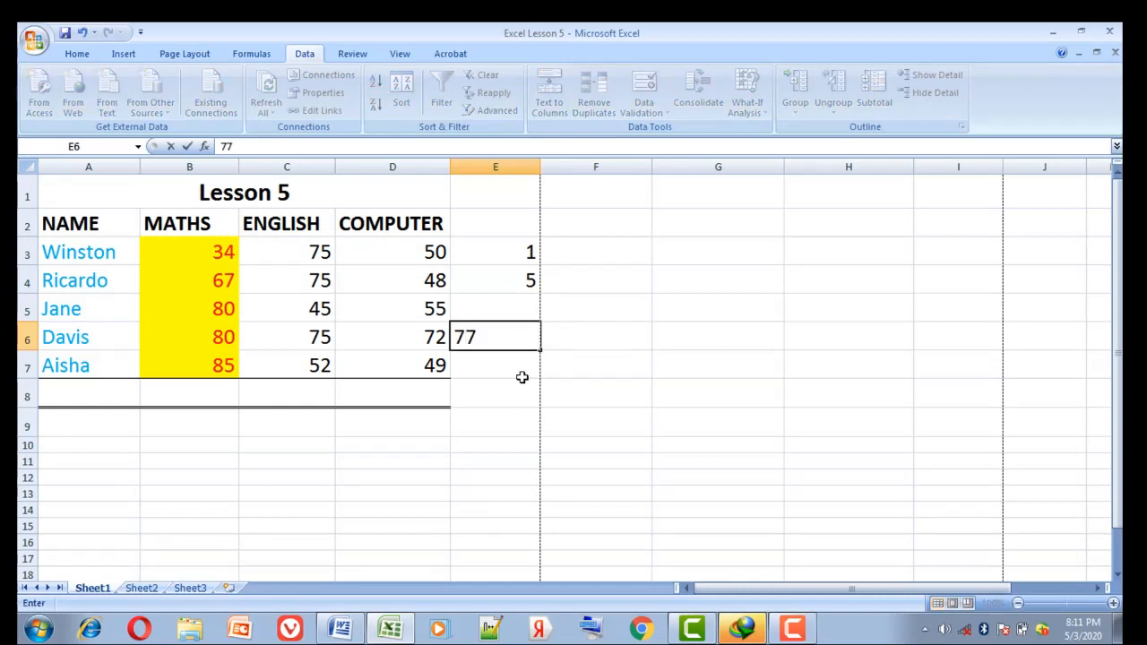
key(Return)
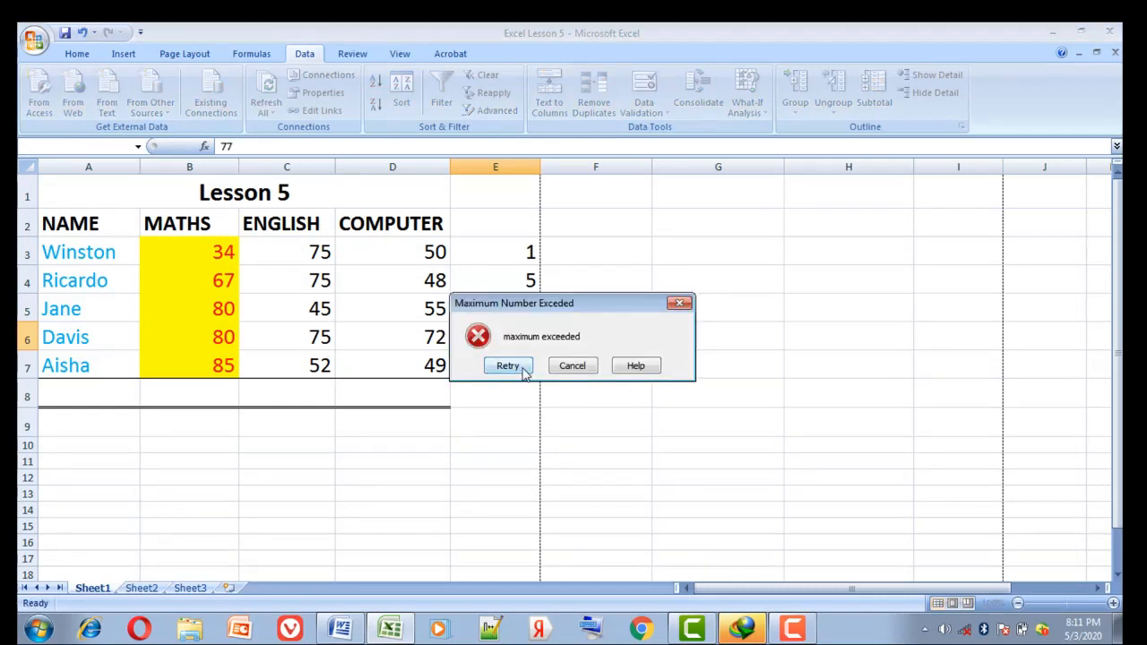
click(572, 366)
text(7)
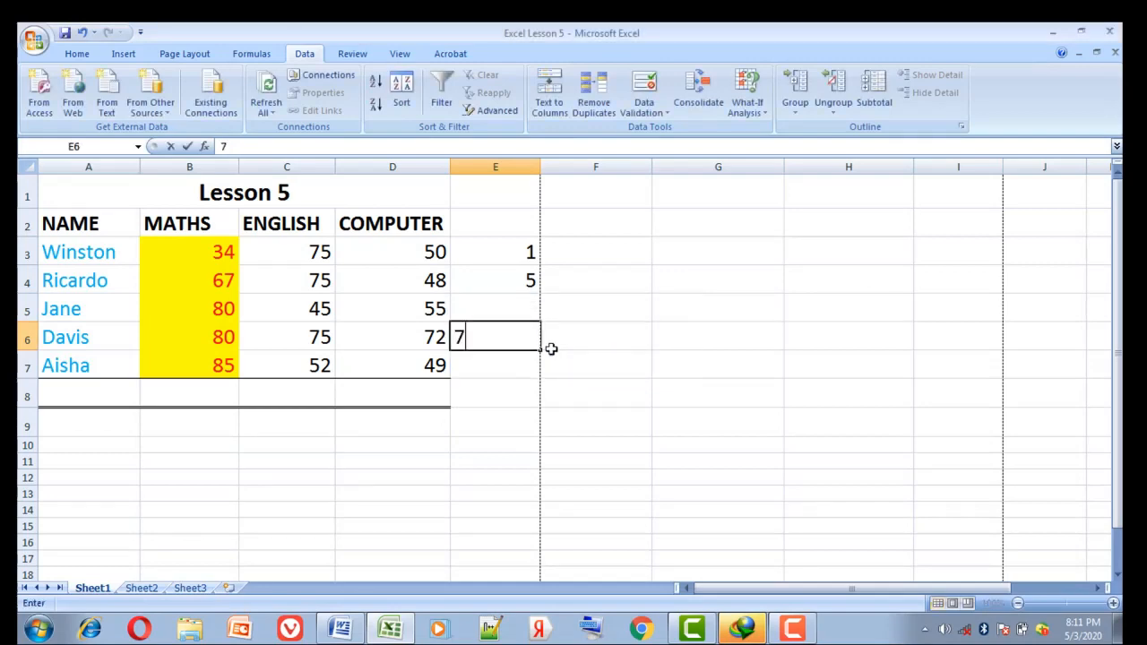
click(527, 365)
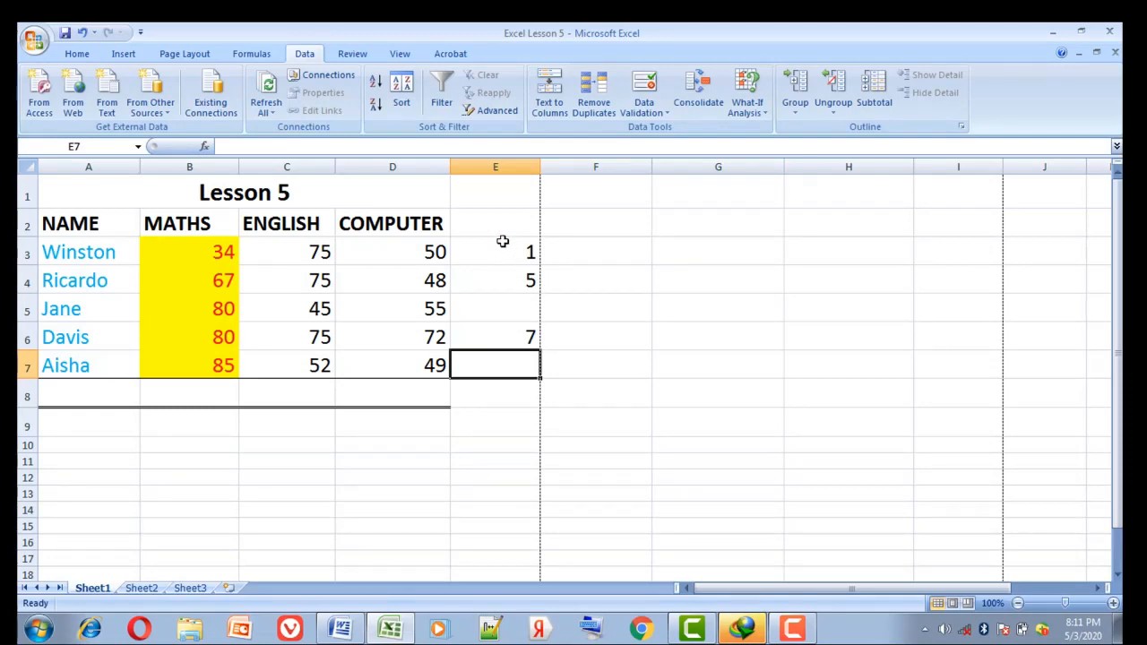
Remove the whole number restriction from cells E3:E7 by setting their Data Validation to allow any value
drag(499, 250, 500, 356)
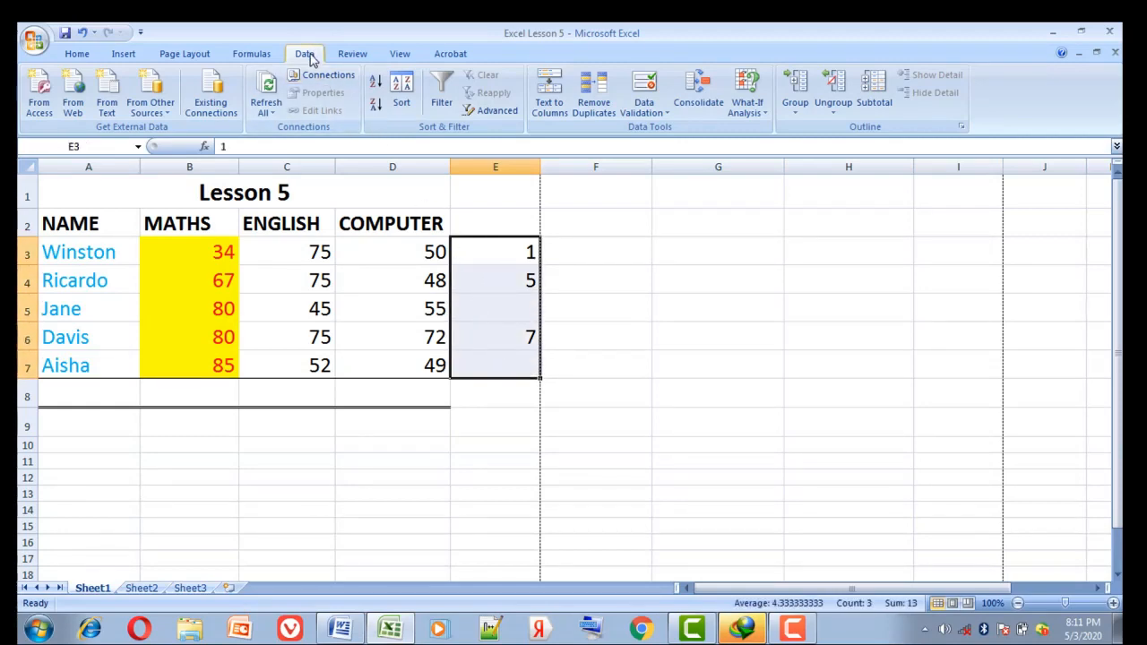
click(667, 115)
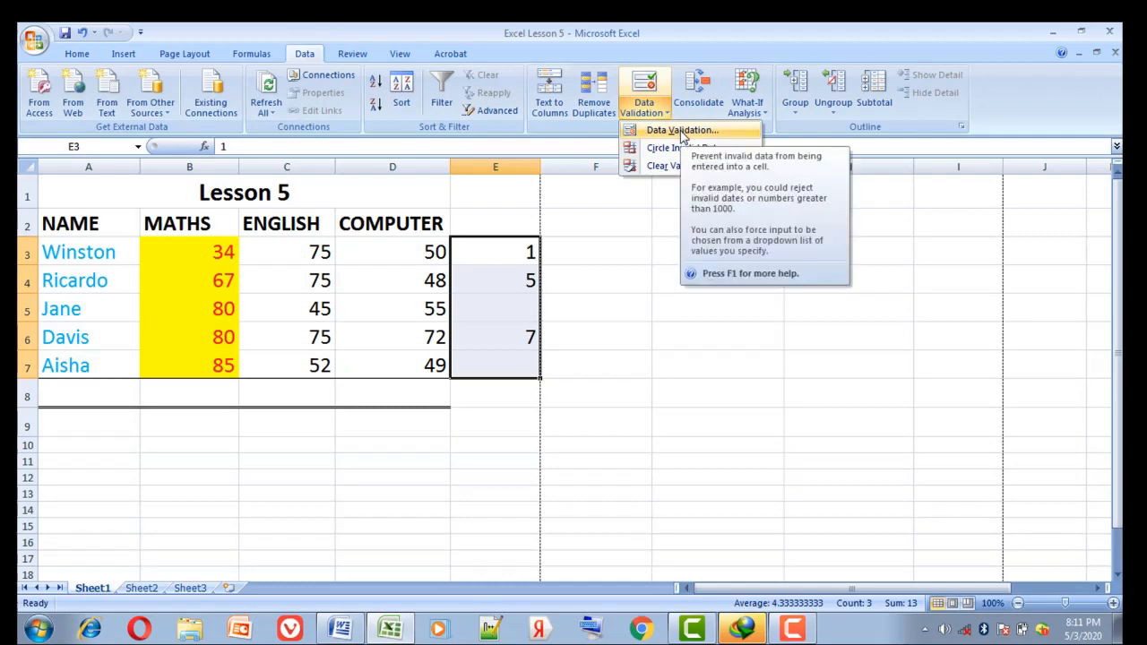
click(683, 132)
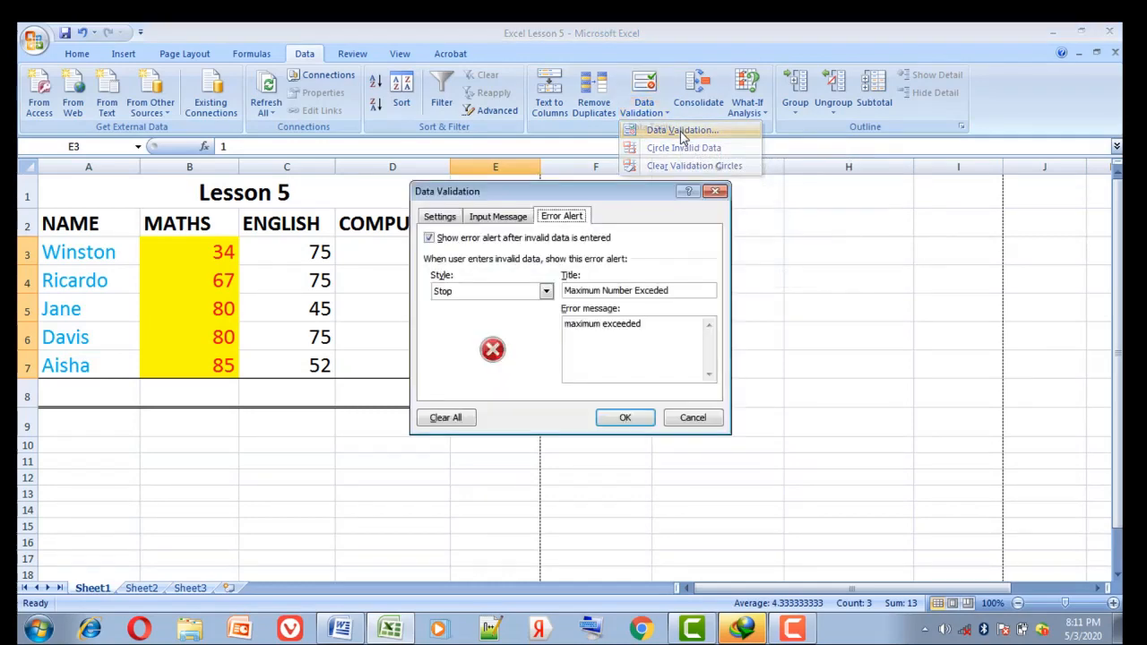
click(444, 218)
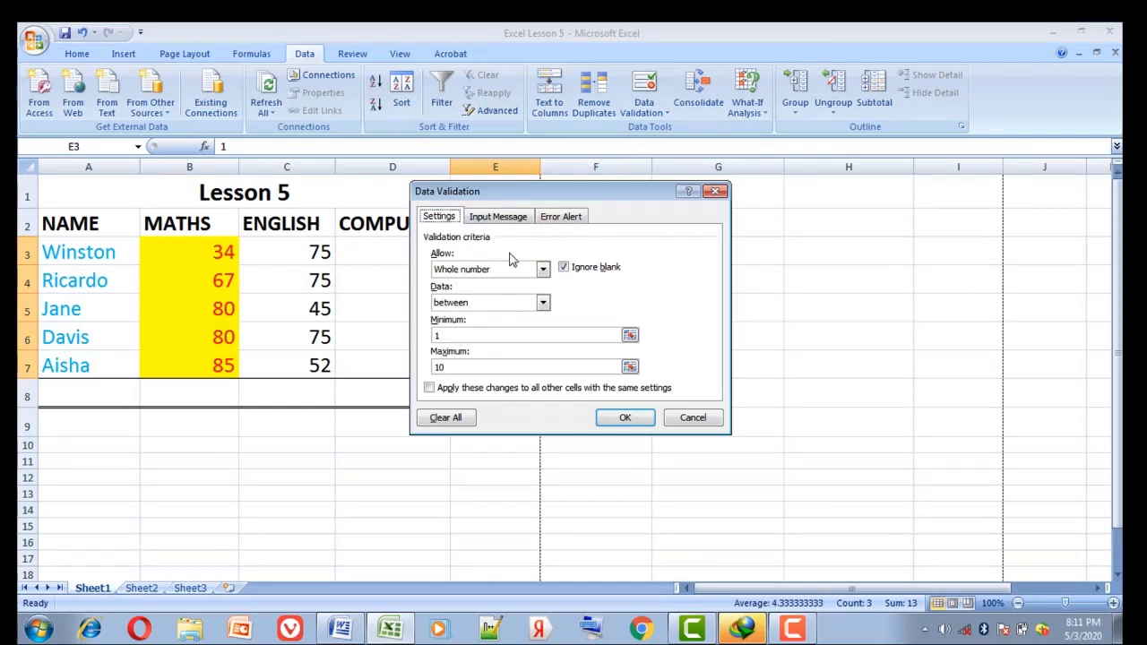
click(543, 270)
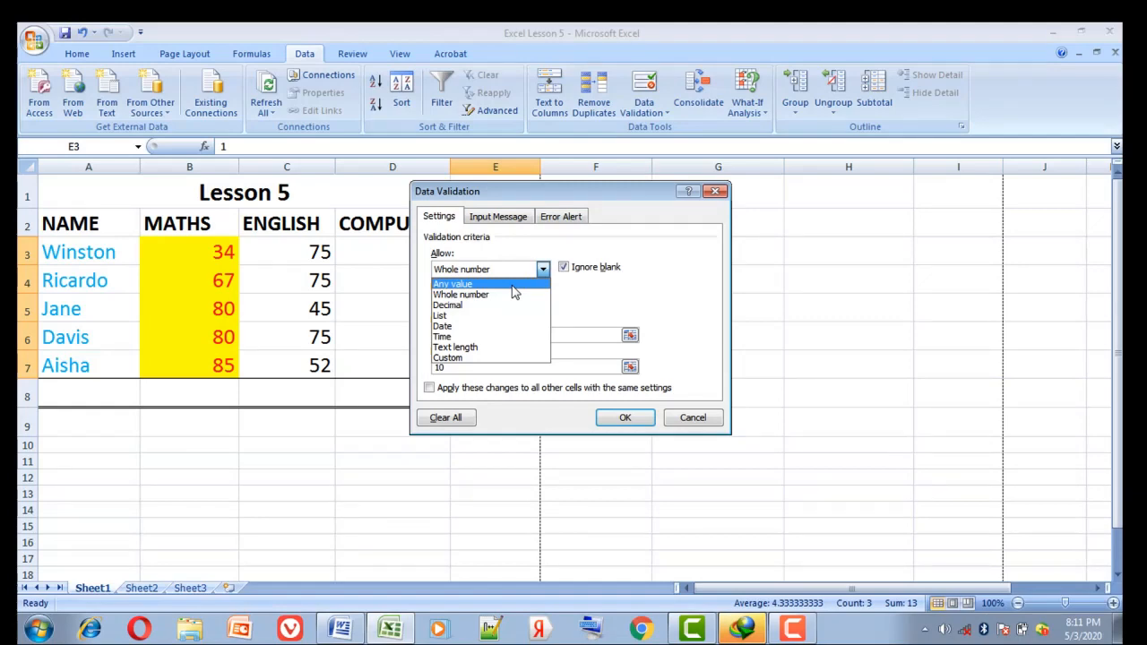
click(512, 285)
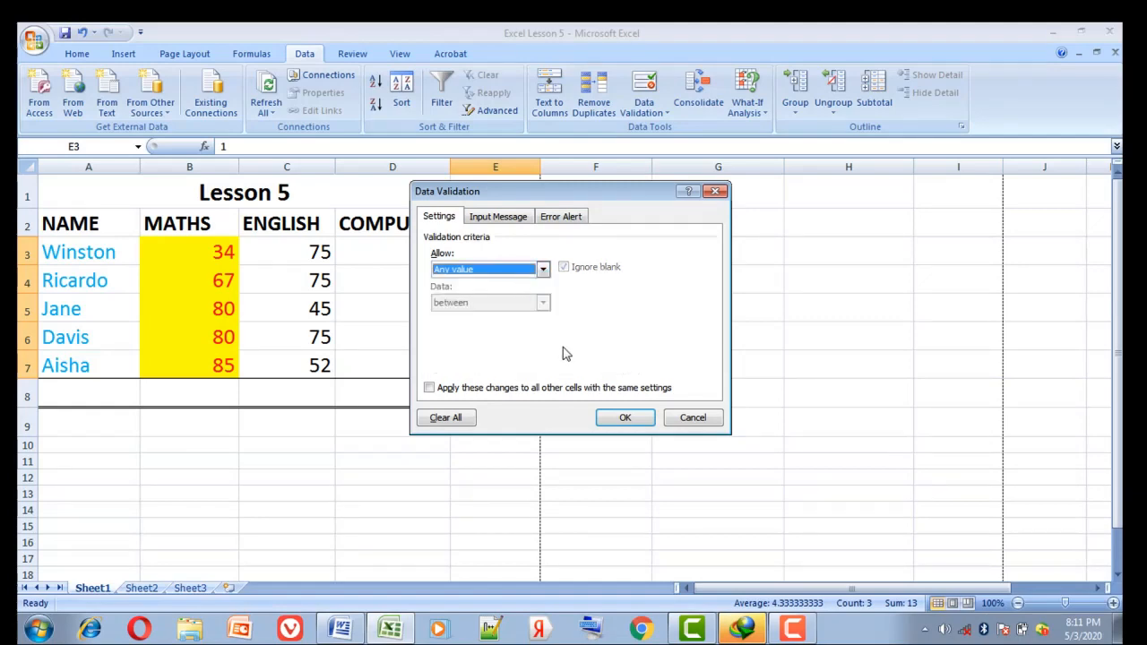
click(618, 420)
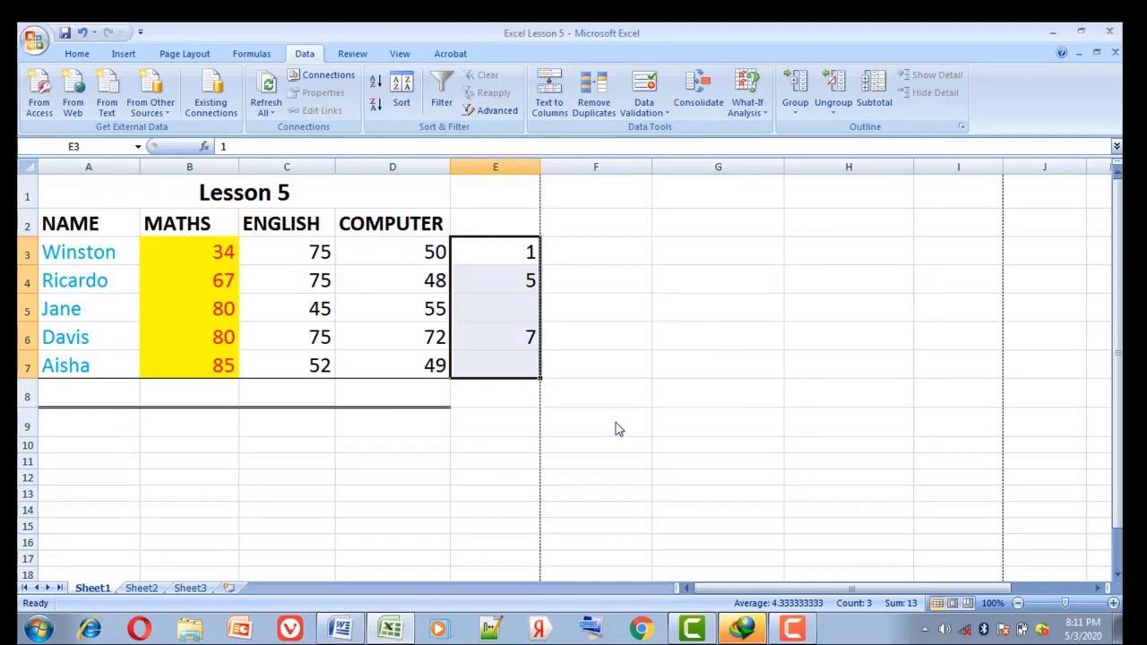
Enter 100 in cell E6 to test the cell without the restriction
click(530, 337)
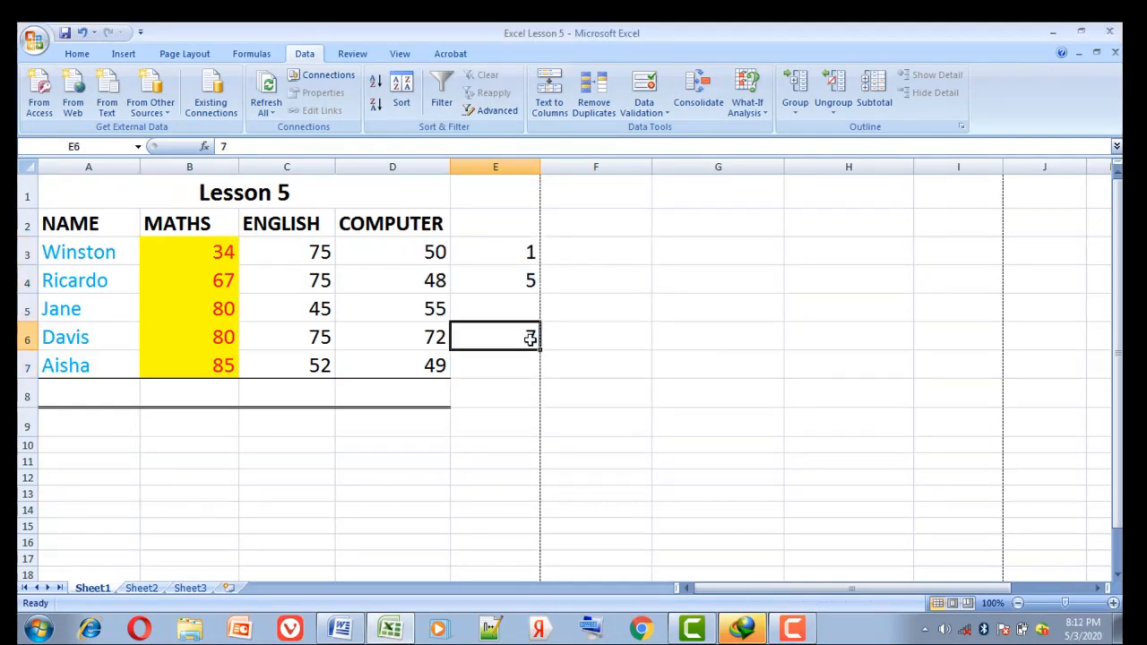
text(1)
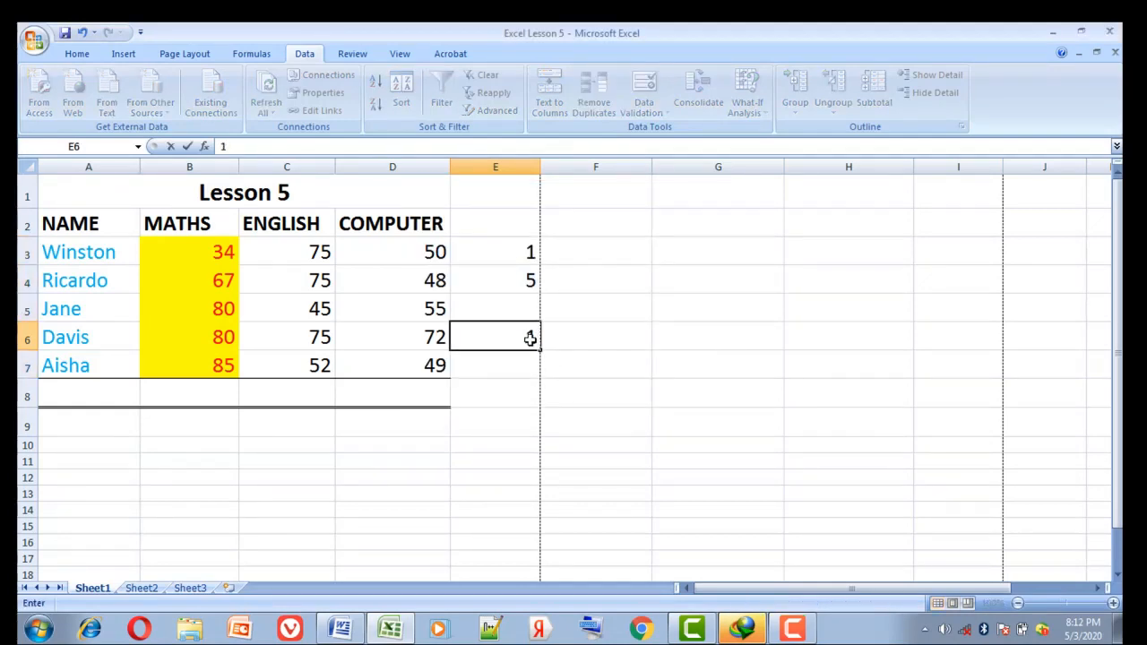
text(00)
key(Return)
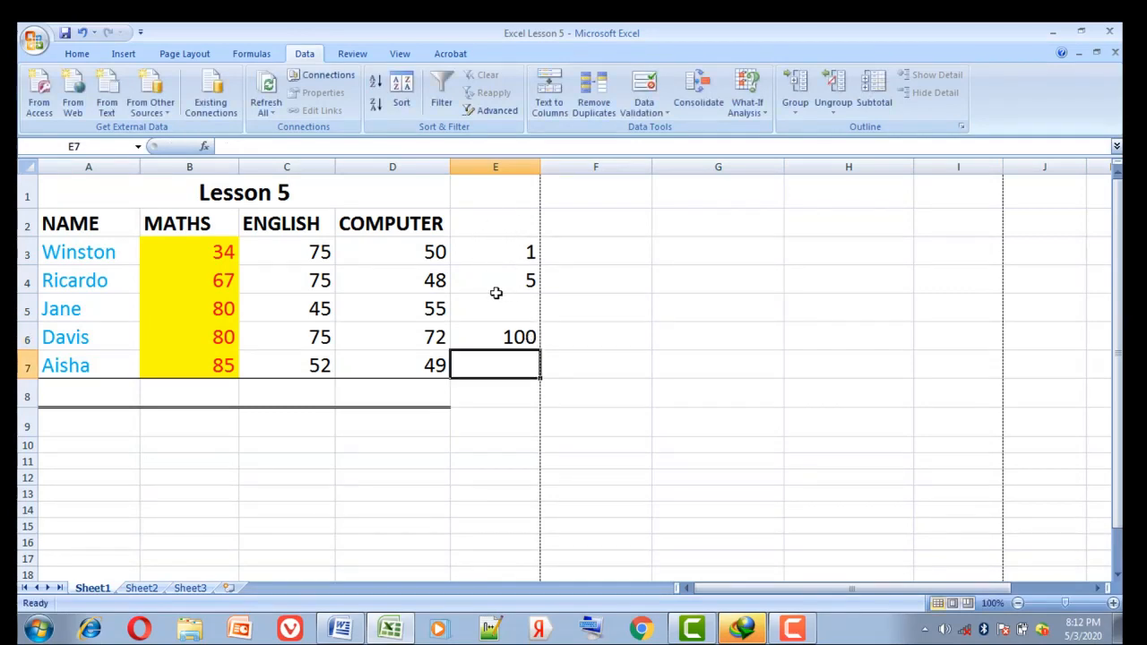
Switch to Word to check the Find & Replace topic in the lesson outline, and return to the Excel worksheet
click(350, 633)
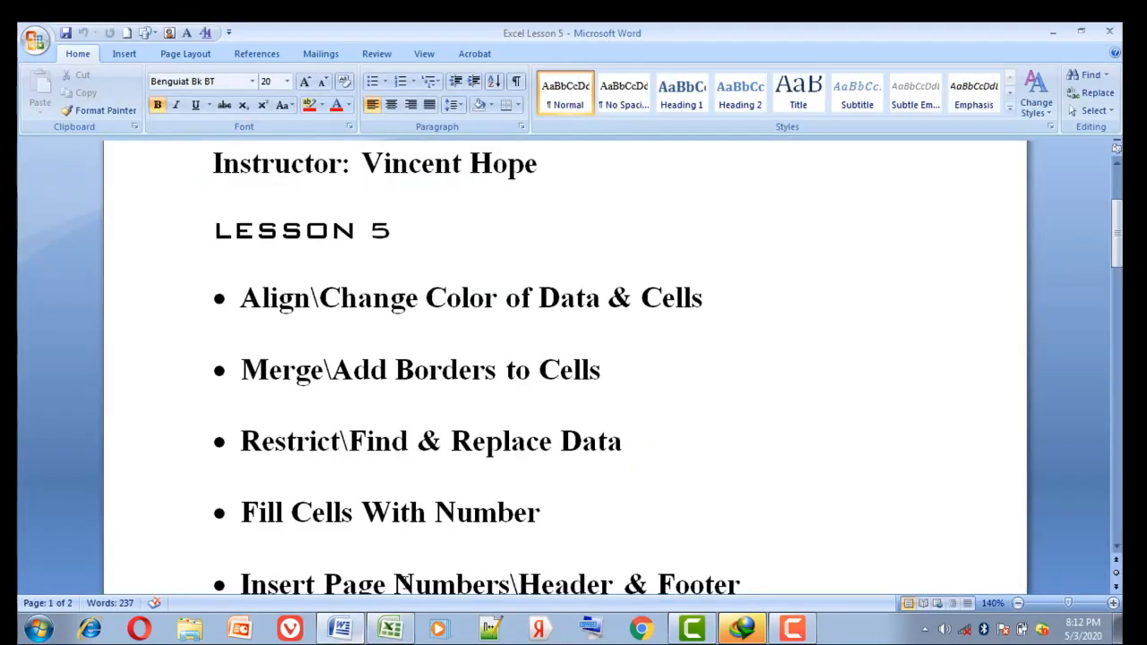
click(405, 634)
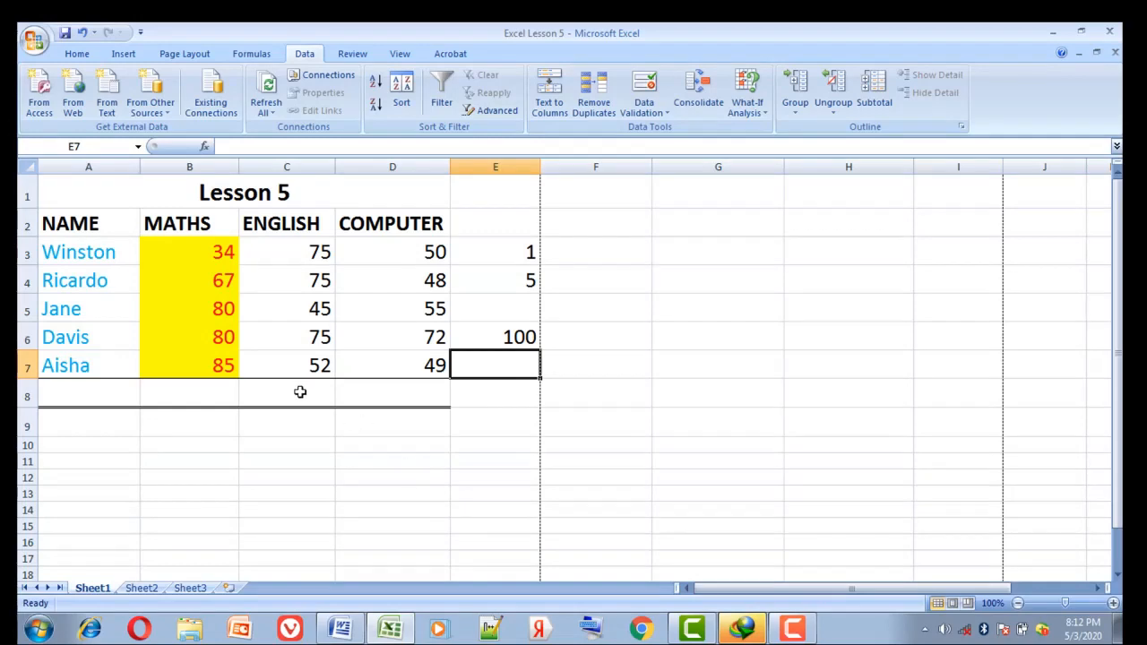
Use Find and Replace to replace the student's name in cell A6 with a different first name
click(119, 341)
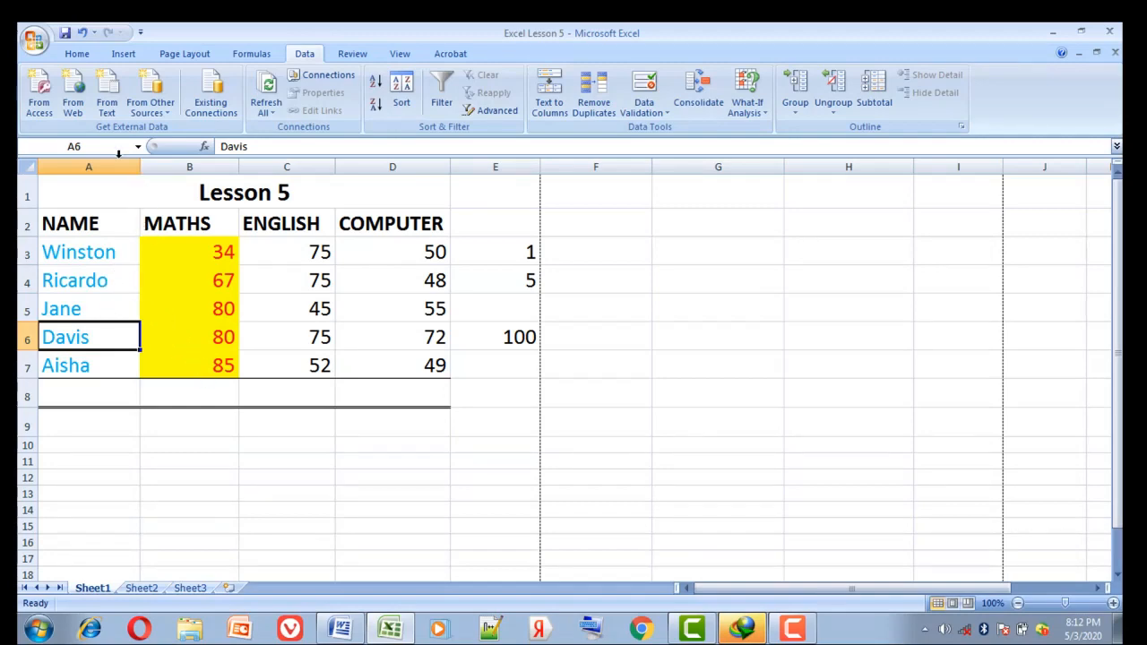
click(76, 54)
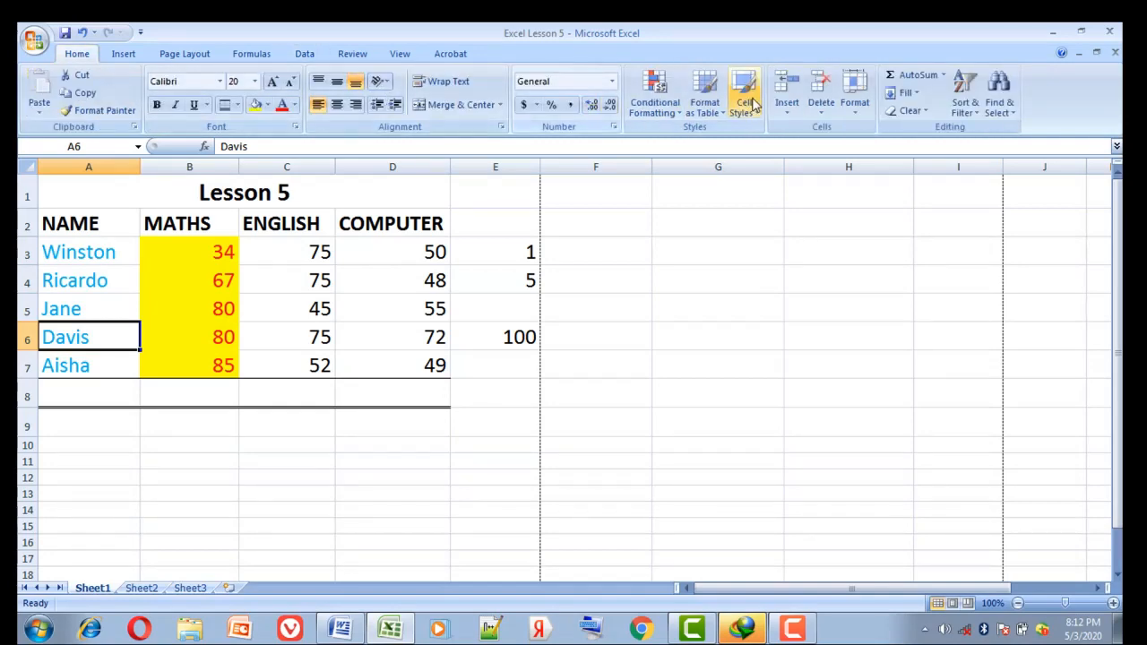
click(1008, 107)
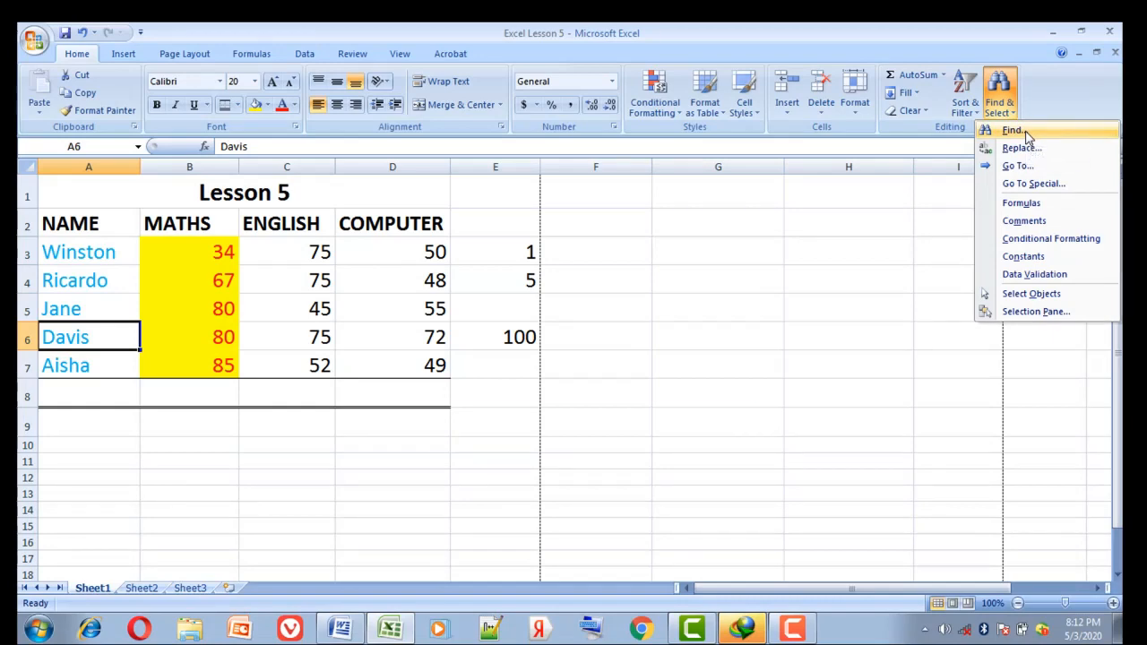
click(1028, 133)
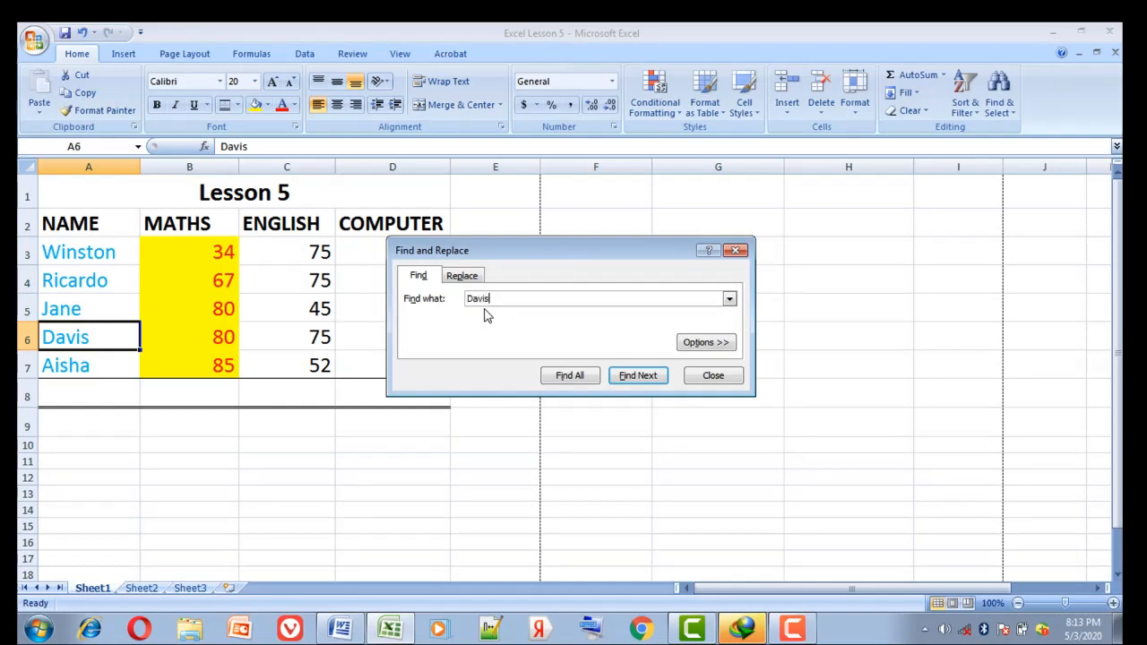
click(465, 278)
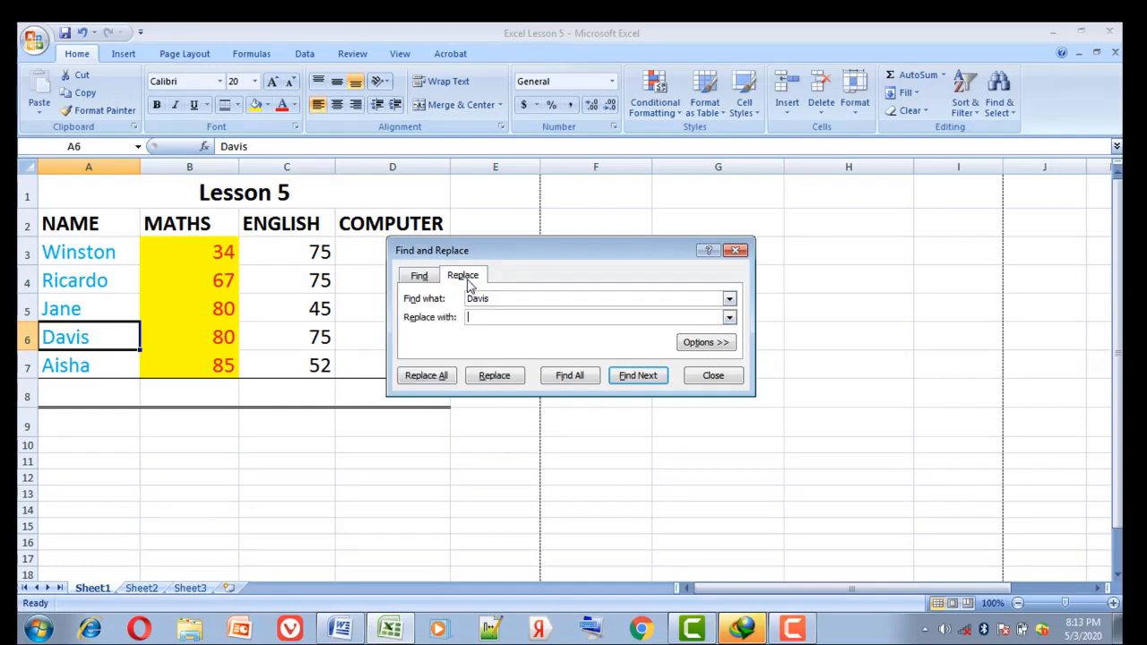
click(481, 317)
click(494, 376)
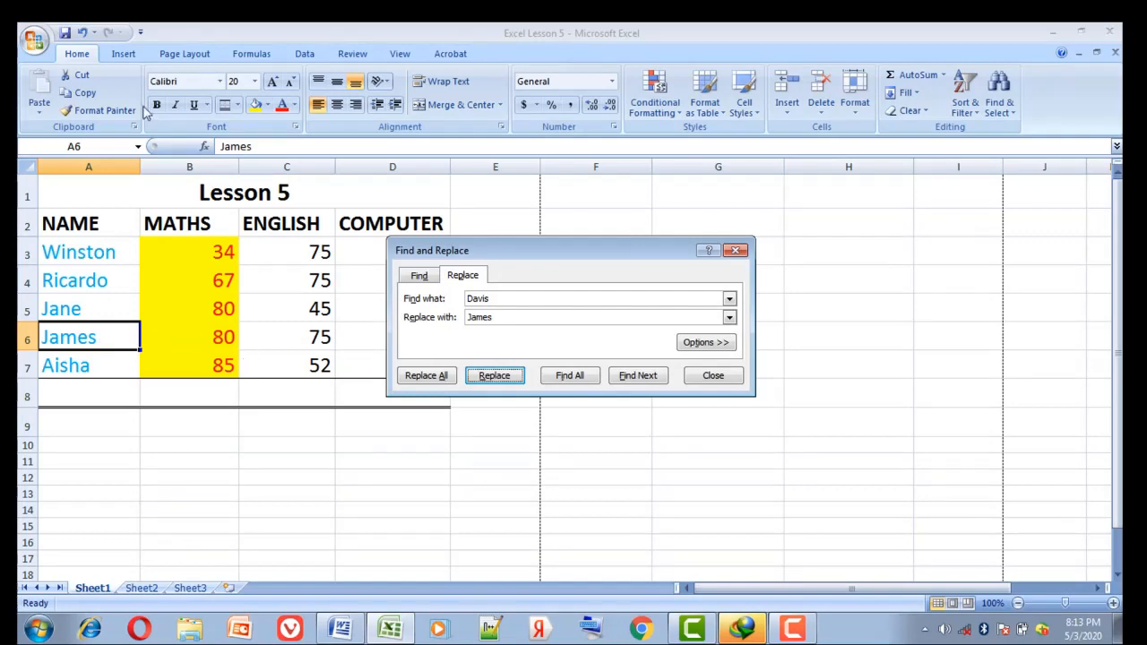
Undo the name replacement, run the same replacement on cell A6 again, and close Find and Replace
click(83, 34)
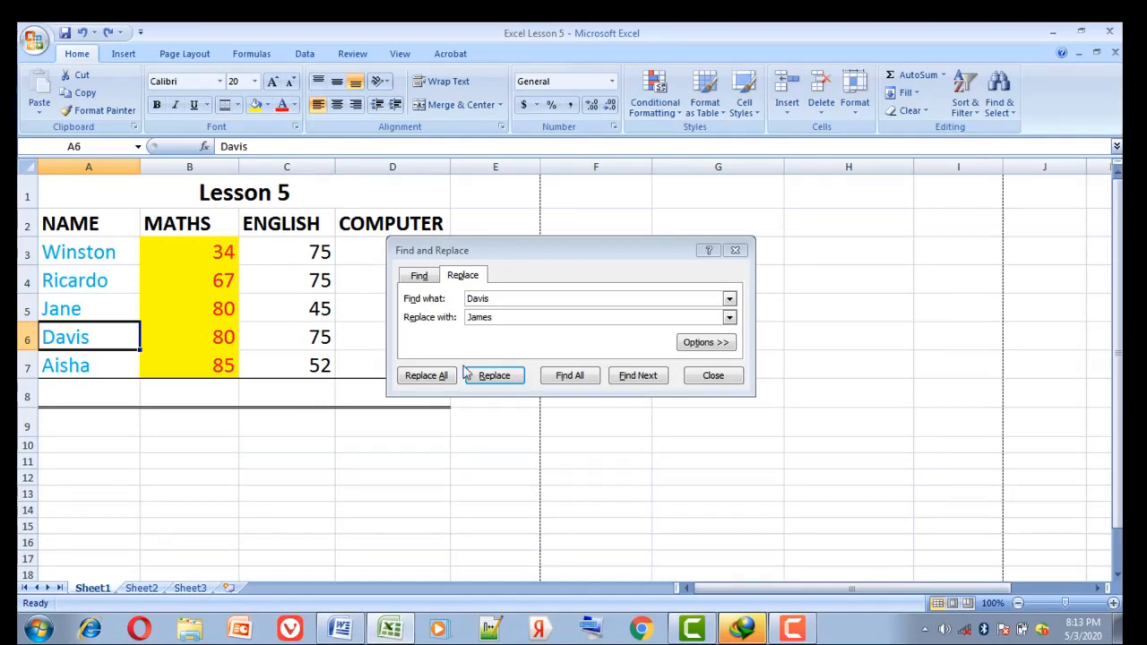
click(495, 376)
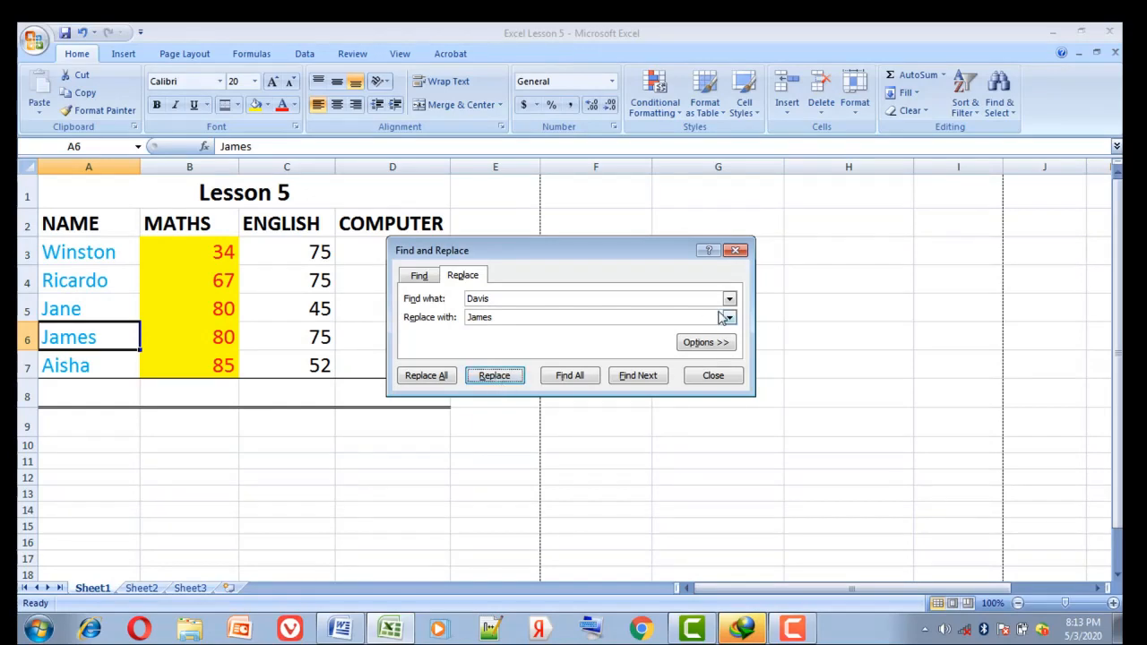
click(736, 252)
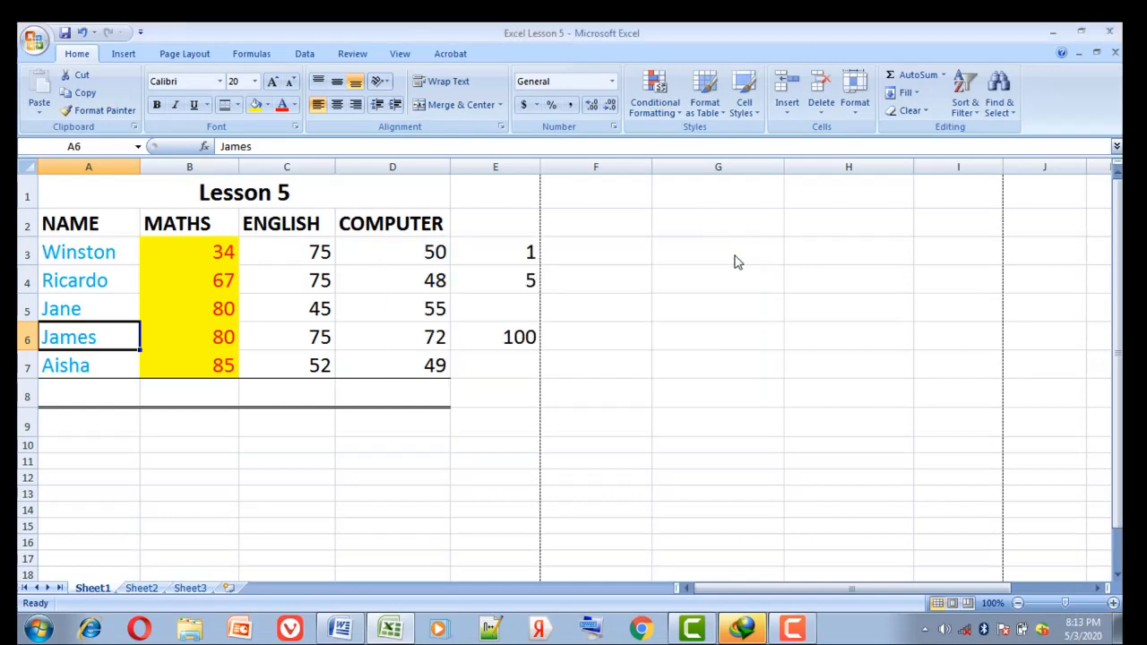
Switch to Word to review the Fill Cells With Number topic in the outline, and go back to Excel
click(468, 385)
click(342, 625)
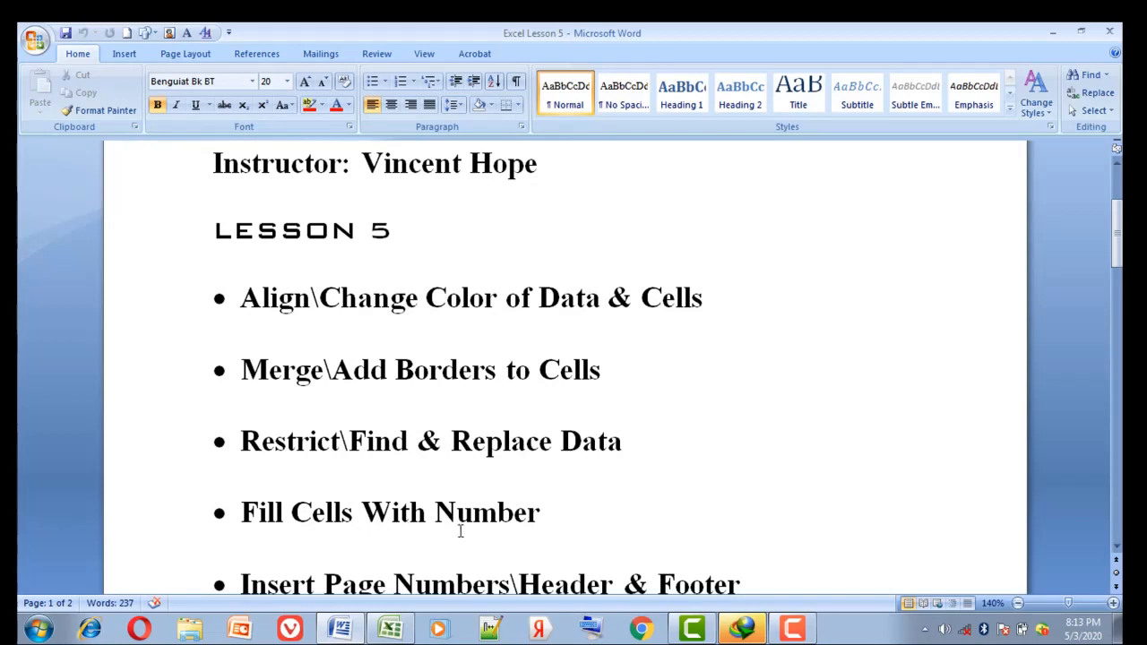
click(390, 628)
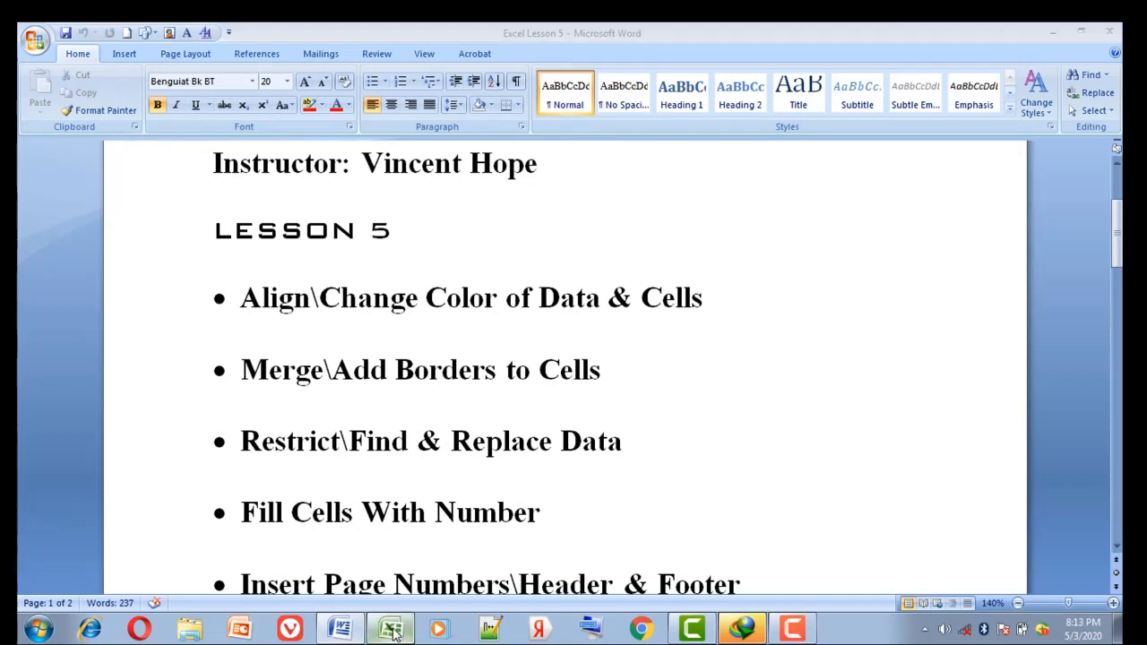
Enter the numbers 1, 2, 3 and 4 down cells A9 to A12
click(93, 431)
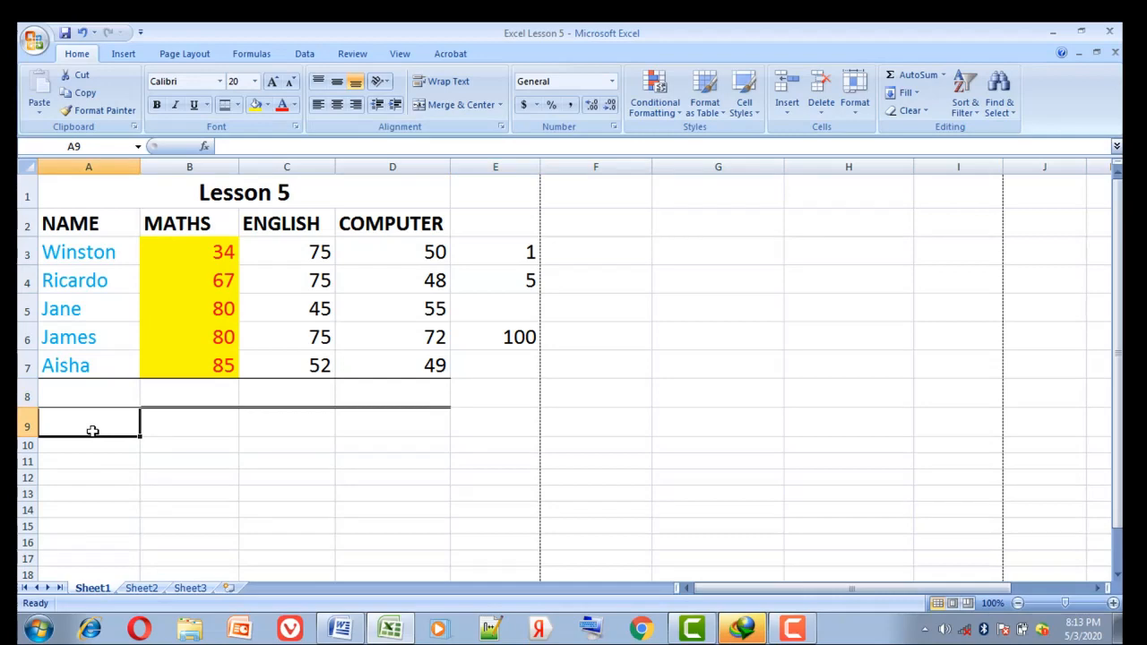
text(1)
key(Return)
text(2)
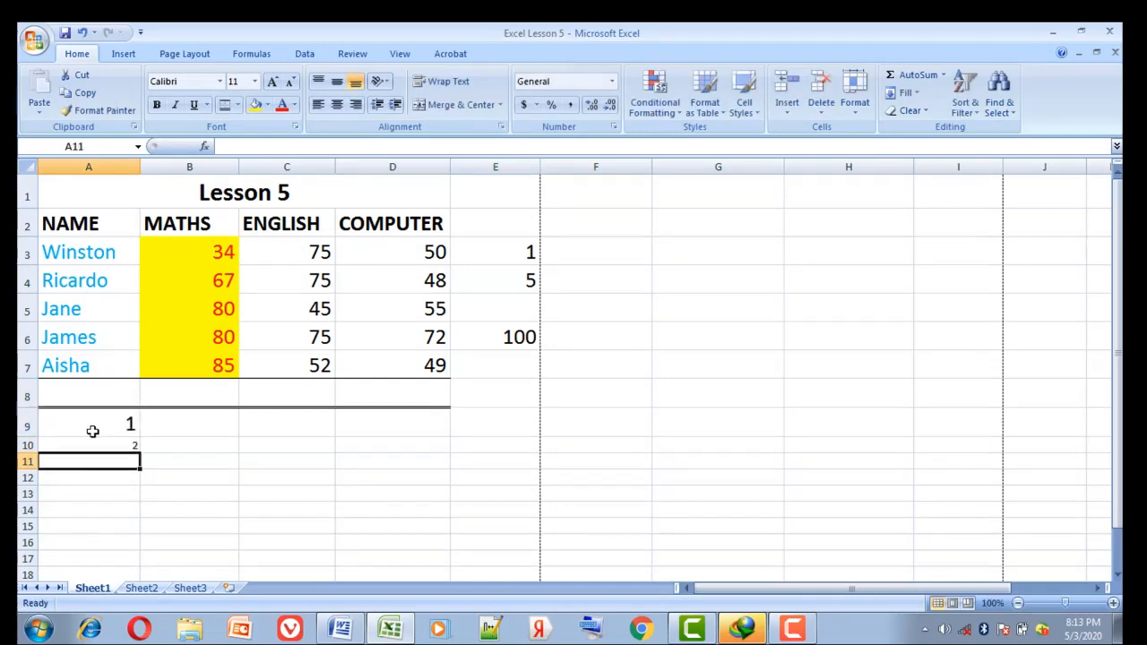
text(3)
key(Return)
text(4)
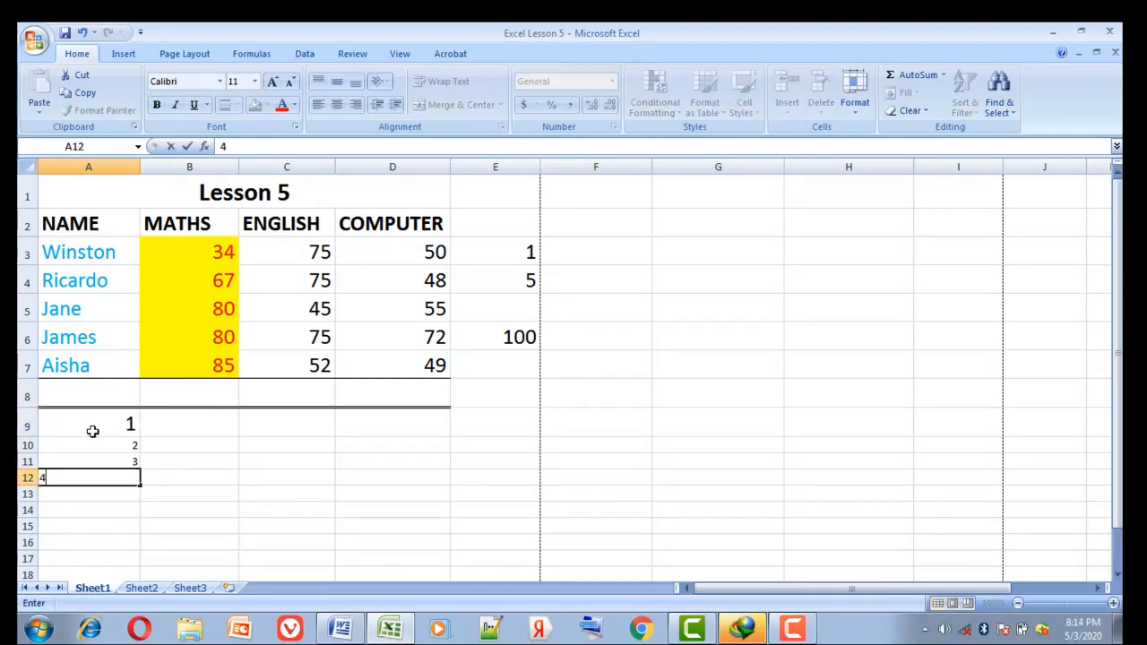
key(Return)
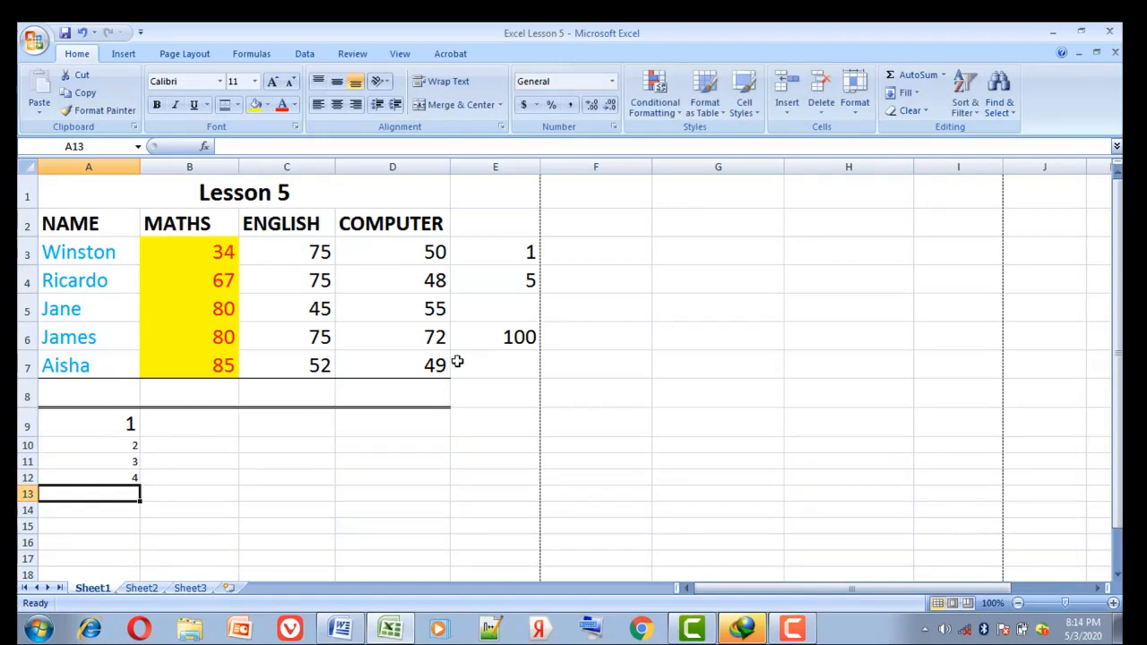
Enter 1 and 2 in cells F2 and F3 and fill the number series down to F9
click(599, 221)
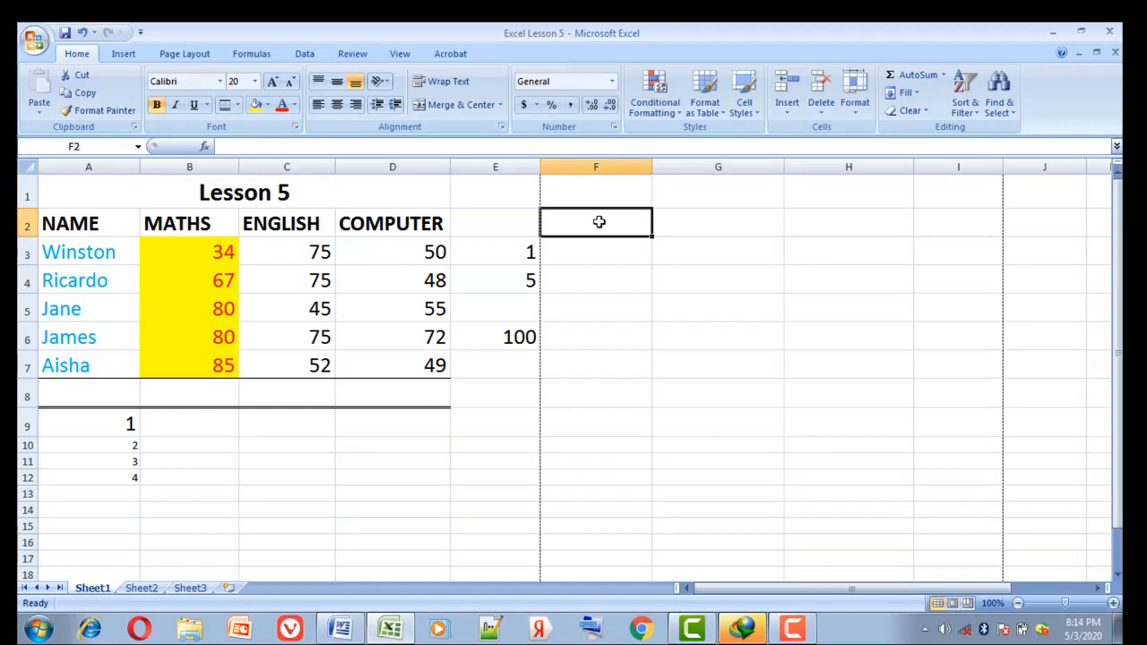
text(1)
key(Return)
text(2)
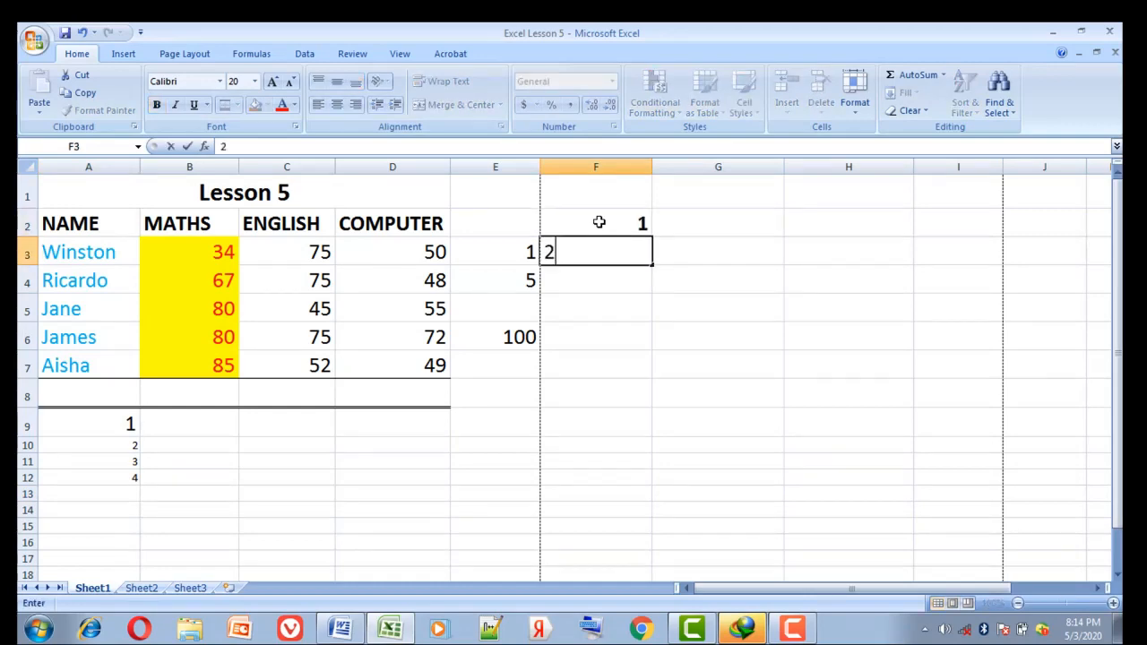
key(Return)
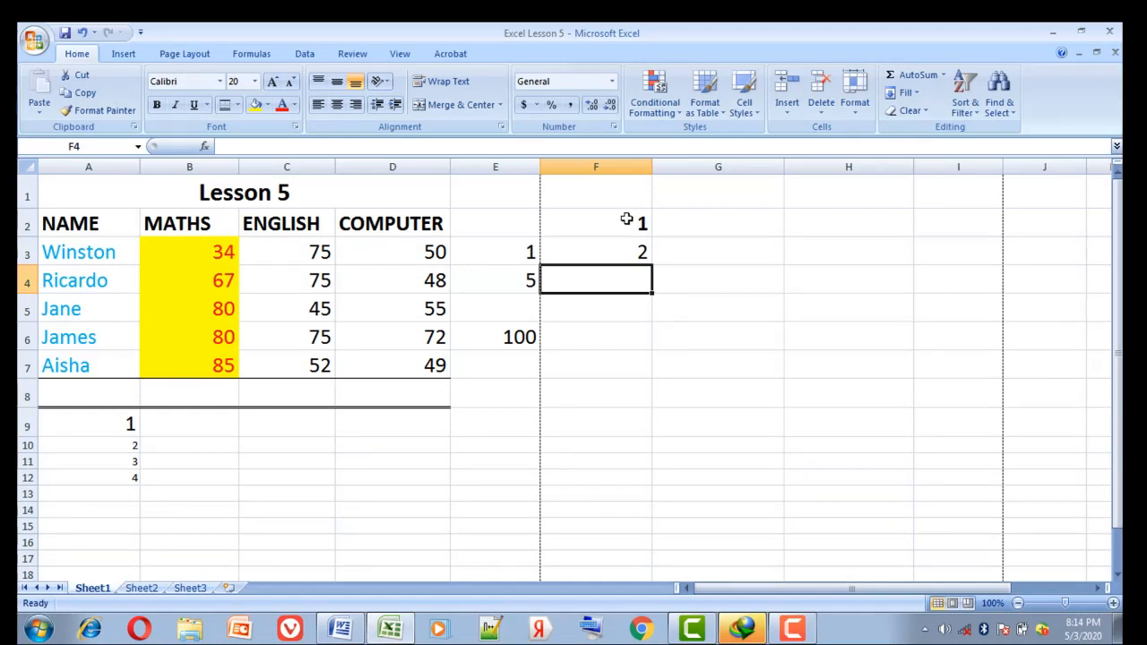
drag(626, 219, 639, 248)
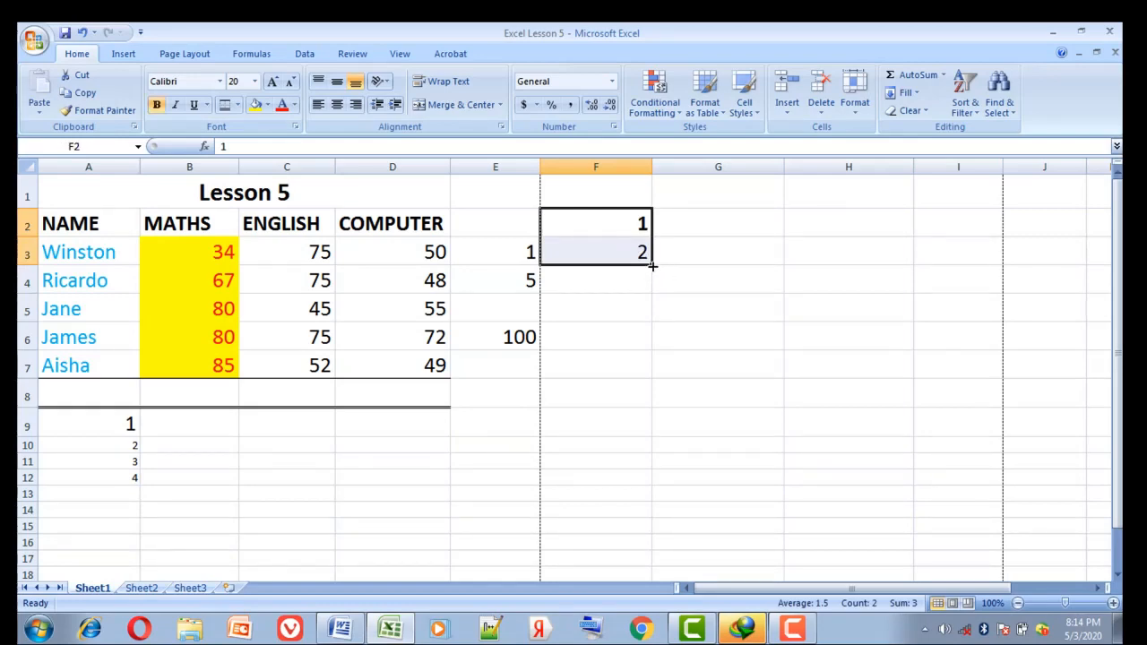
drag(652, 266, 660, 431)
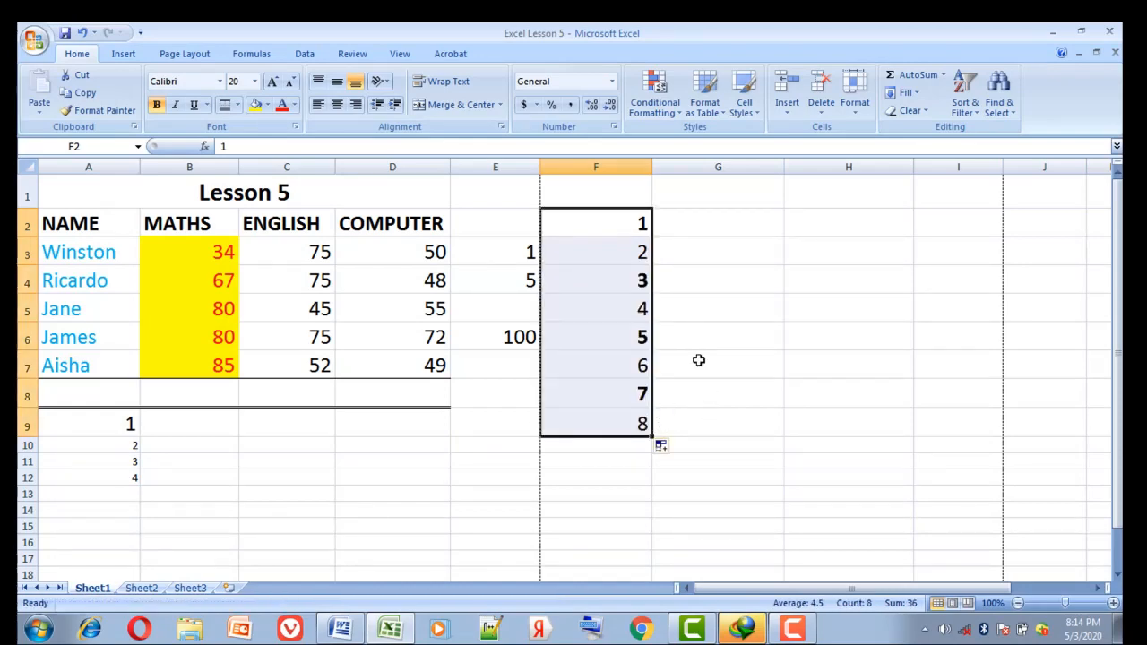
Enter 2 and 4 in cells G2 and G3 and extend the series down to G9
click(739, 218)
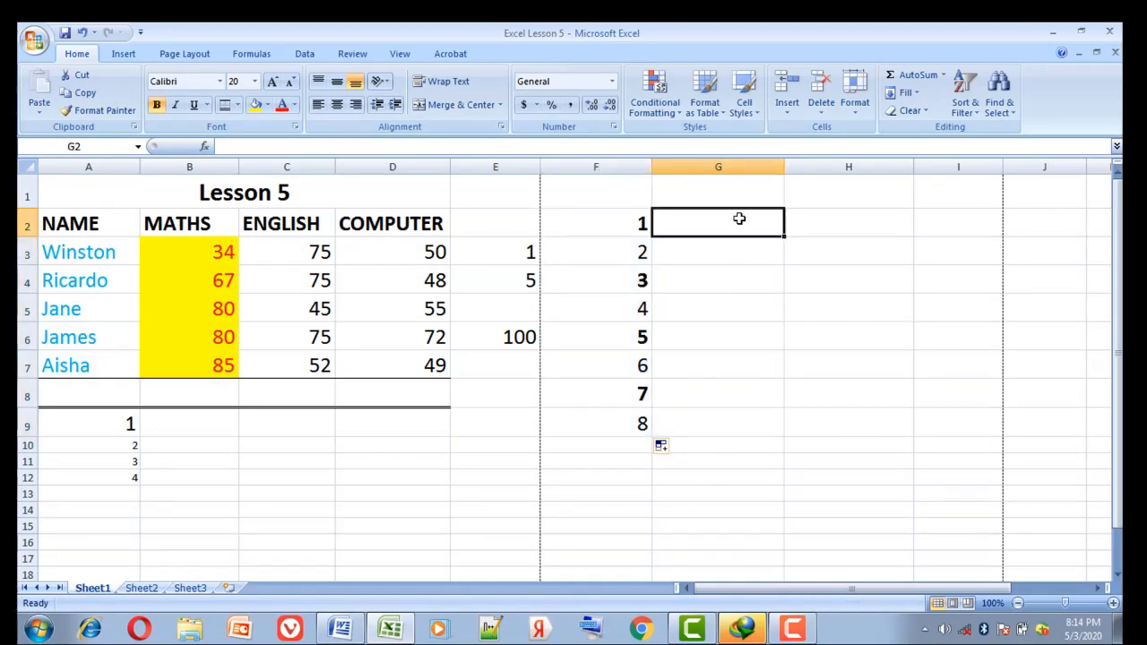
text(2)
key(Return)
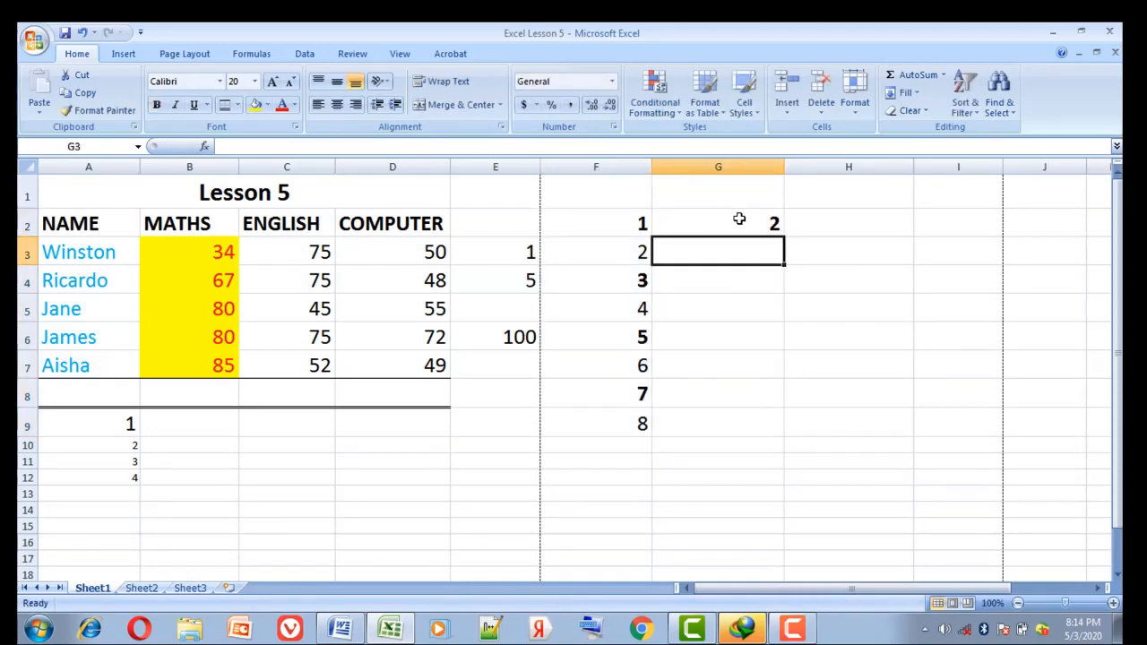
text(4)
key(Return)
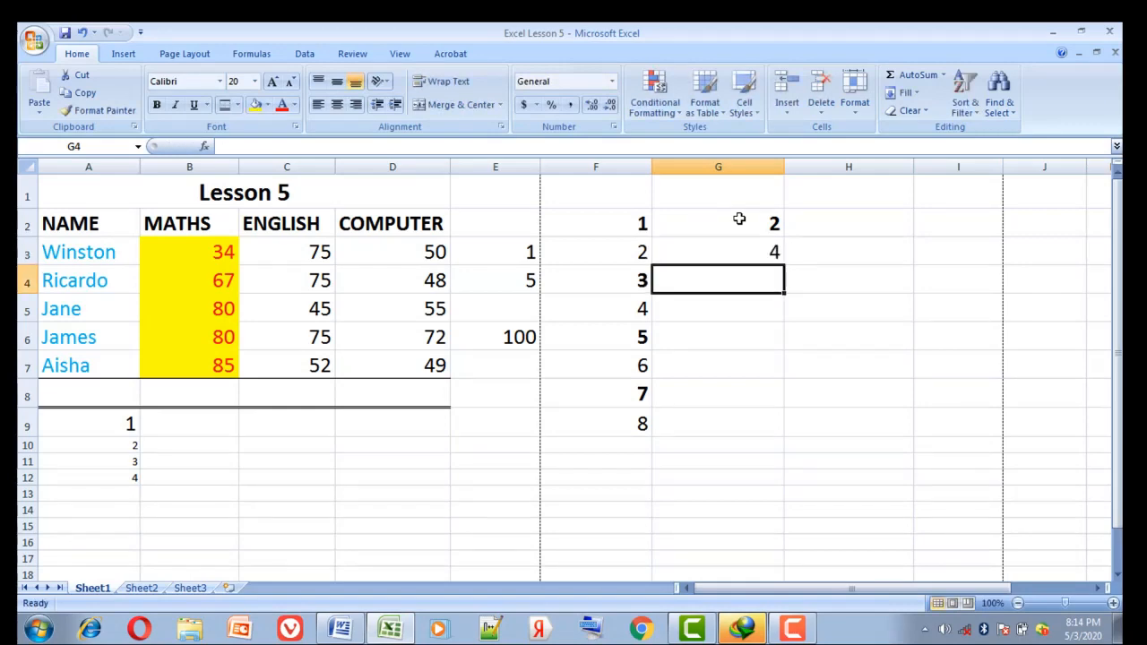
drag(758, 224, 785, 434)
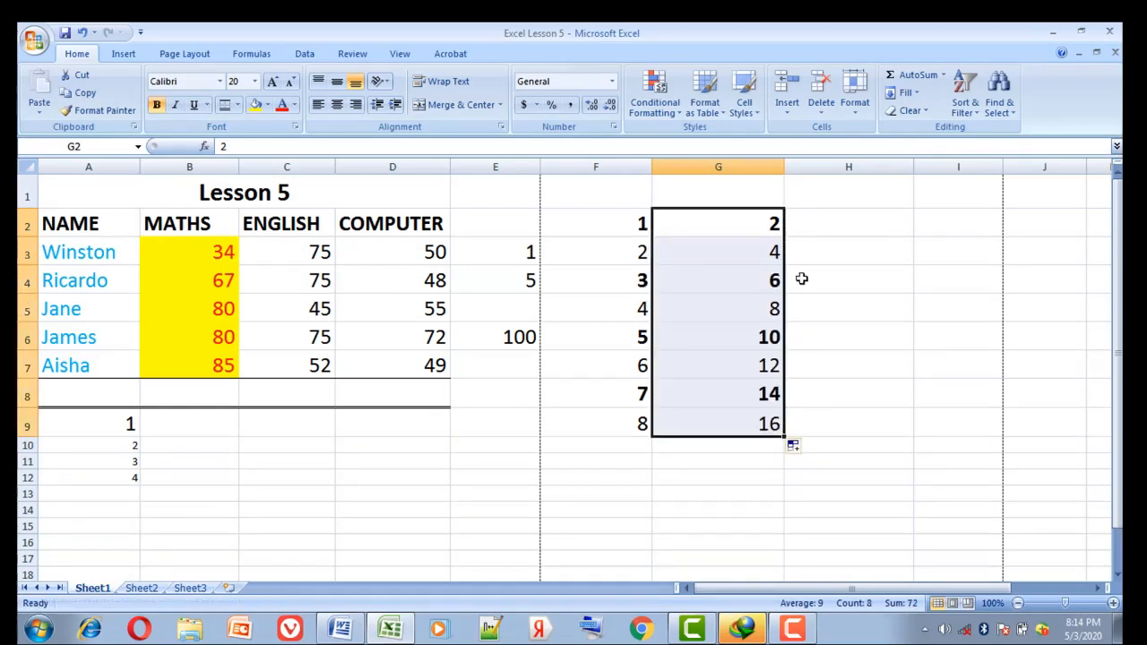
Enter 5 and 10 in cells H2 and H3 and continue the series through H9
click(863, 218)
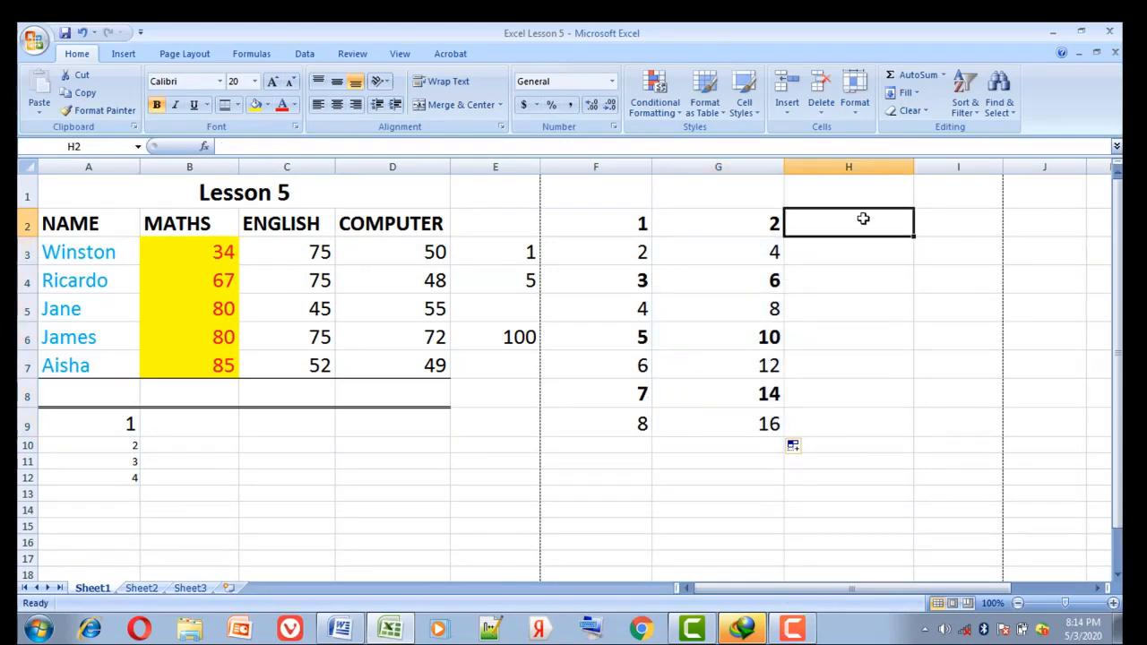
text(5)
key(Return)
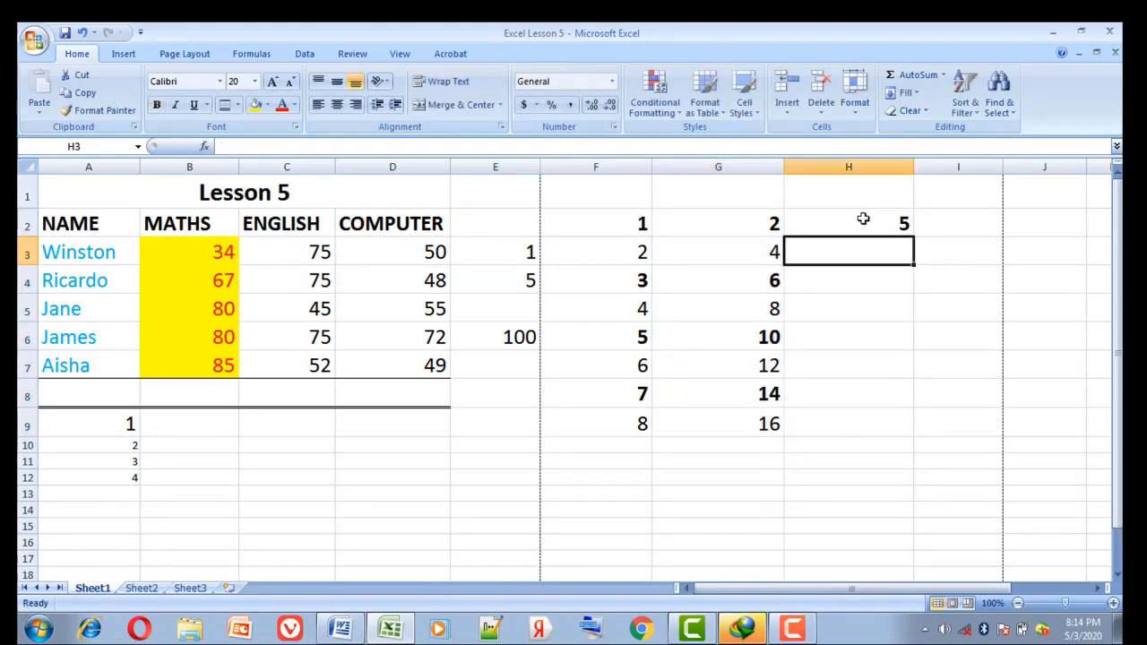
text(10)
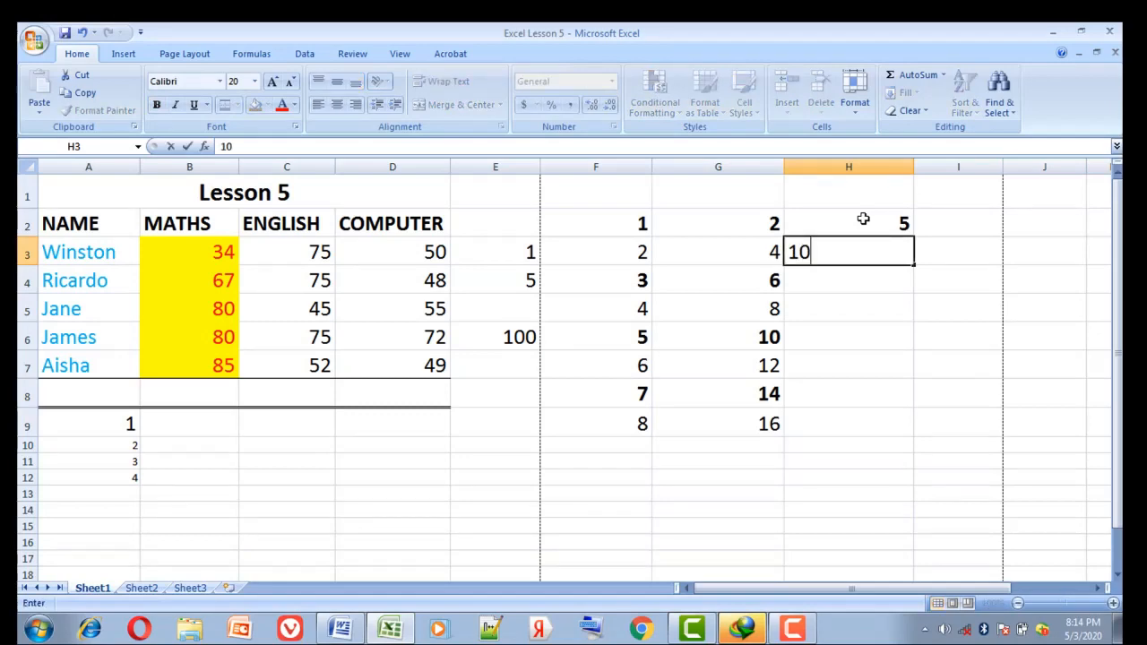
key(Return)
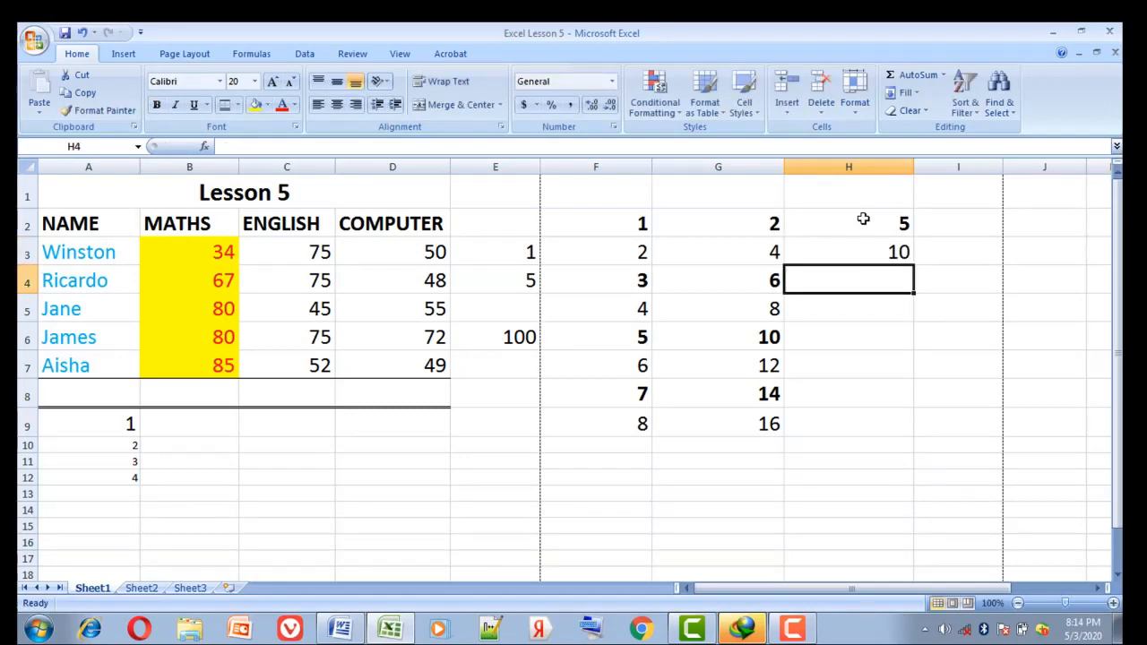
drag(865, 221, 925, 423)
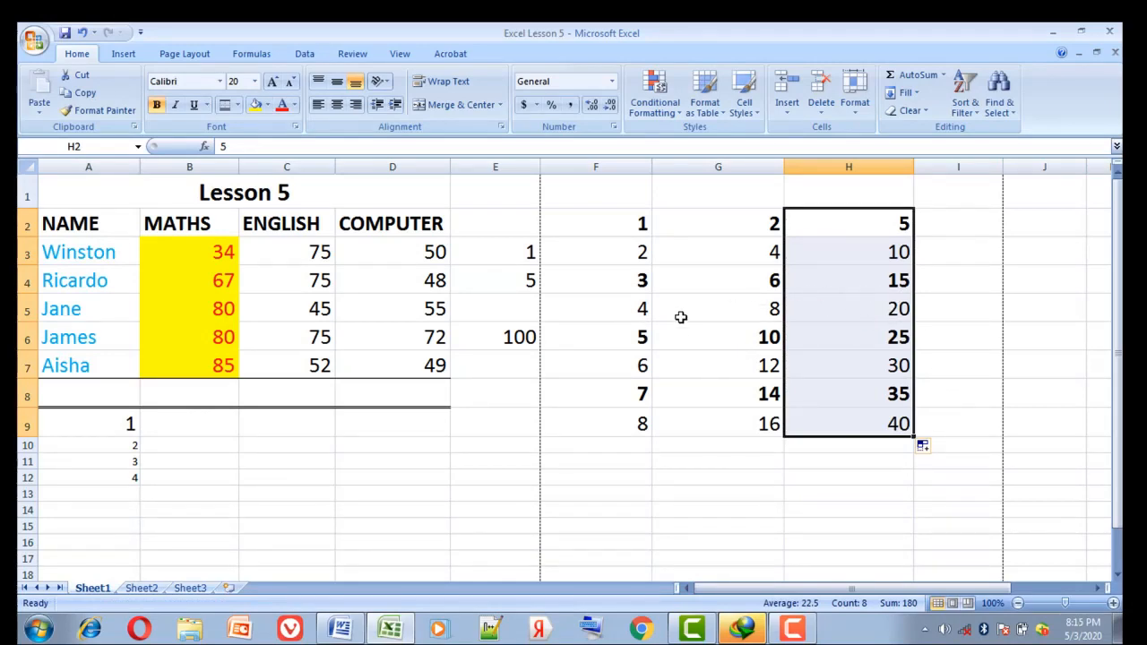
Switch to Word to review the Insert Page Numbers and Header & Footer topic, and return to Excel
click(345, 626)
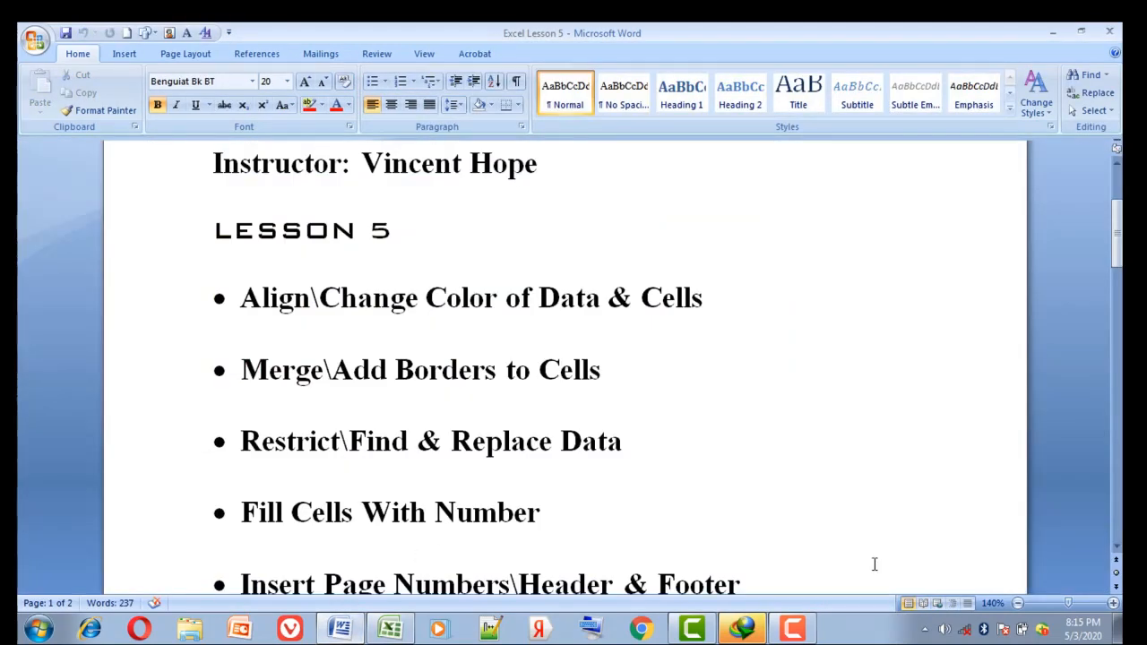
click(1117, 547)
click(1117, 546)
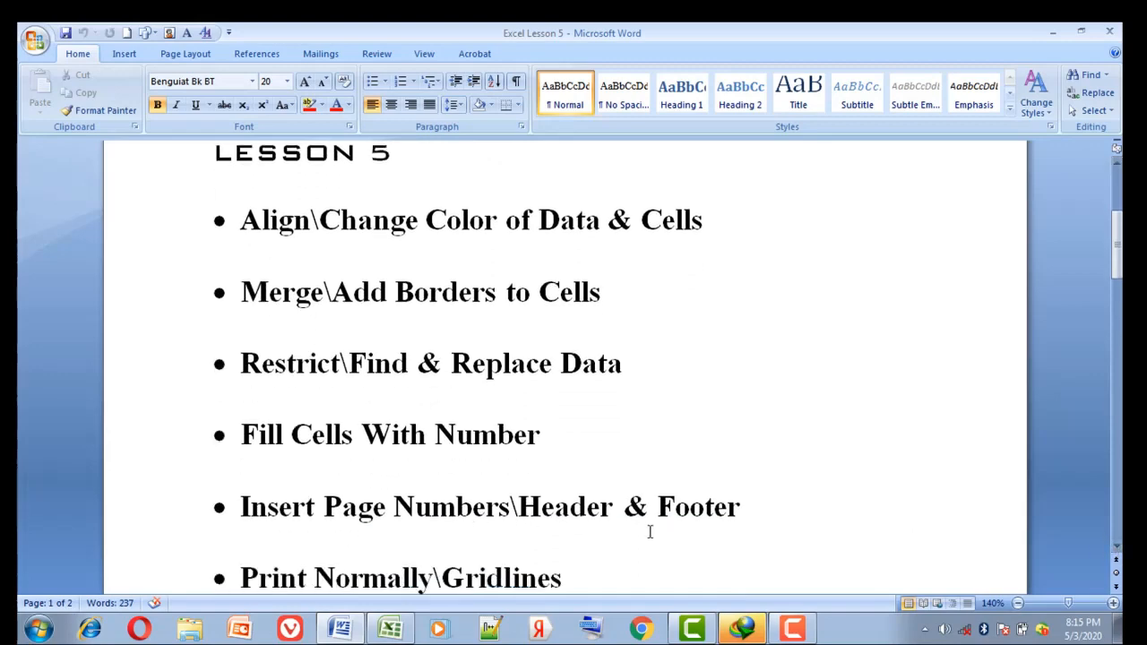
click(397, 631)
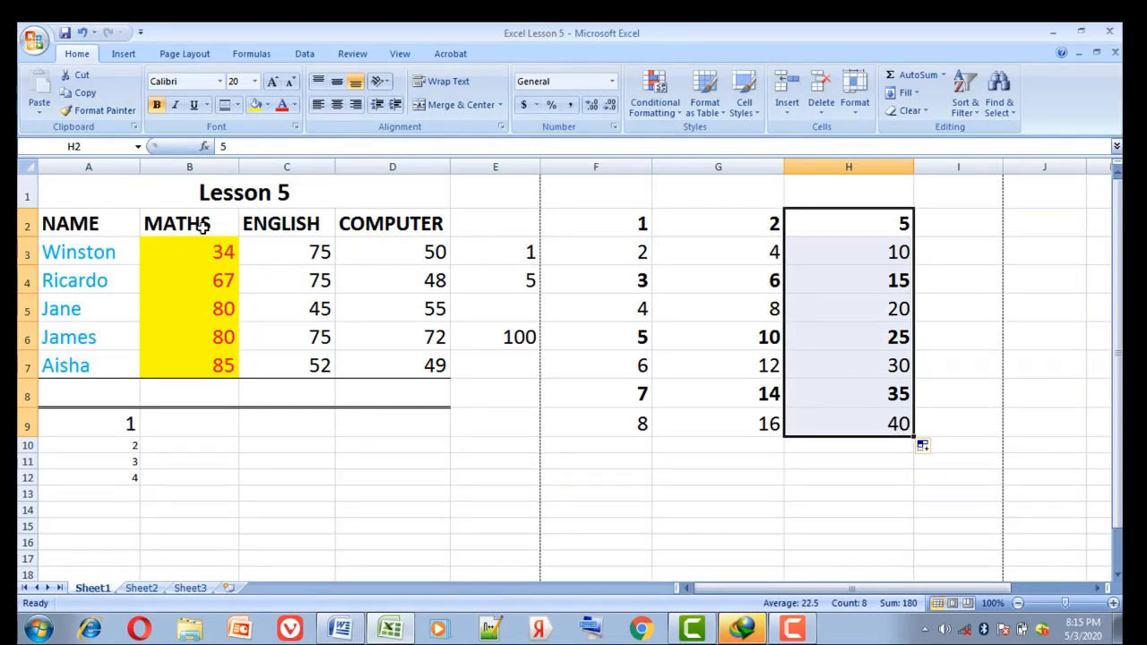
Open the print preview of the sheet to check its page layout, and close the preview
click(35, 41)
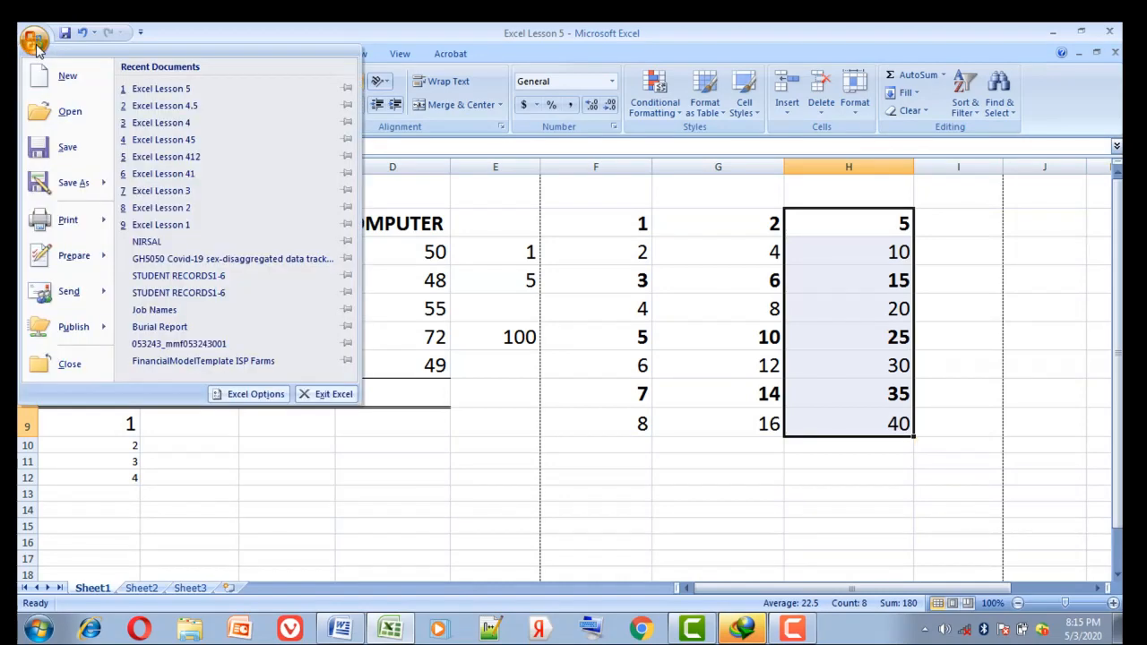
mouse_move(85, 222)
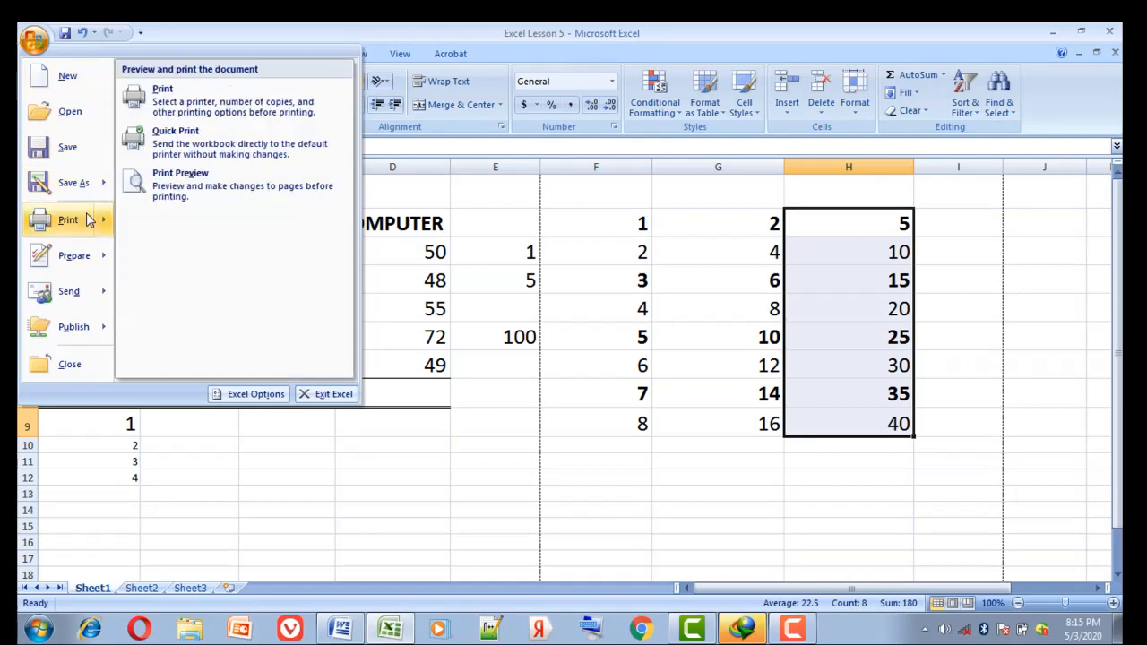
click(209, 176)
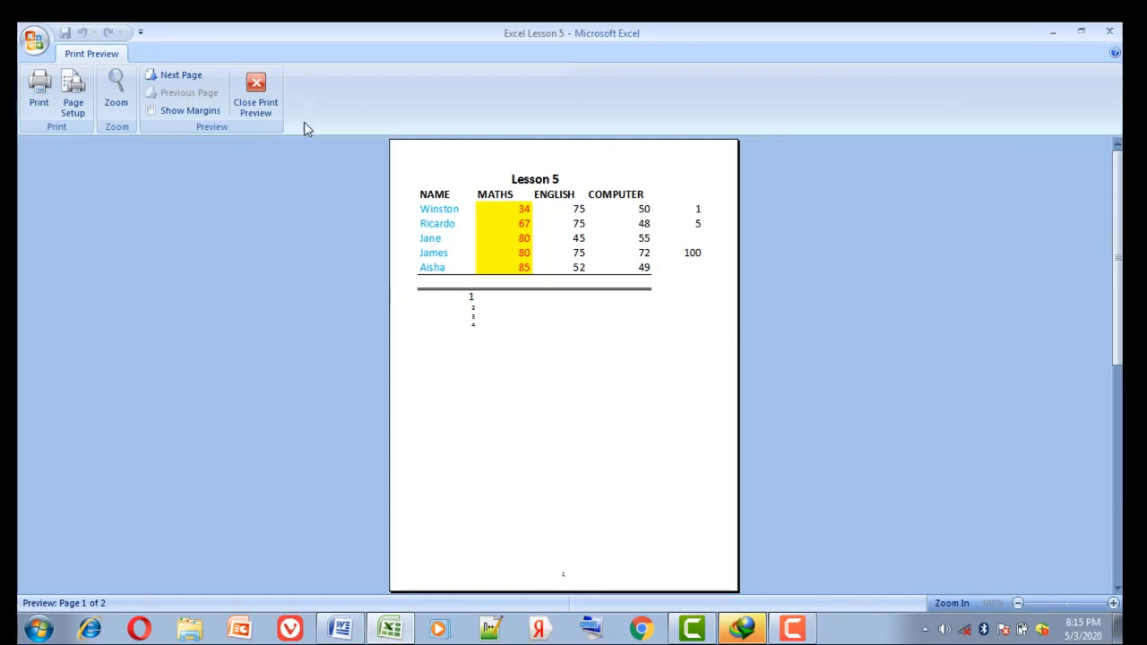
click(257, 94)
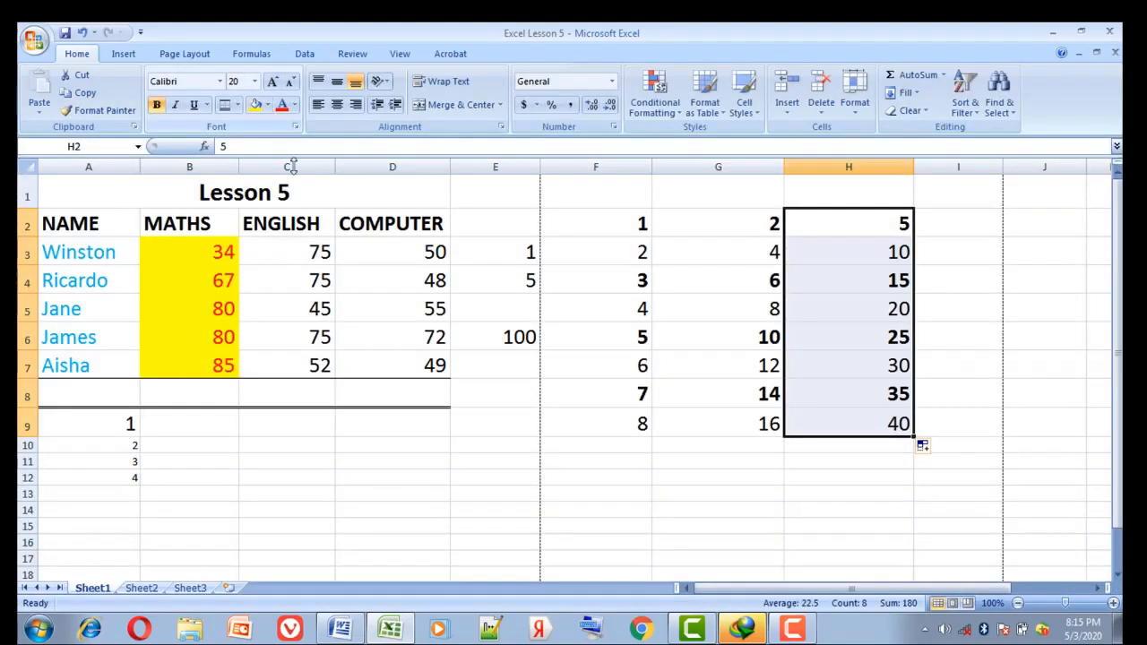
Insert a page header with the text Restricted in its center section
click(124, 55)
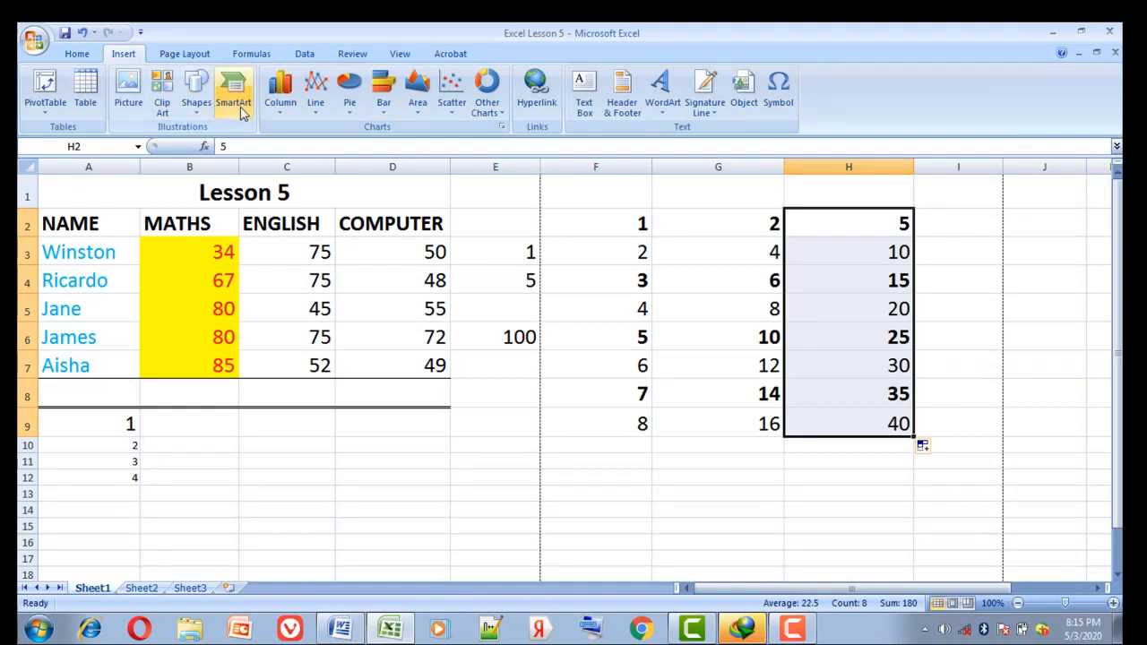
click(627, 120)
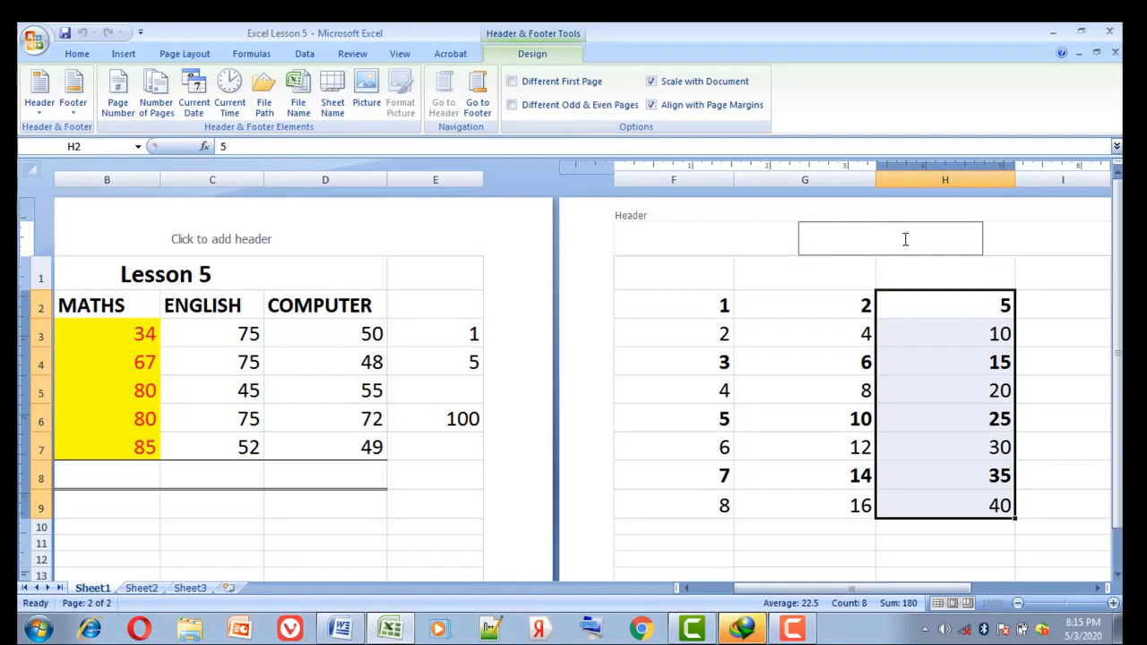
text(Restricted)
Go to the page footer and replace the page number code in its center section with the text Records
click(484, 119)
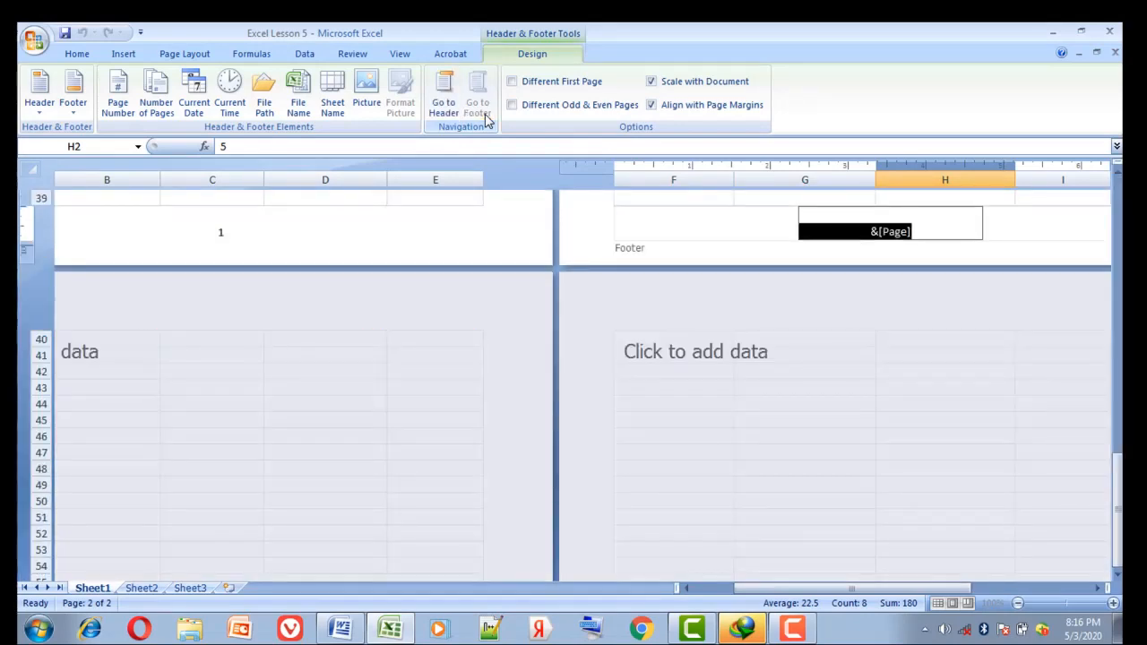
click(126, 107)
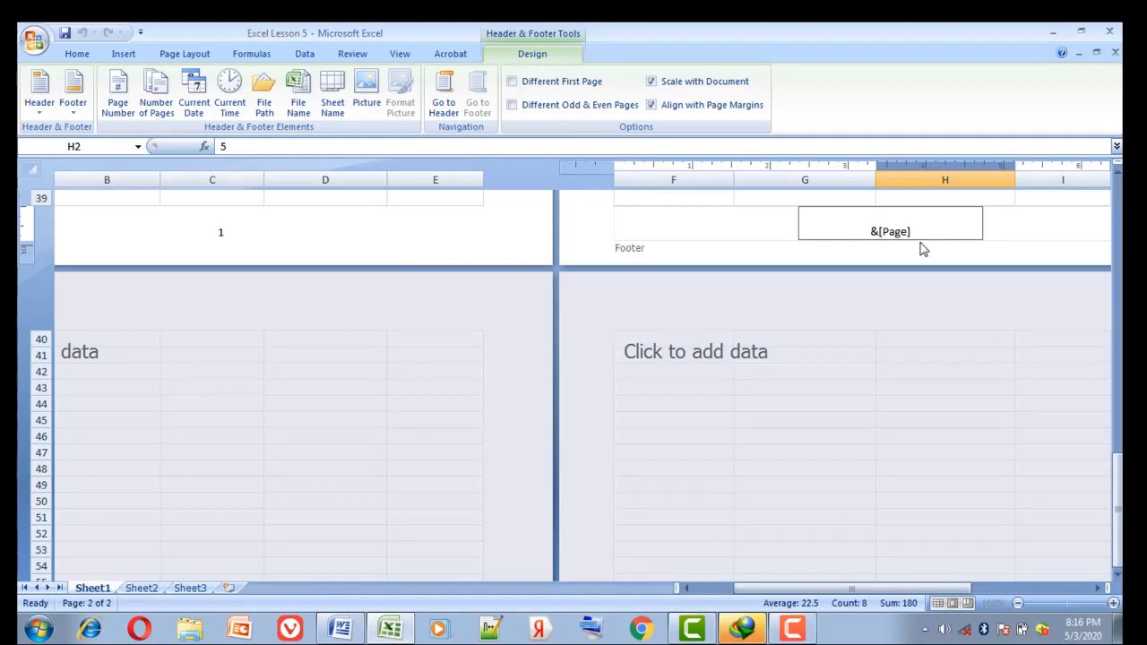
key(BackSpace)
key(BackSpace)
key(BackSpace)
key(BackSpace)
key(BackSpace)
key(BackSpace)
text(Records)
click(692, 226)
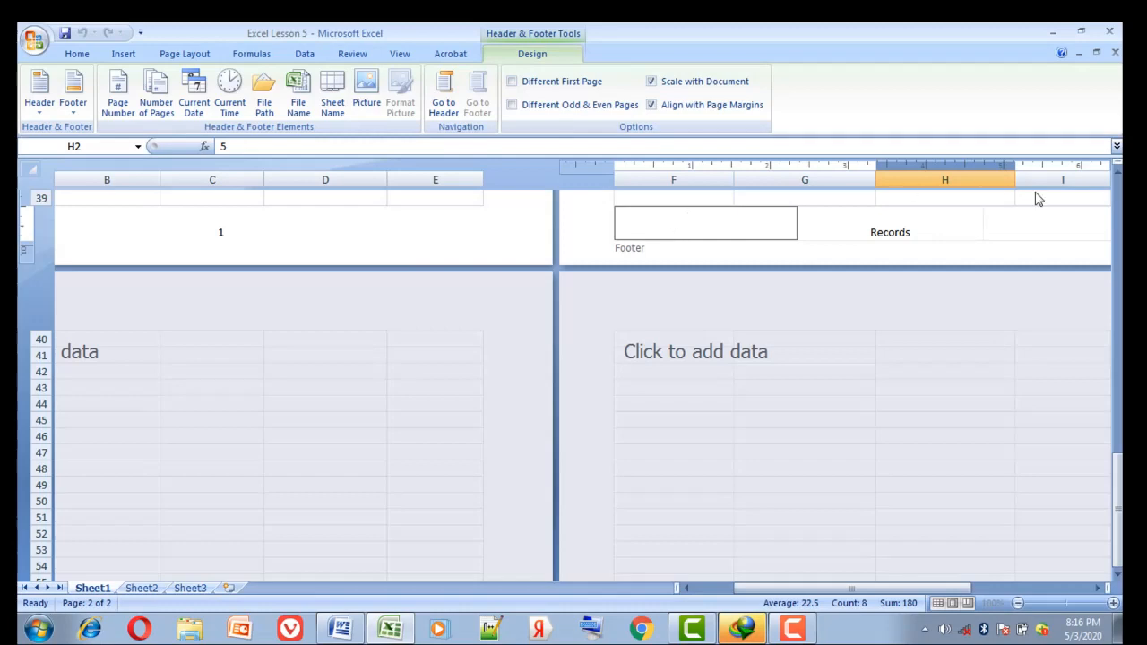
Check the header and footer on the sheet and in the print preview, zooming in on the footer, and close the preview
click(1118, 178)
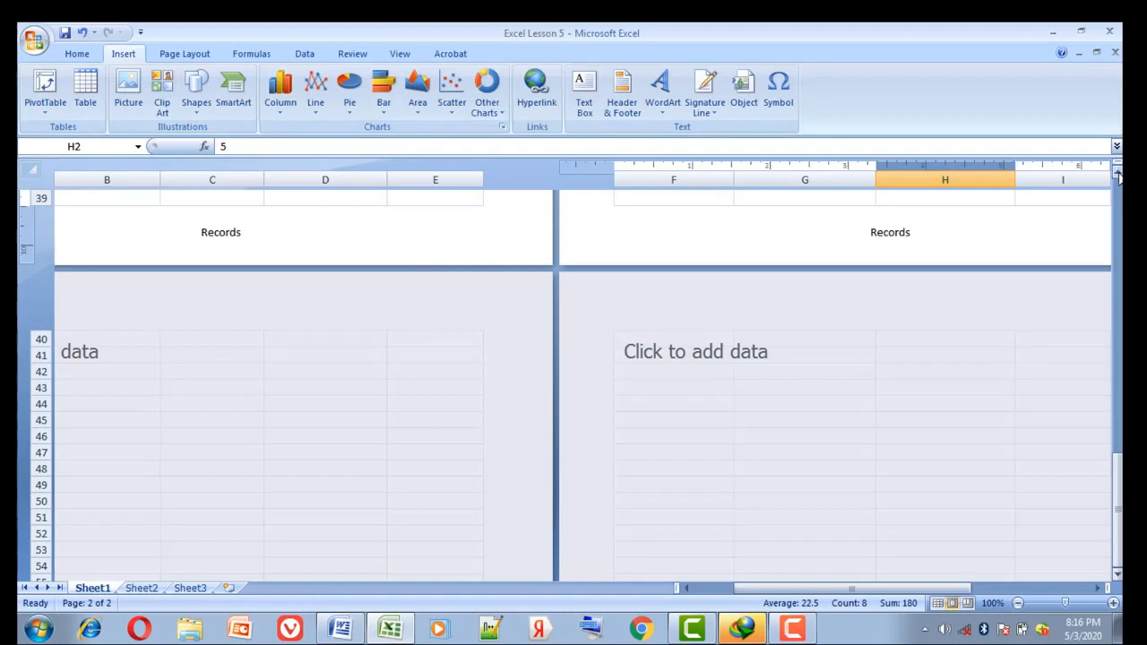
click(1118, 176)
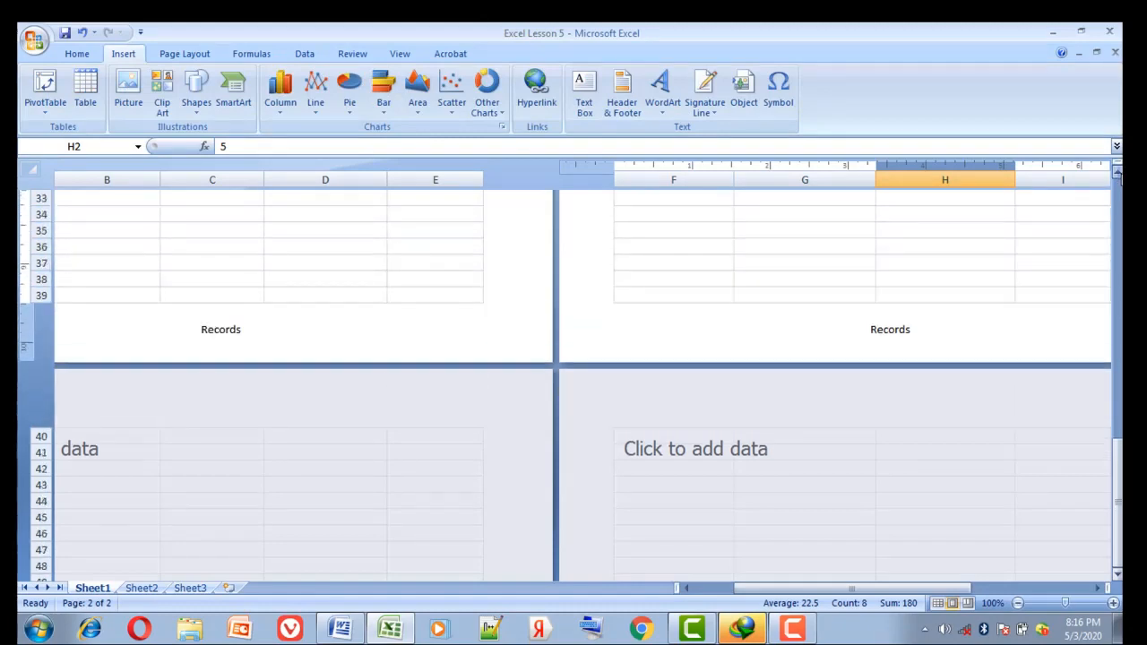
drag(1117, 177, 1118, 177)
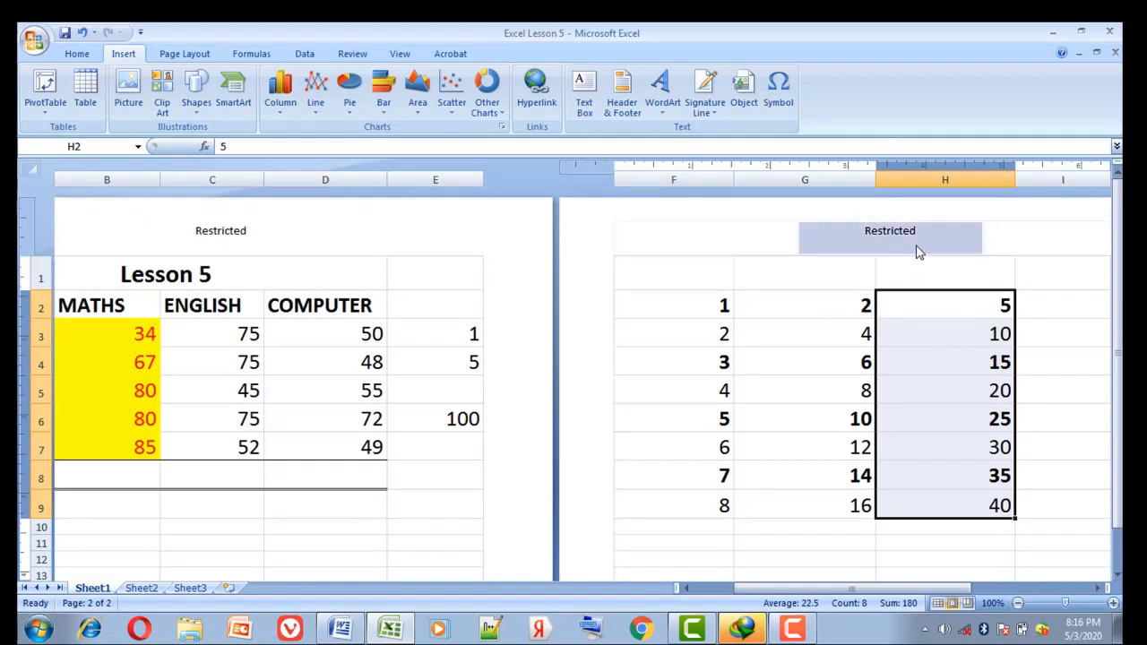
click(36, 43)
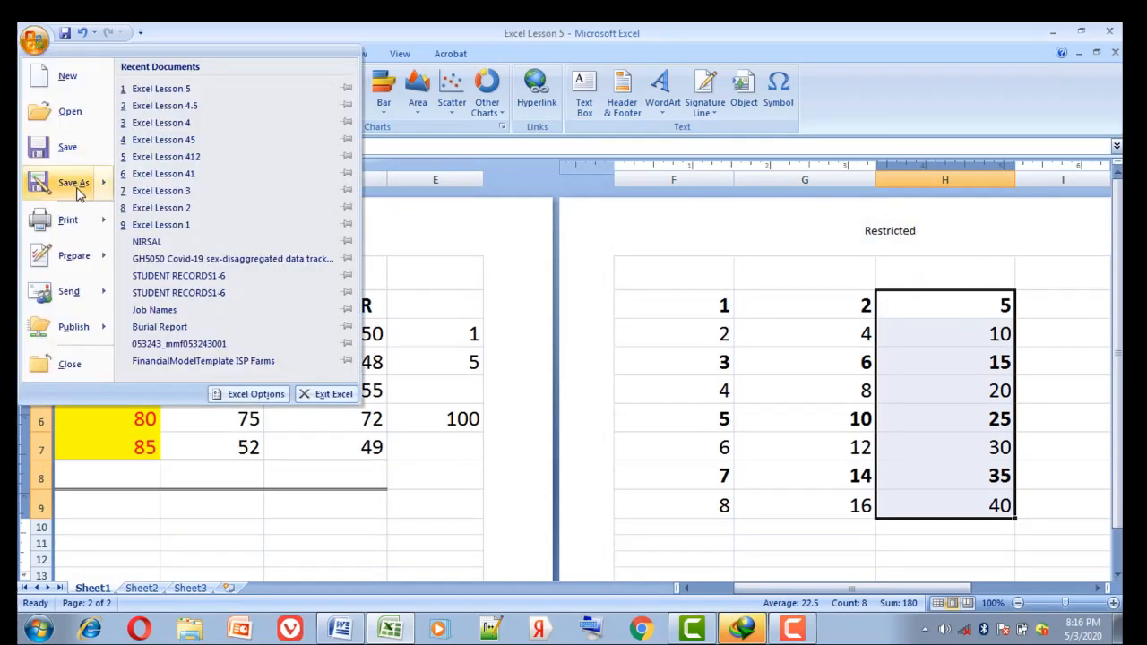
mouse_move(95, 226)
click(187, 197)
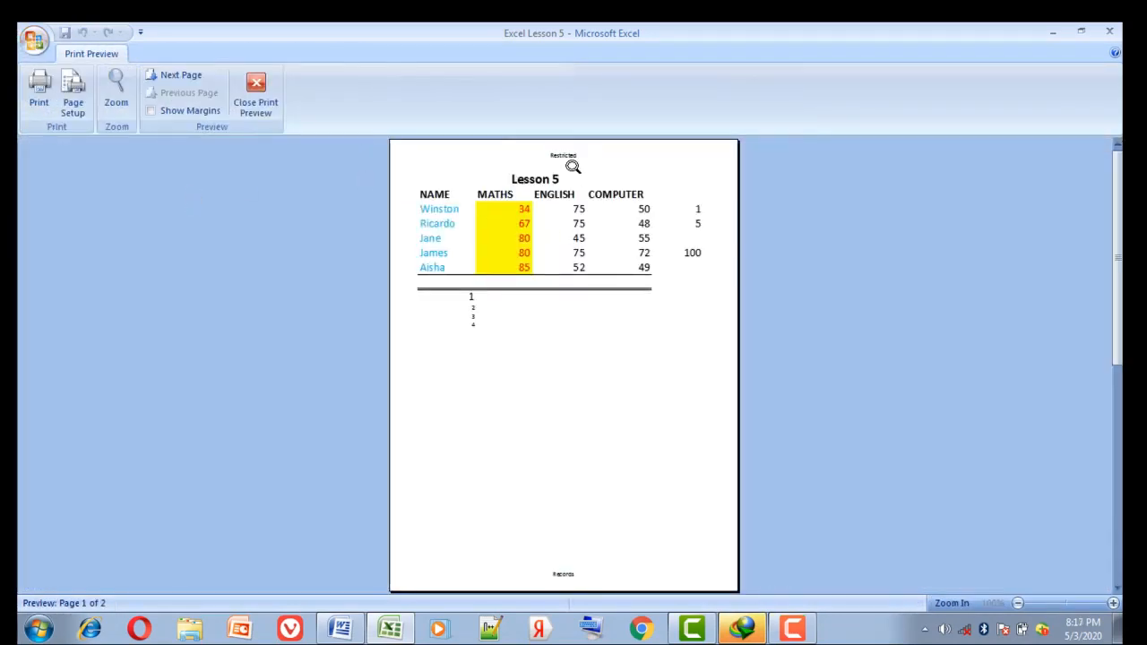
click(569, 575)
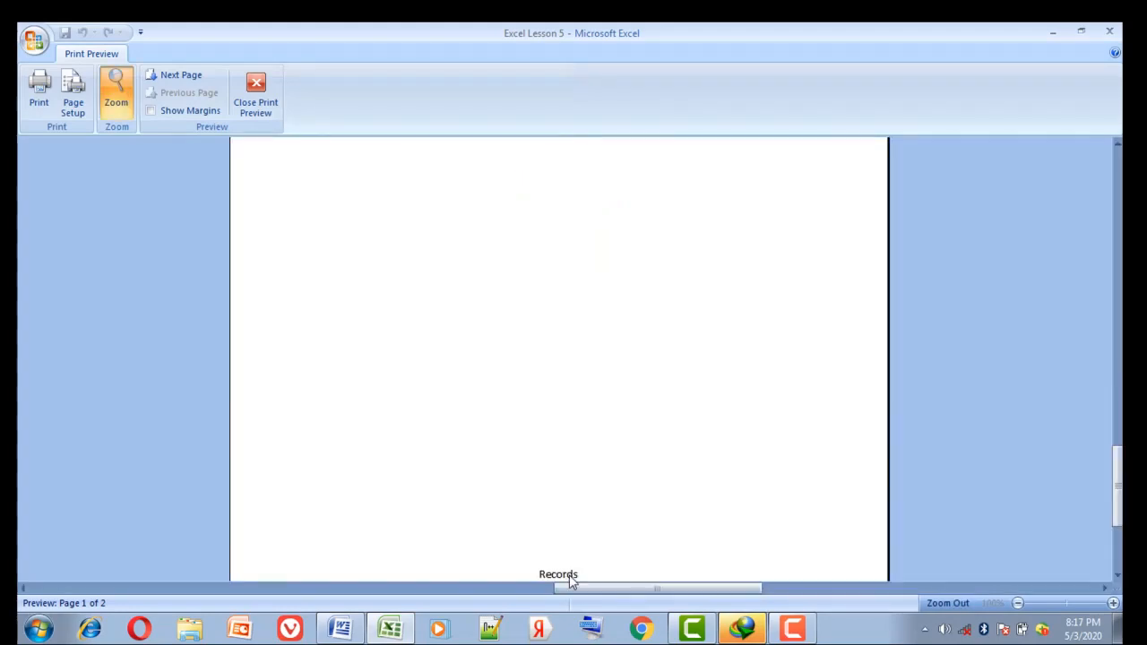
click(264, 103)
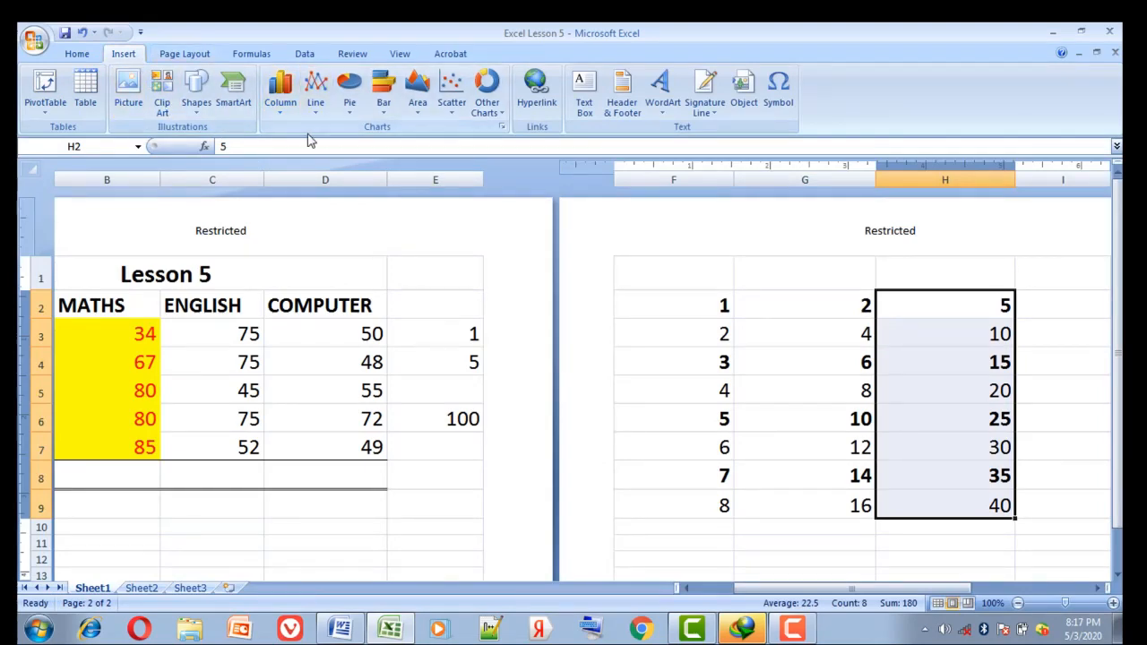
Replace the text Restricted in the center section of the page header with the page number code
click(632, 115)
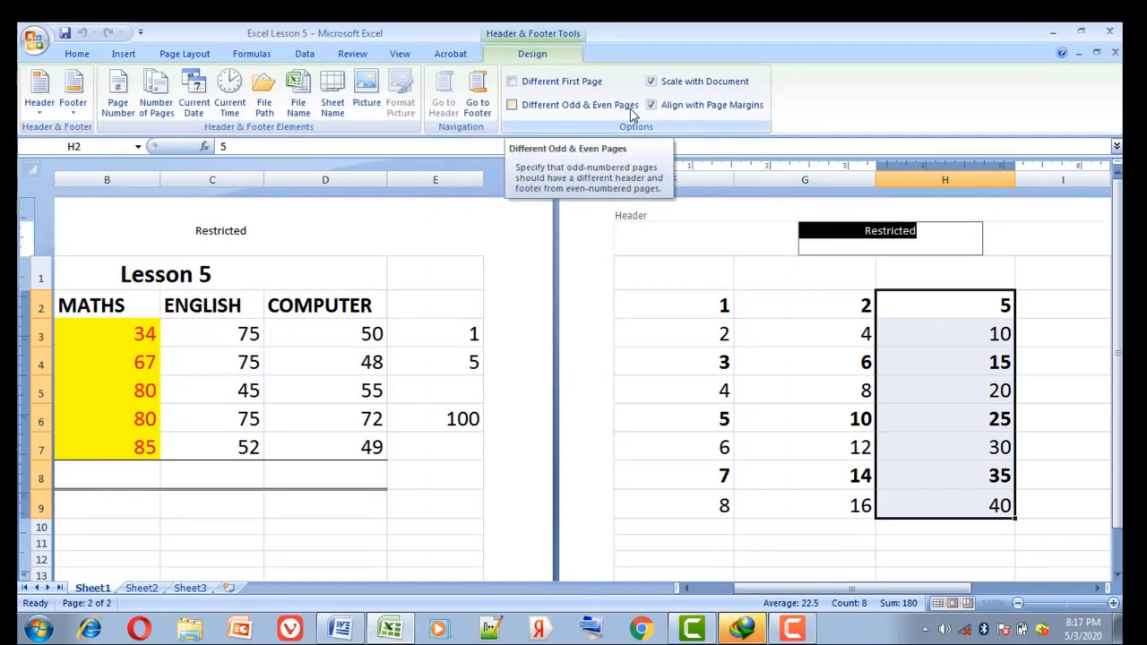
click(129, 117)
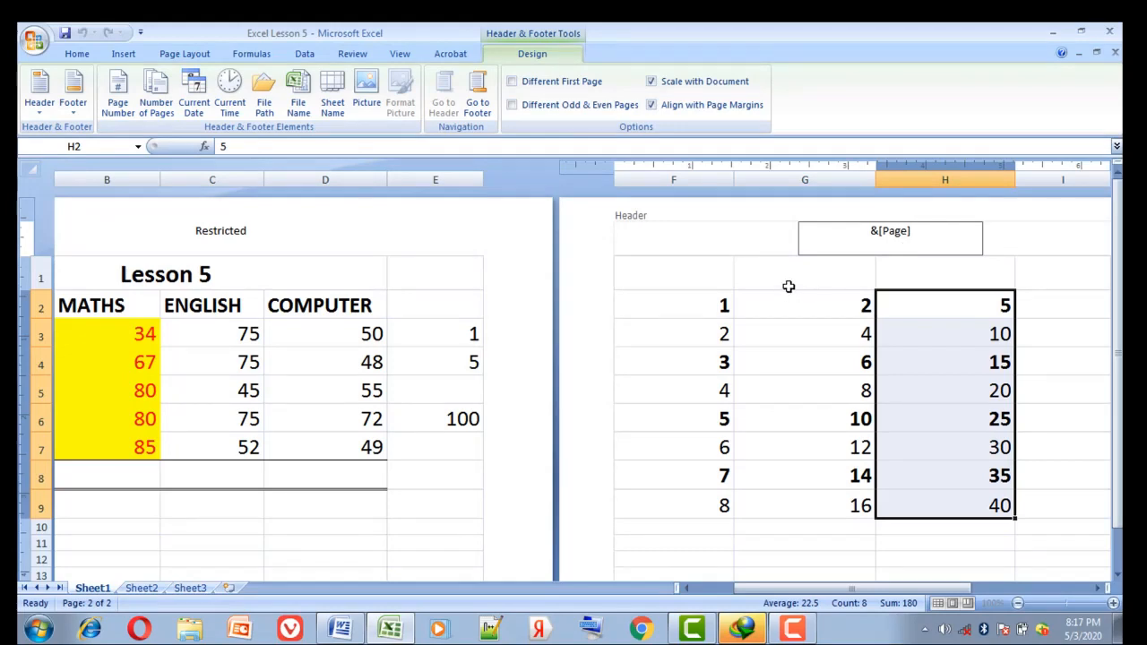
click(789, 286)
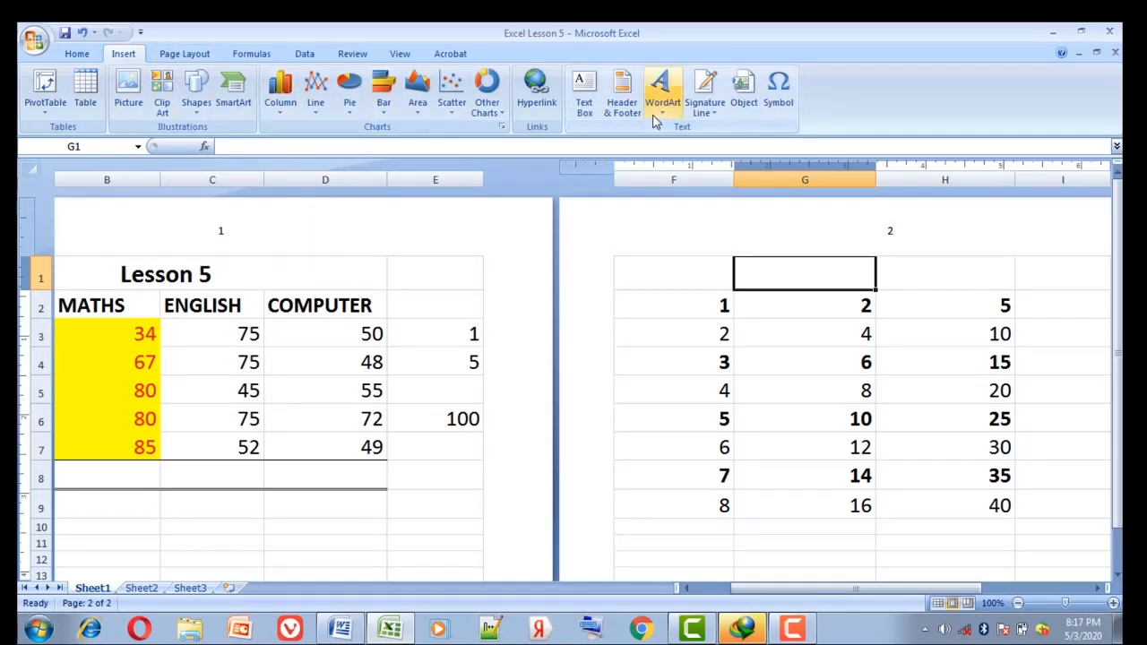
Go to the page footer and replace the text Records in its center section with the page number code
click(614, 112)
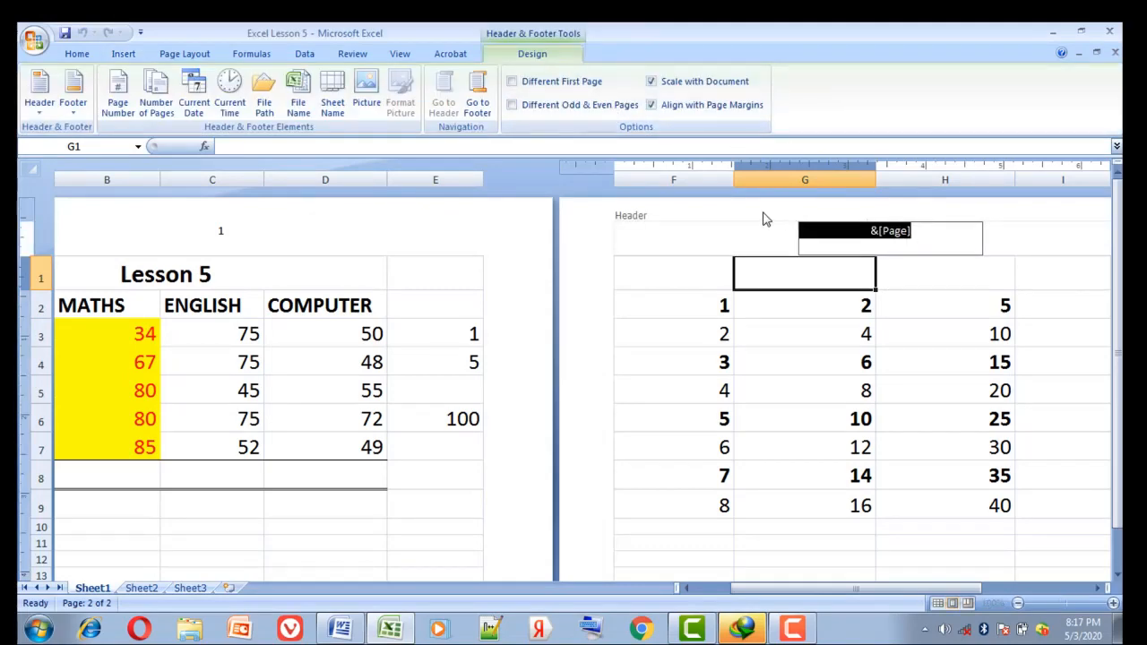
click(489, 111)
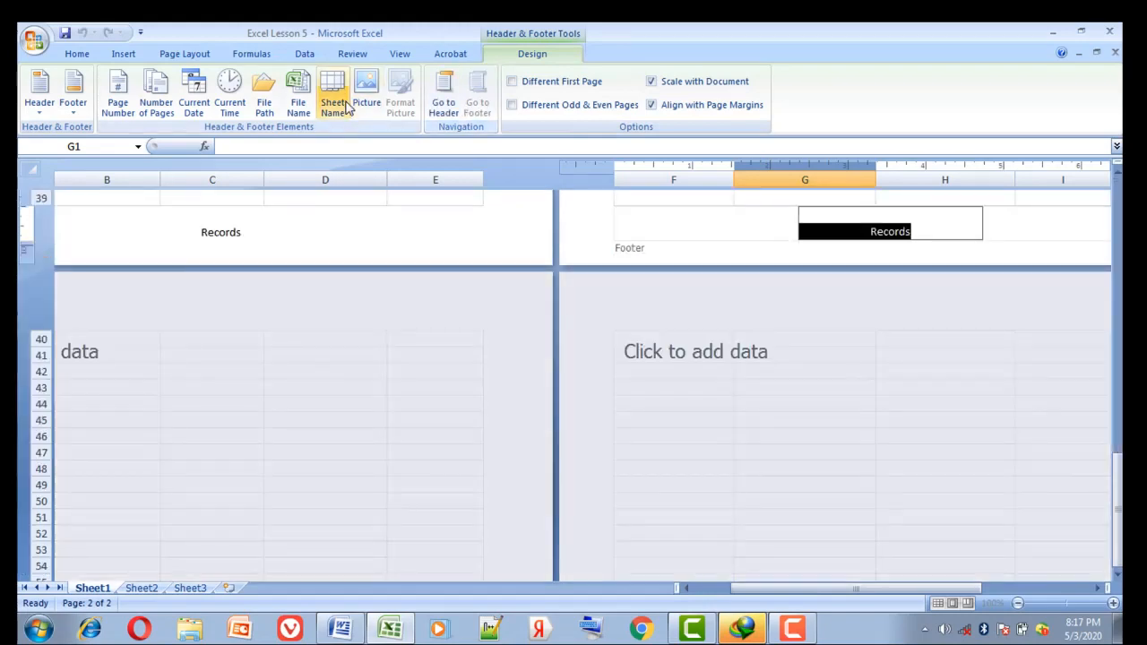
click(119, 101)
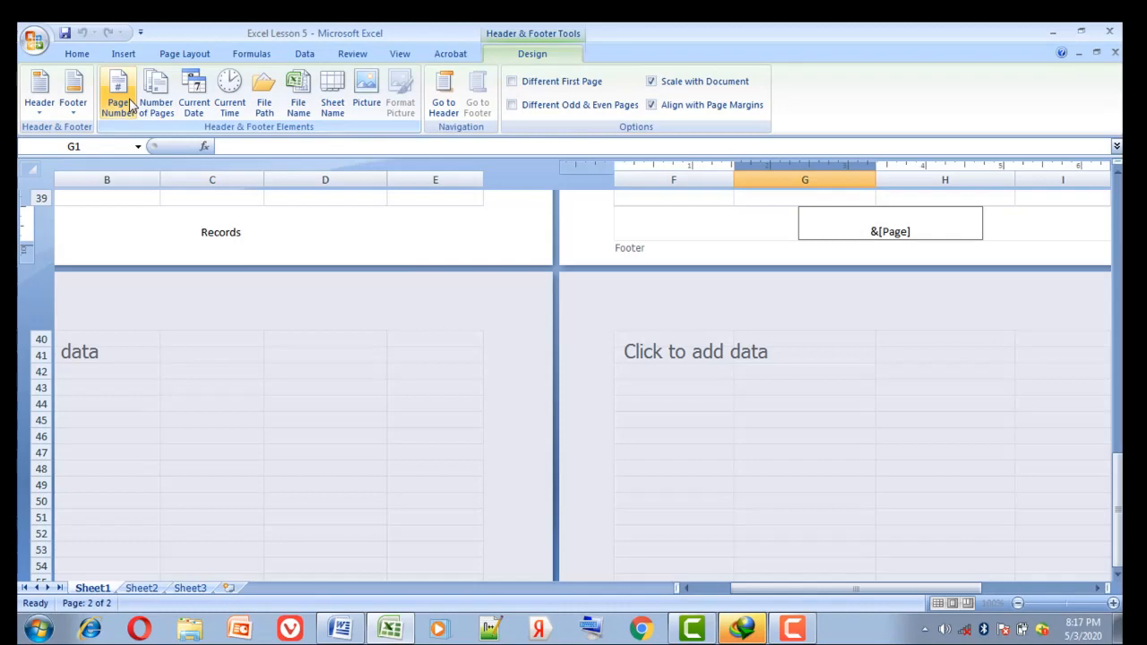
click(319, 202)
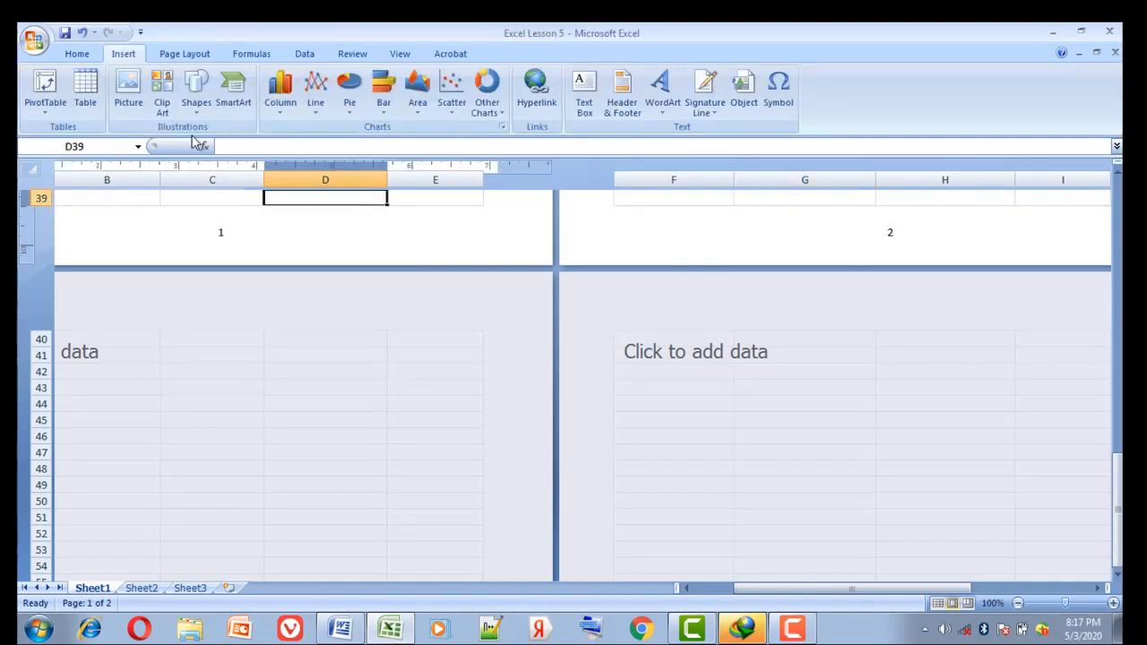
Check the page numbers in the header and footer in the print preview, at full page and zoomed in, and close the preview
click(35, 42)
mouse_move(95, 221)
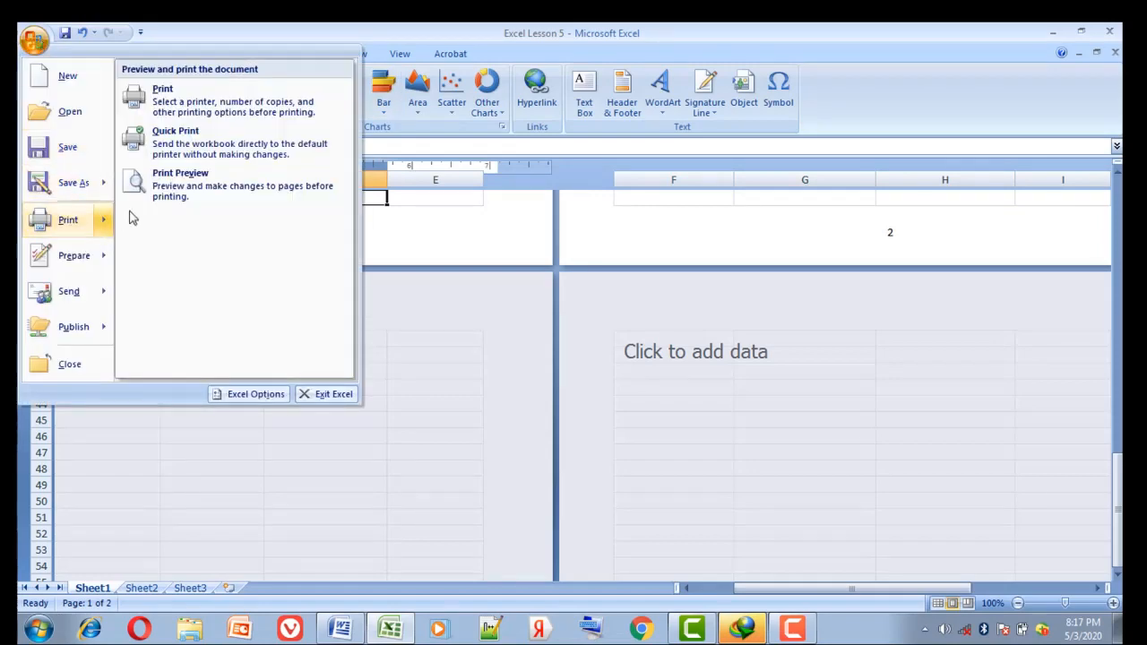
click(179, 190)
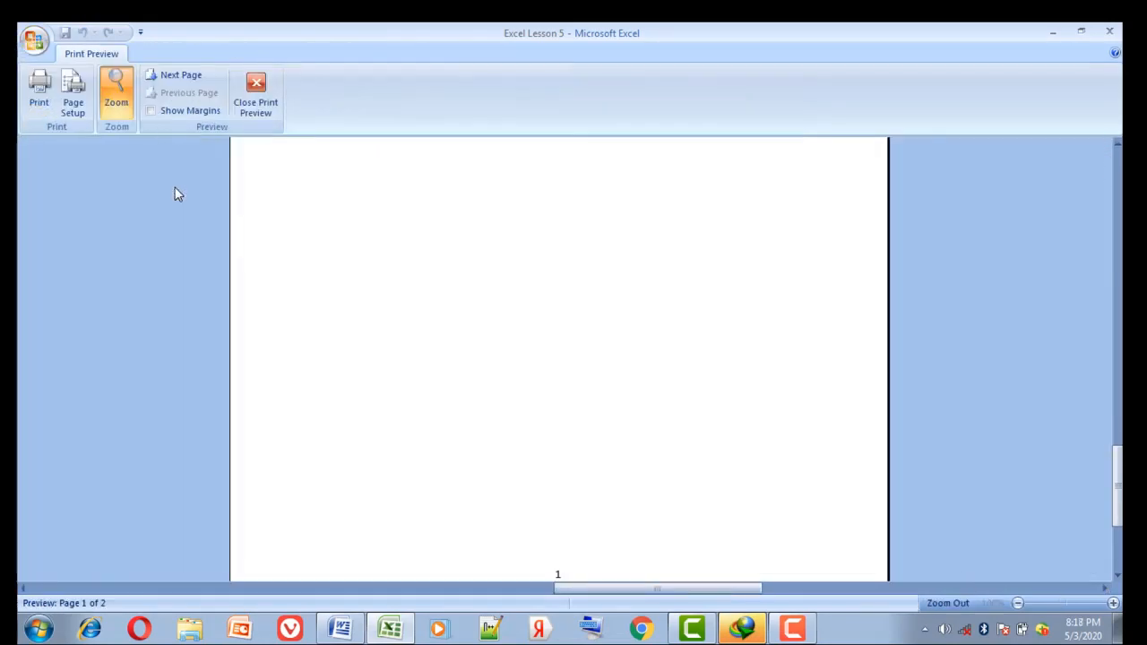
click(1118, 143)
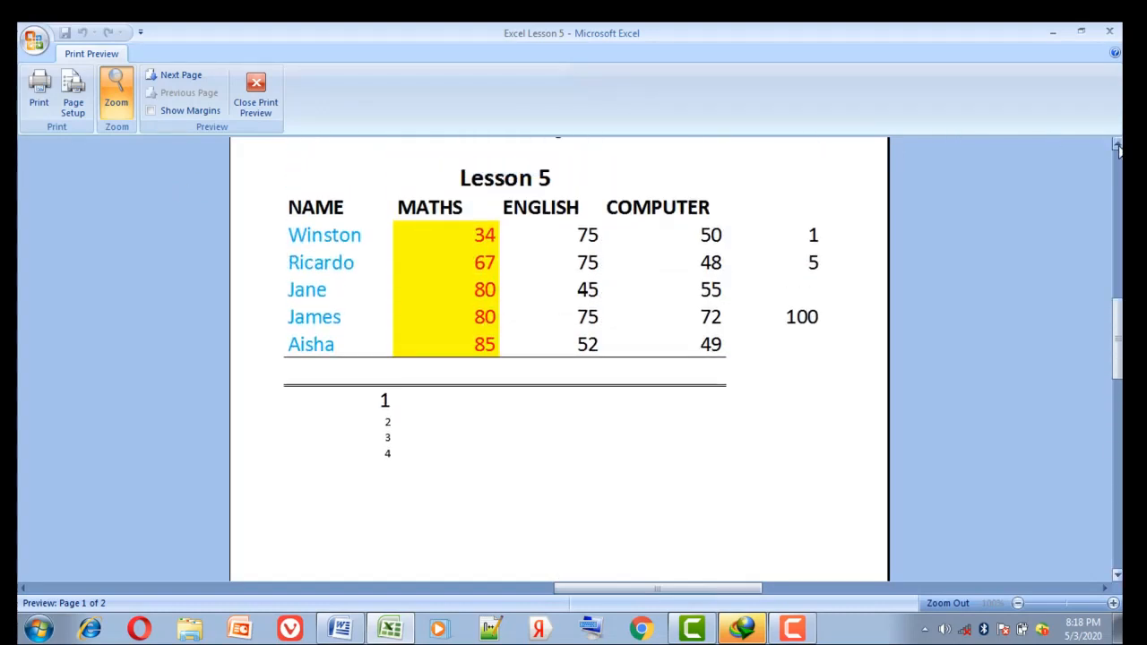
click(1117, 145)
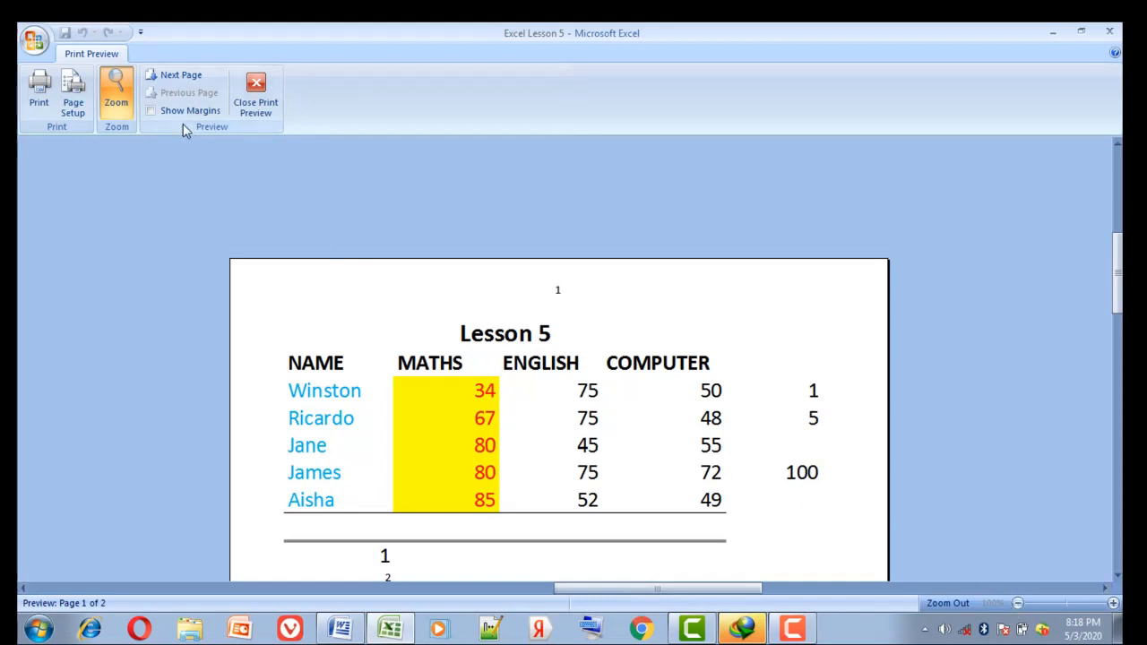
click(121, 99)
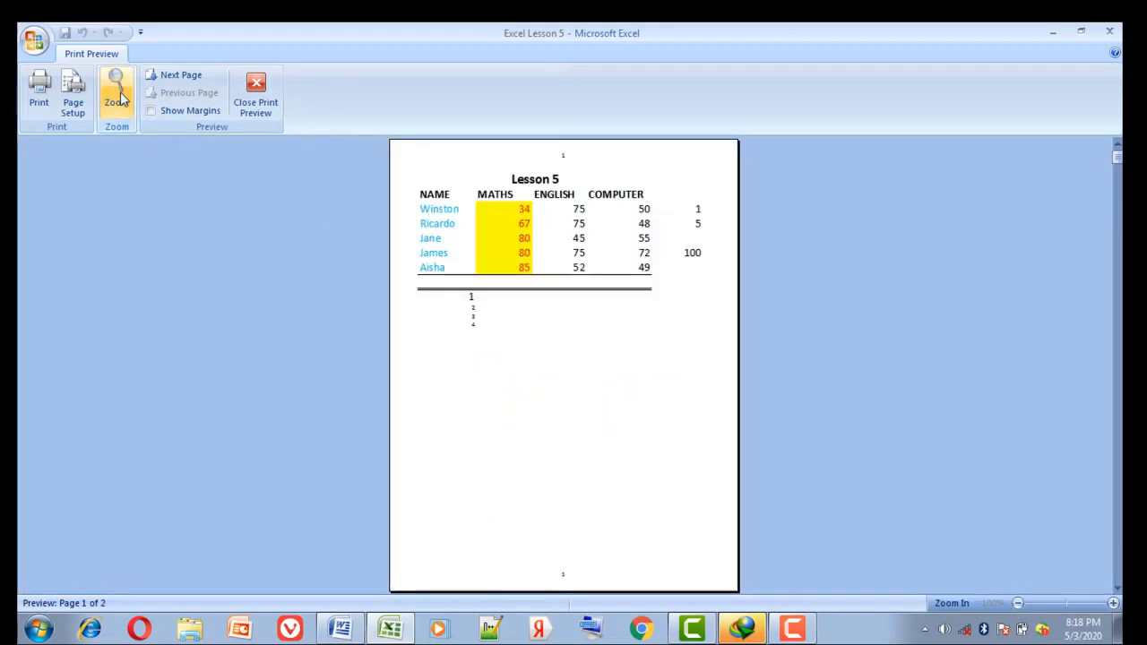
click(120, 99)
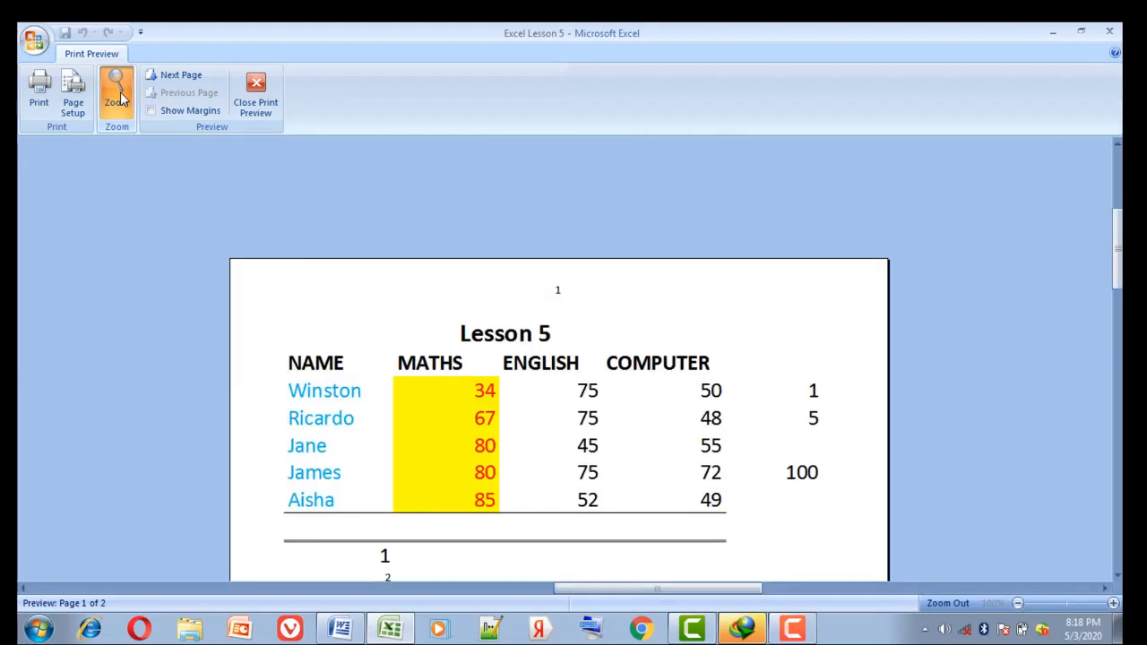
click(120, 99)
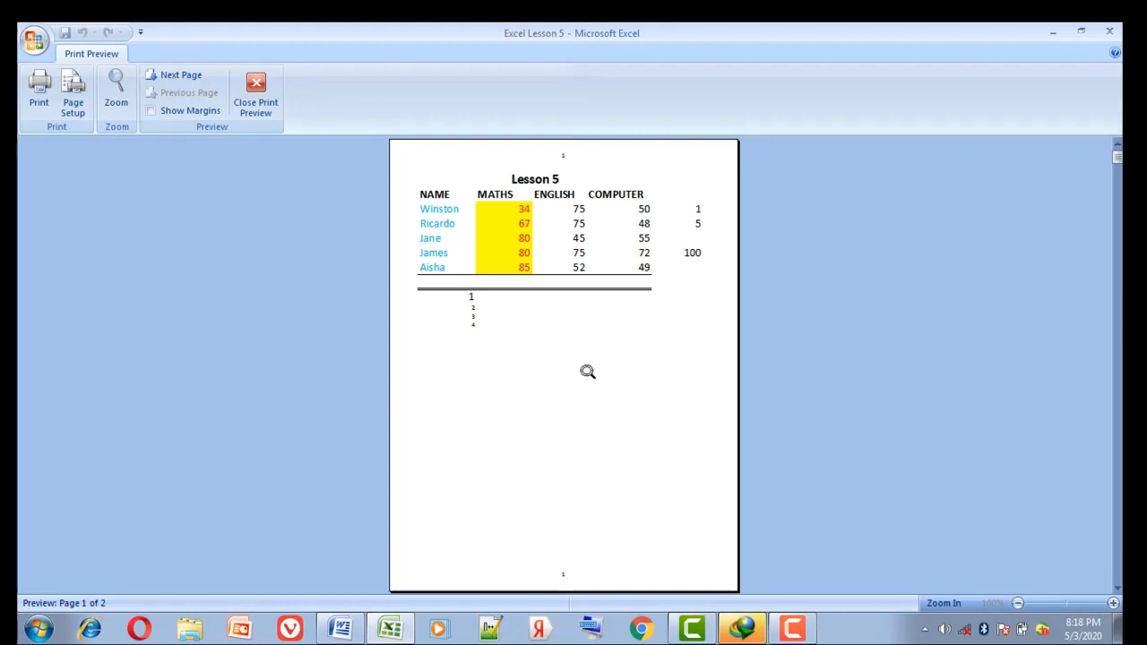
click(266, 109)
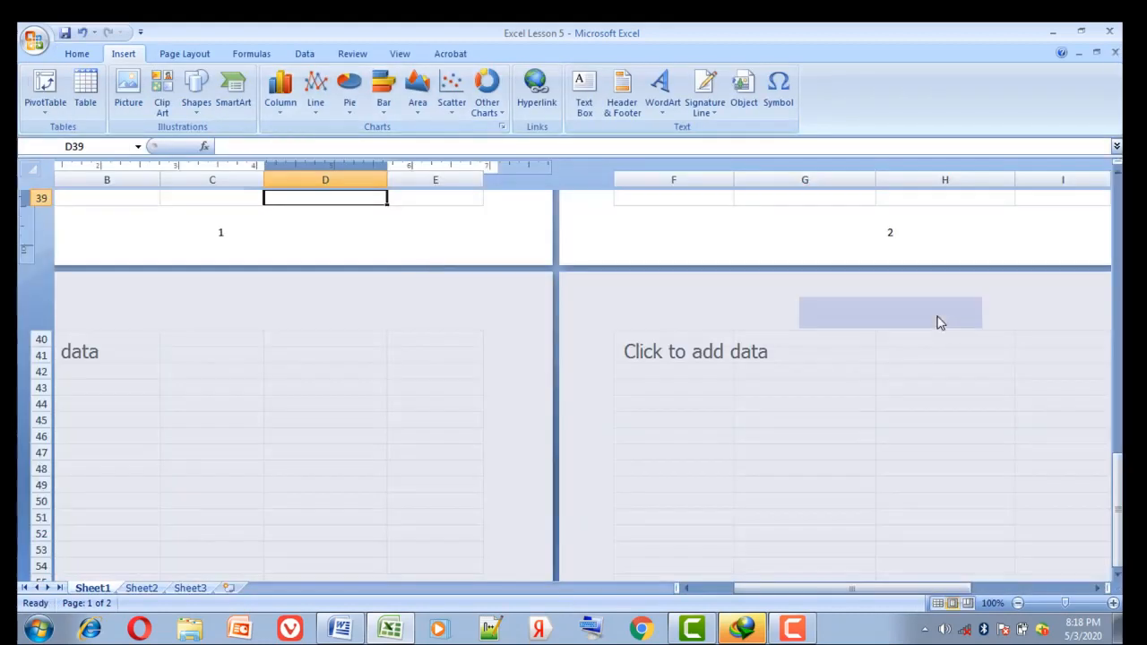
Switch to the Lesson 5 outline in Word to read the remaining topics, and return to the Excel workbook
scroll(1117, 177, up, 7)
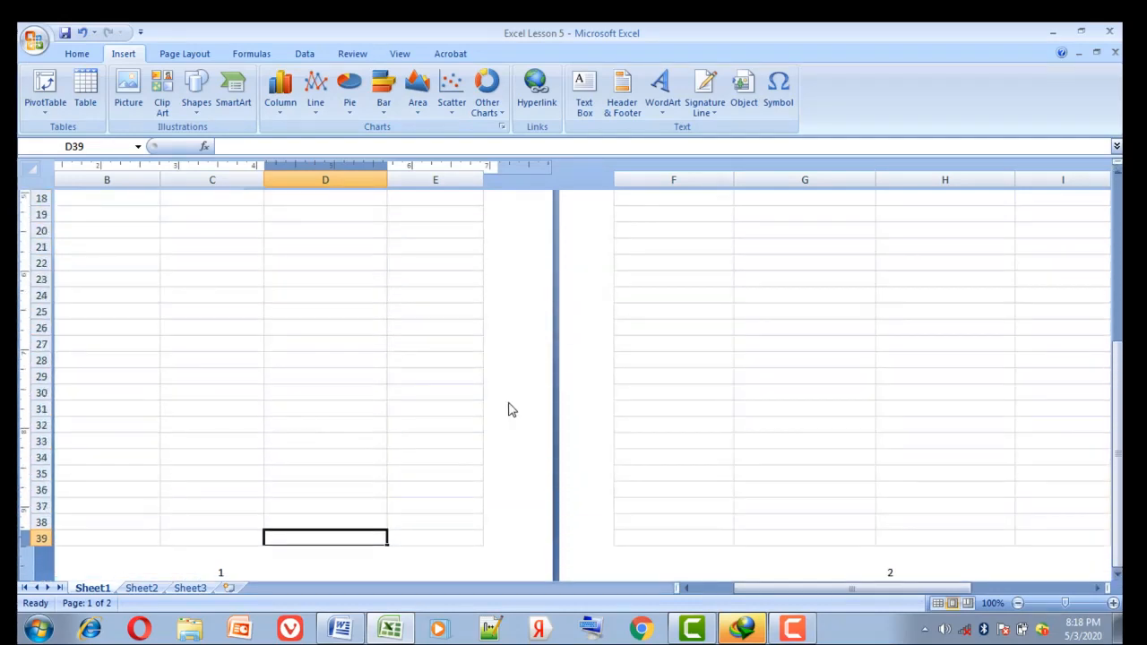
click(344, 627)
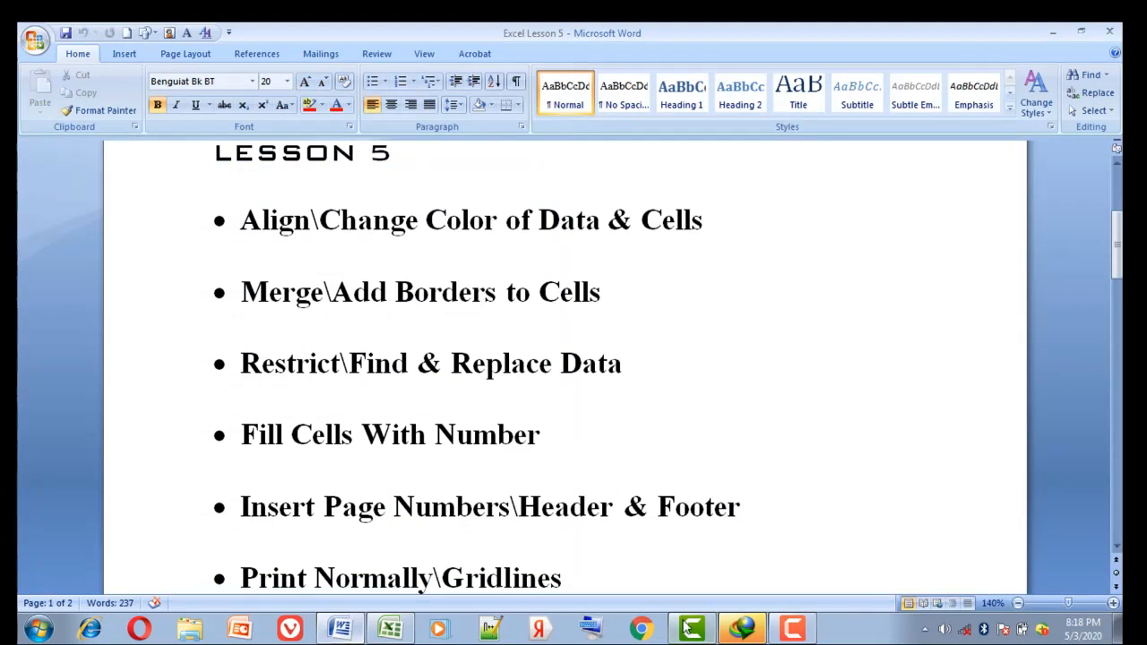
click(1117, 546)
scroll(1117, 546, down, 3)
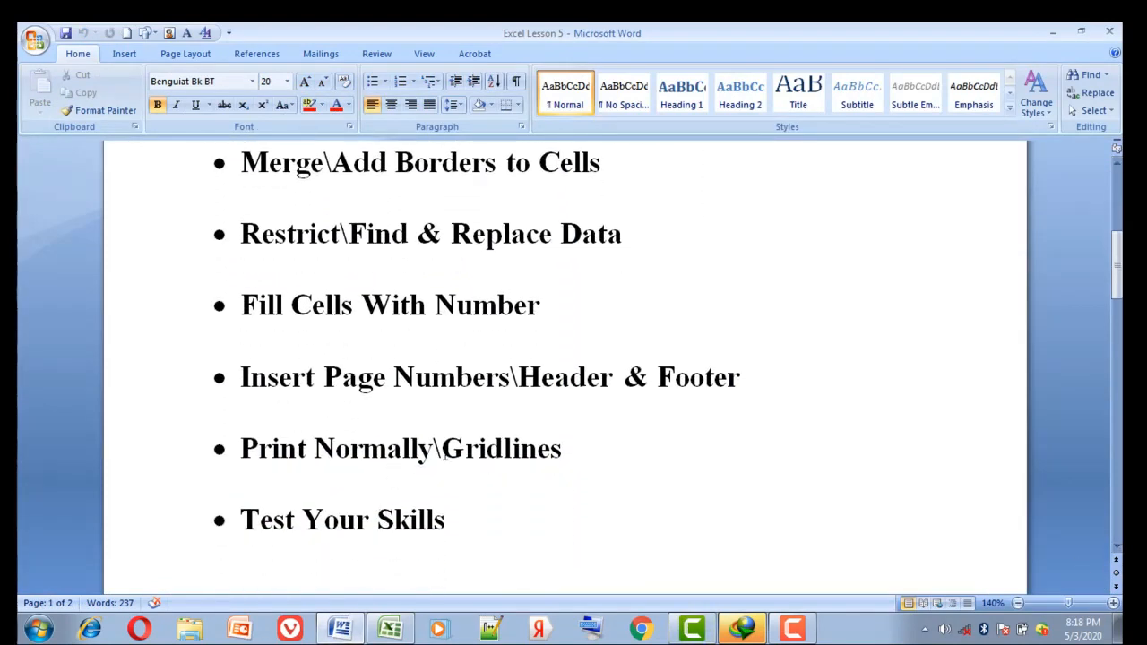
click(374, 633)
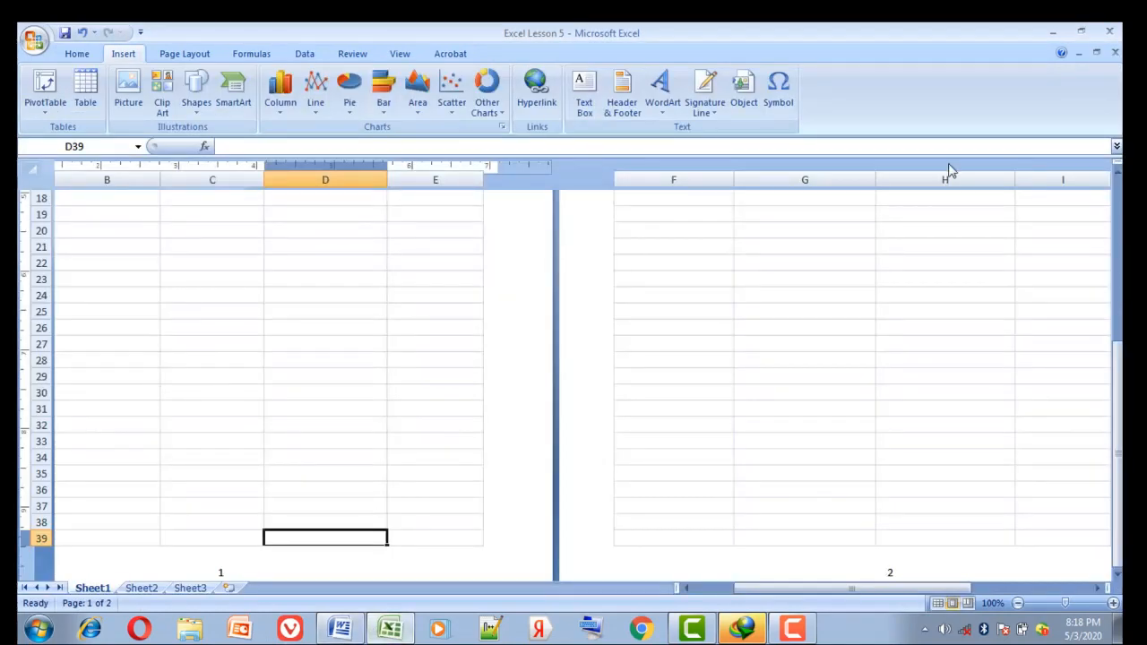
Open the print settings for the scores sheet and choose the HP LaserJet Professional P1102 printer
click(1116, 179)
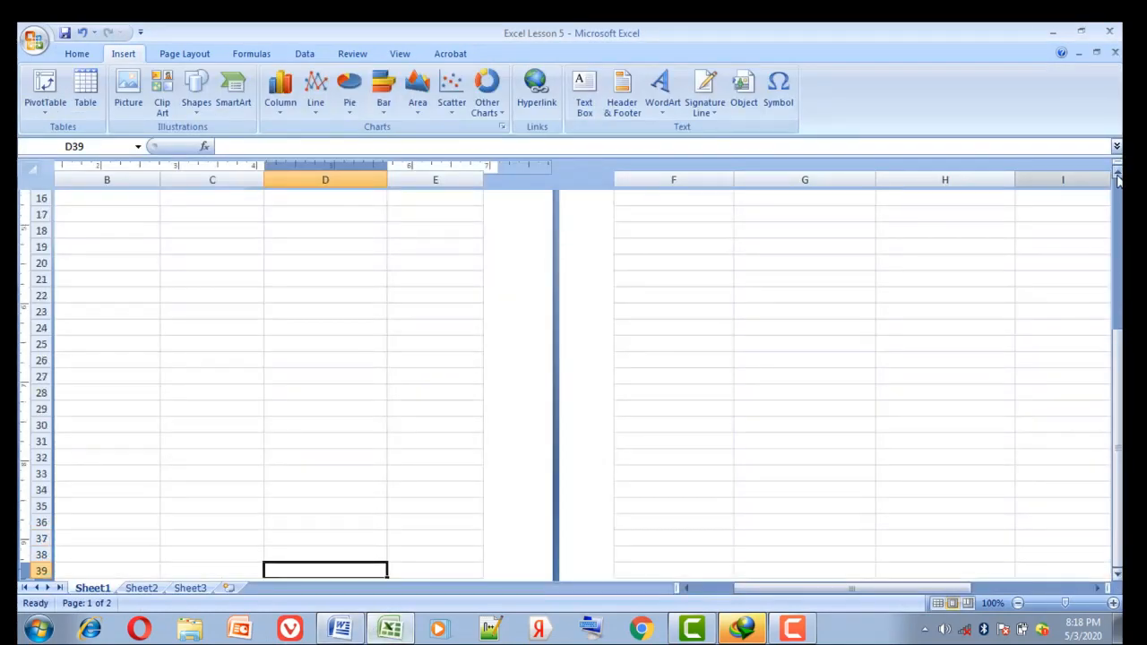
click(1117, 180)
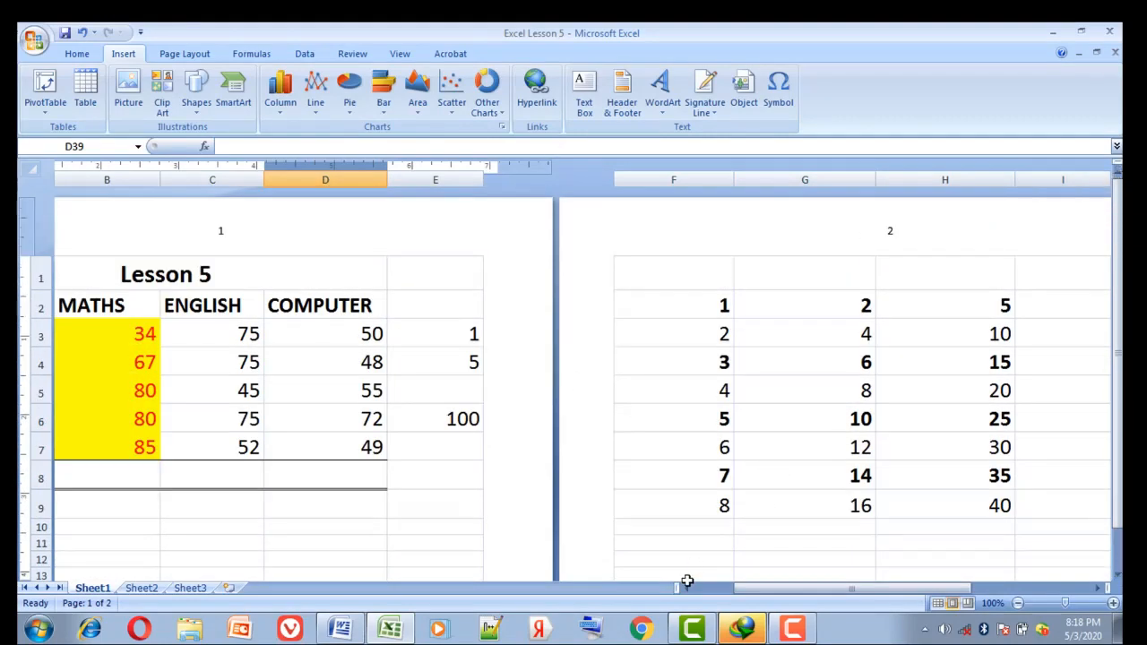
click(685, 588)
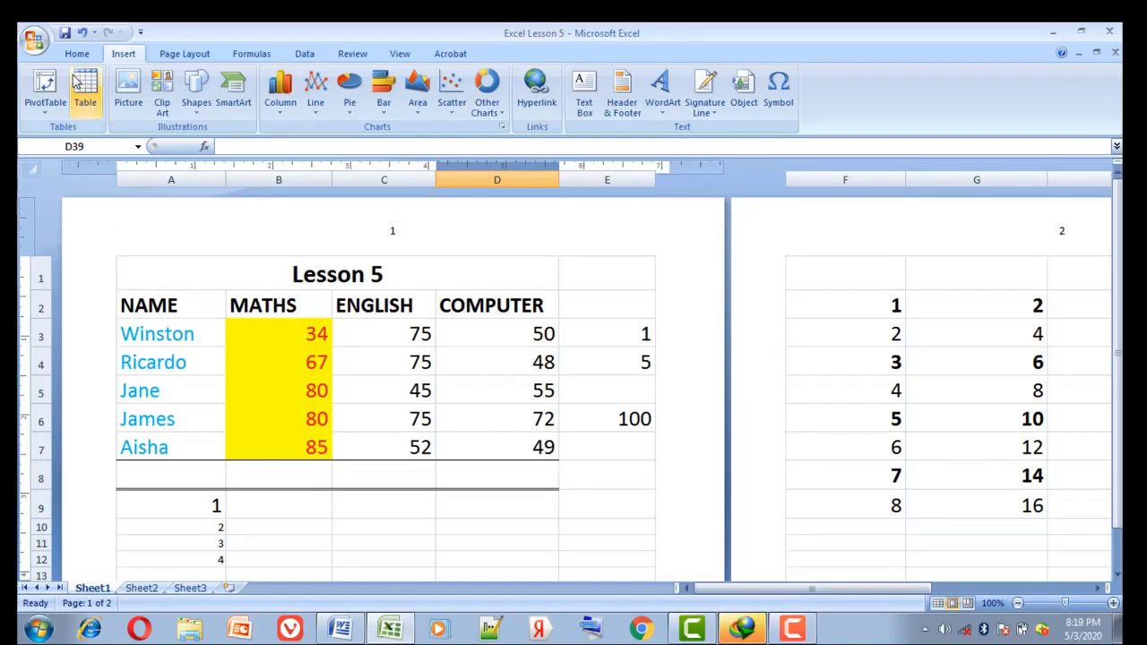
click(34, 40)
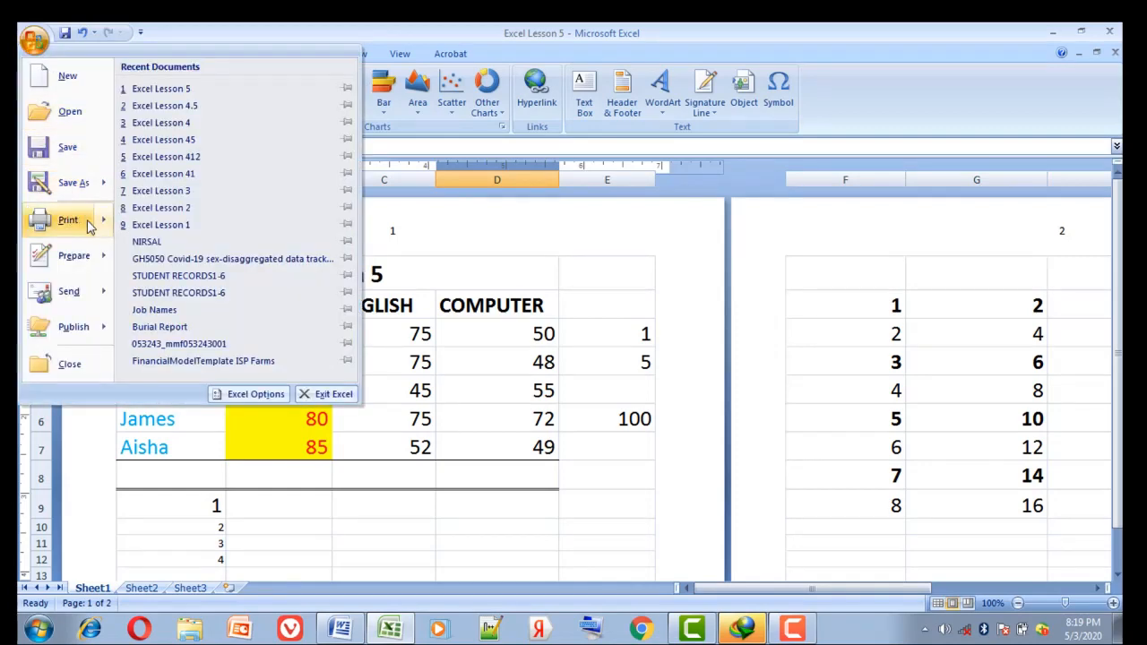
mouse_move(89, 228)
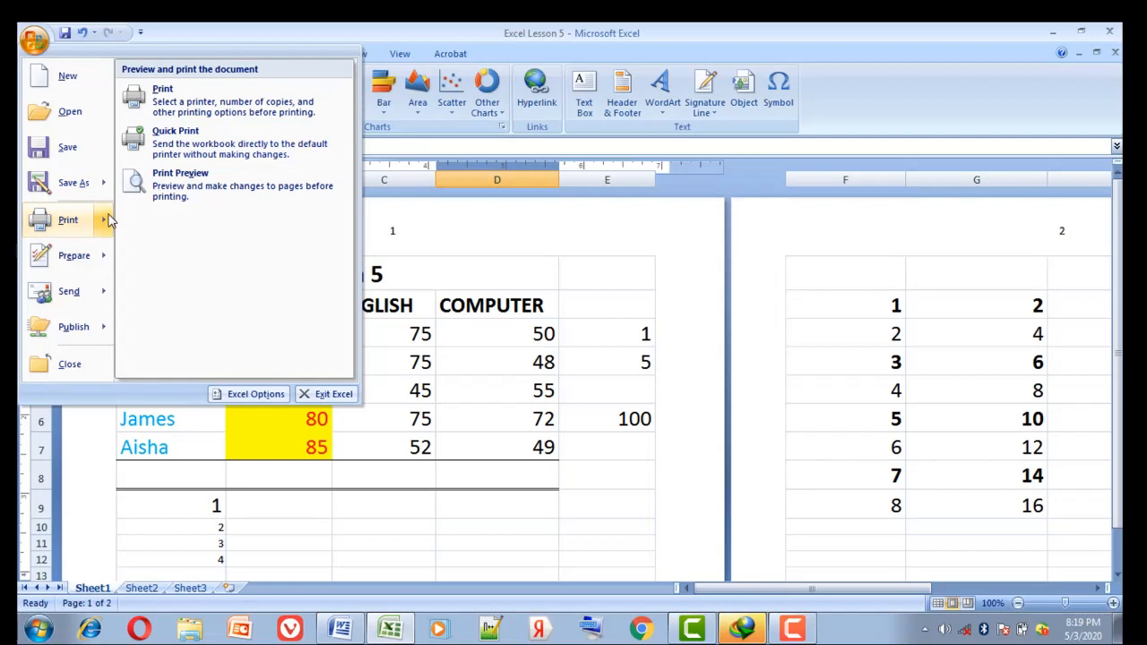
click(183, 105)
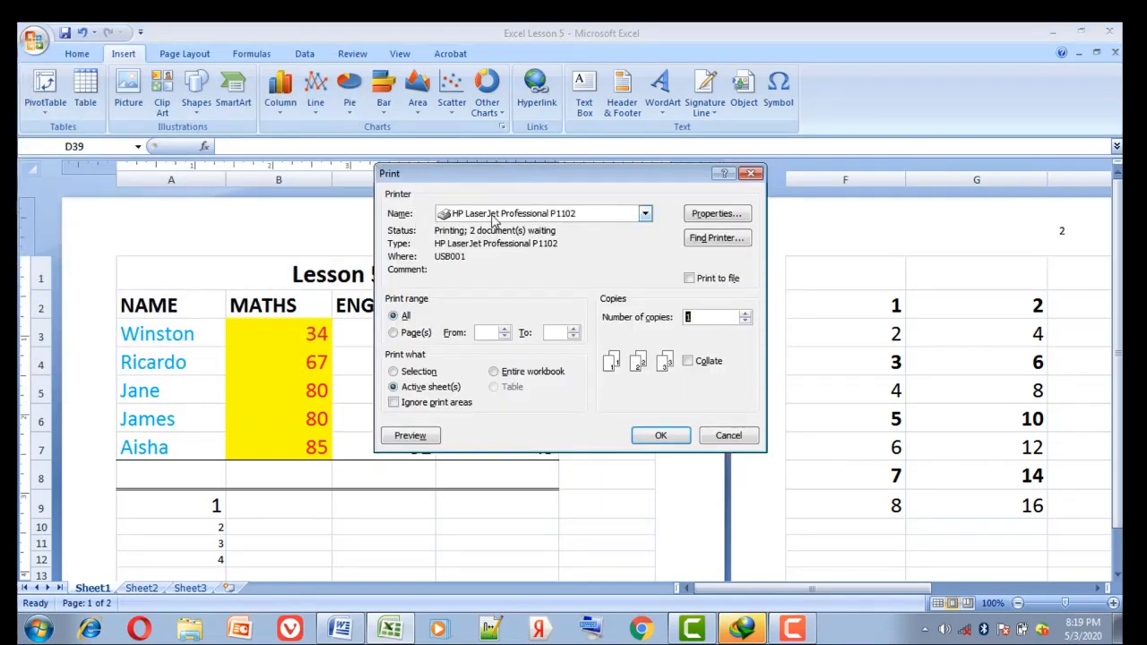
click(616, 218)
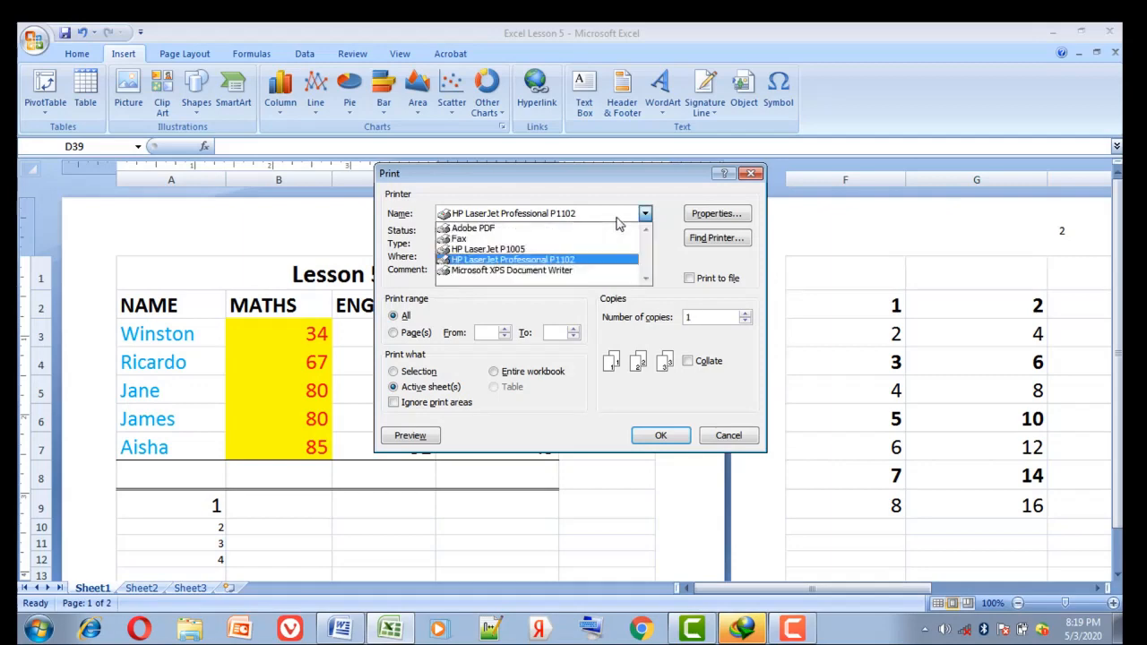
click(562, 262)
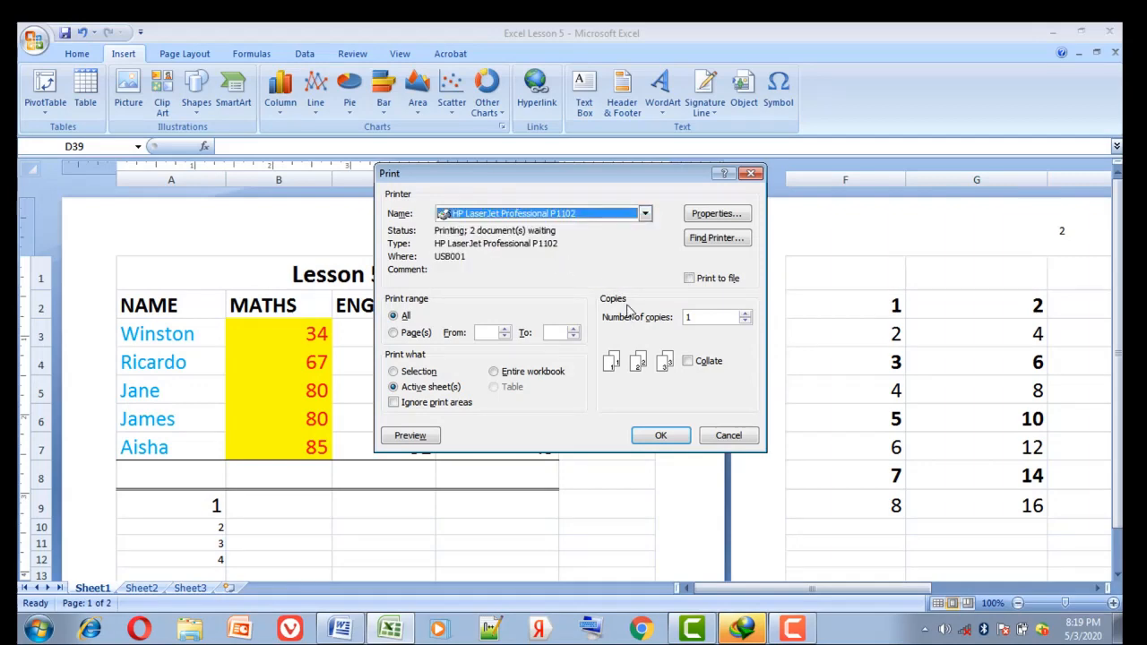
Set the number of copies to 3, choose to print the active sheets, and send the print job
click(697, 317)
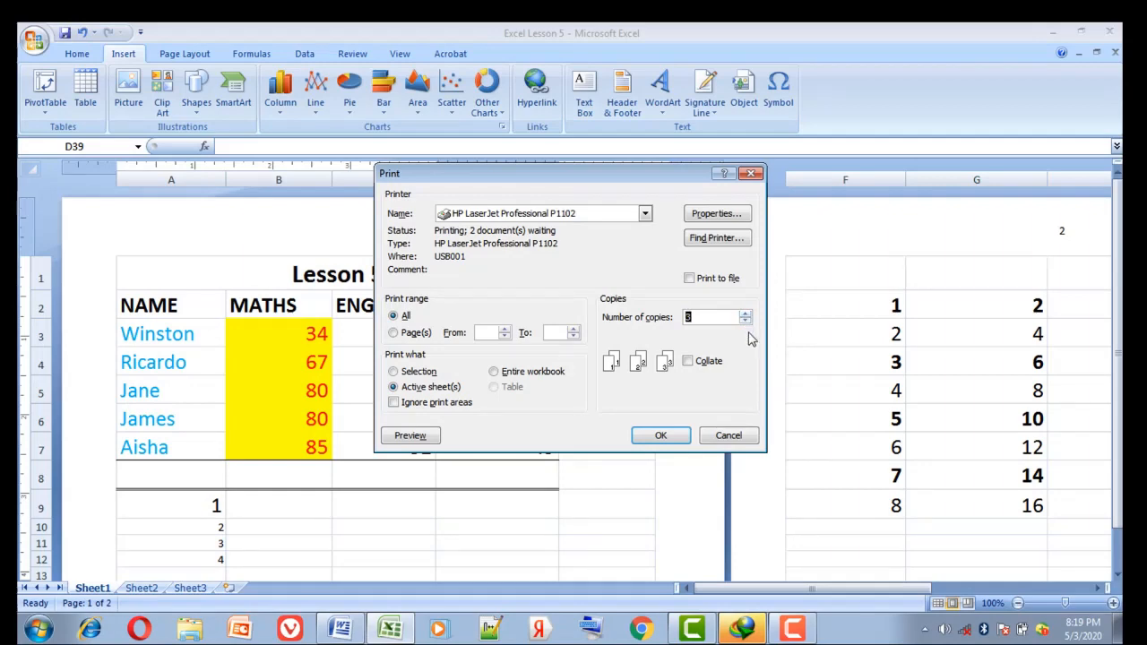
click(409, 374)
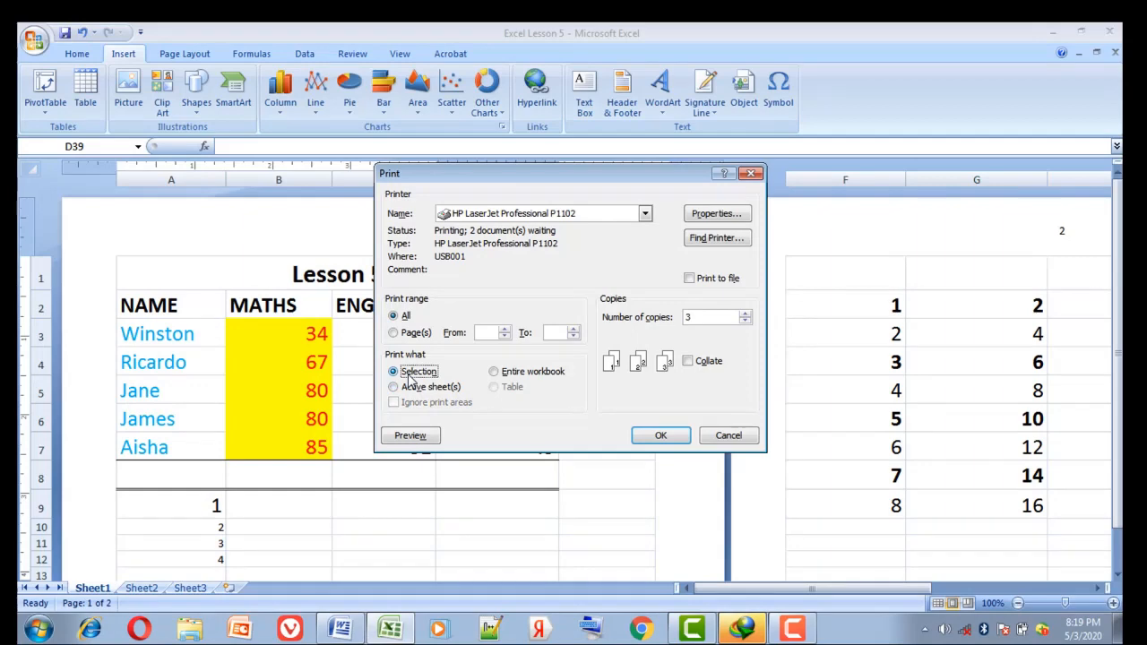
click(418, 387)
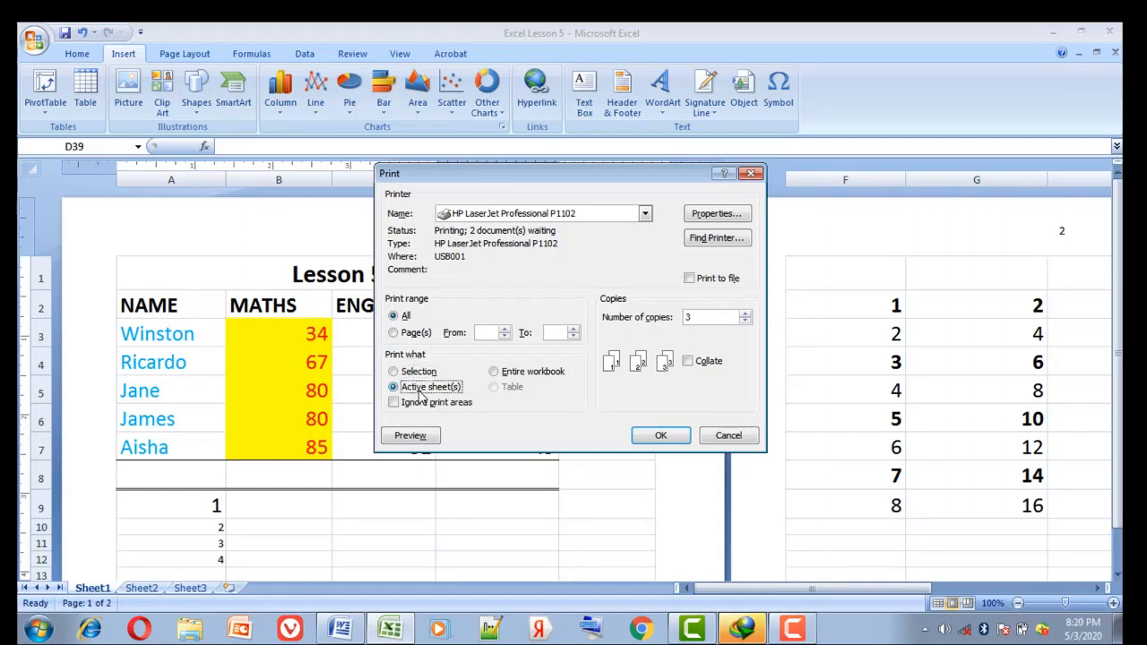
click(655, 440)
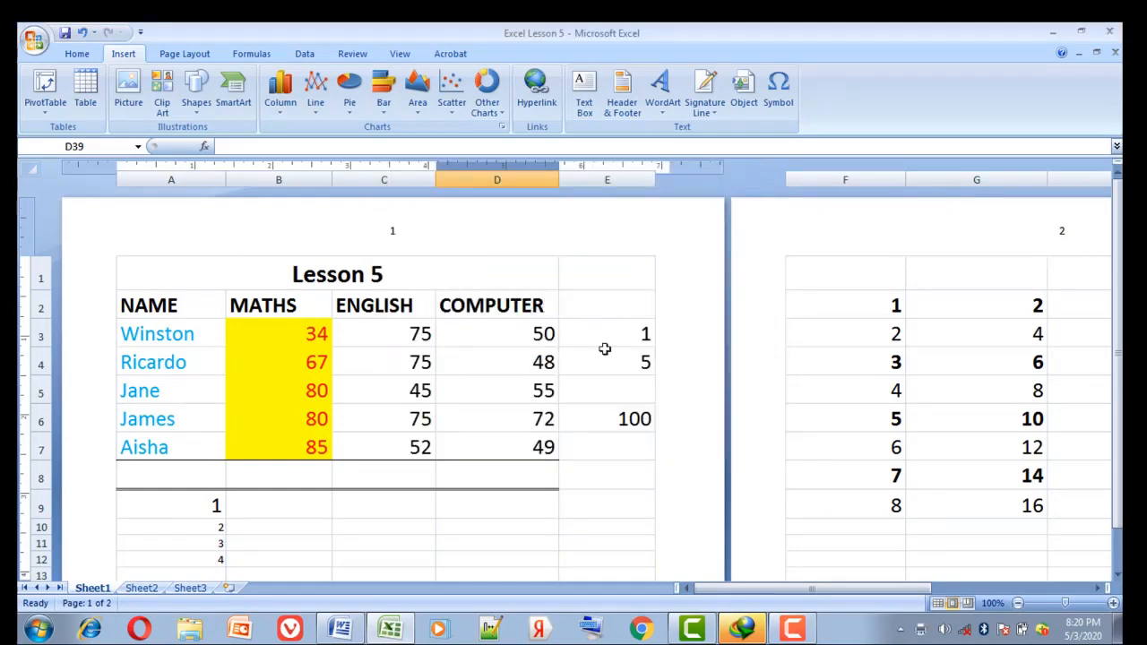
Open the print preview of the scores sheet to examine how its cells appear on the printed page
click(586, 420)
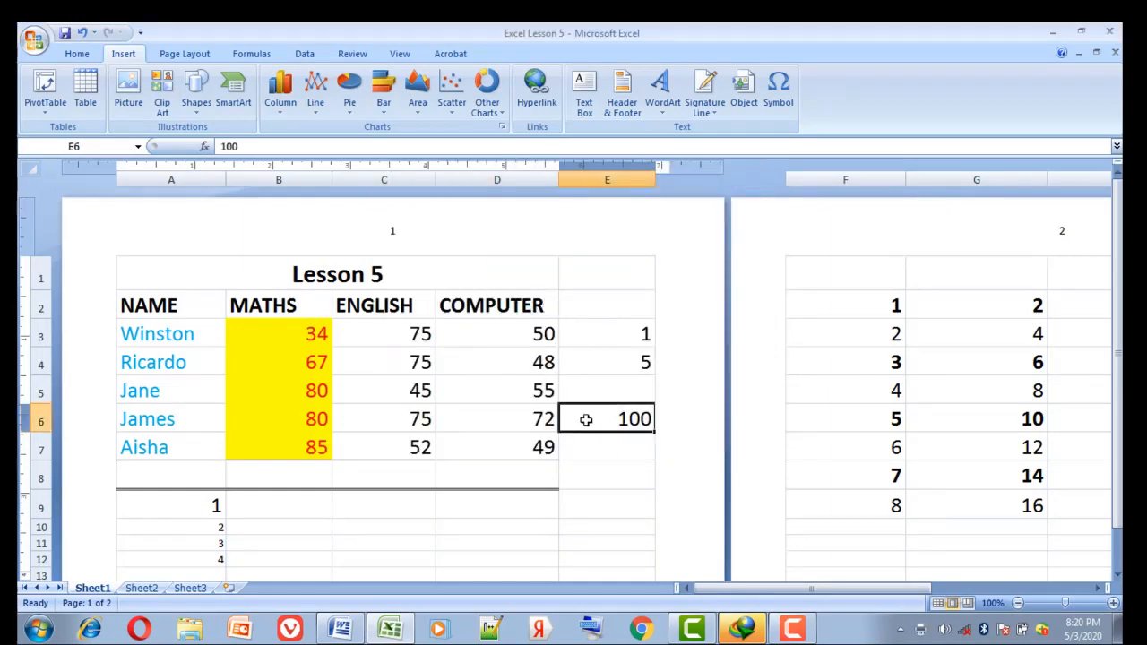
click(488, 382)
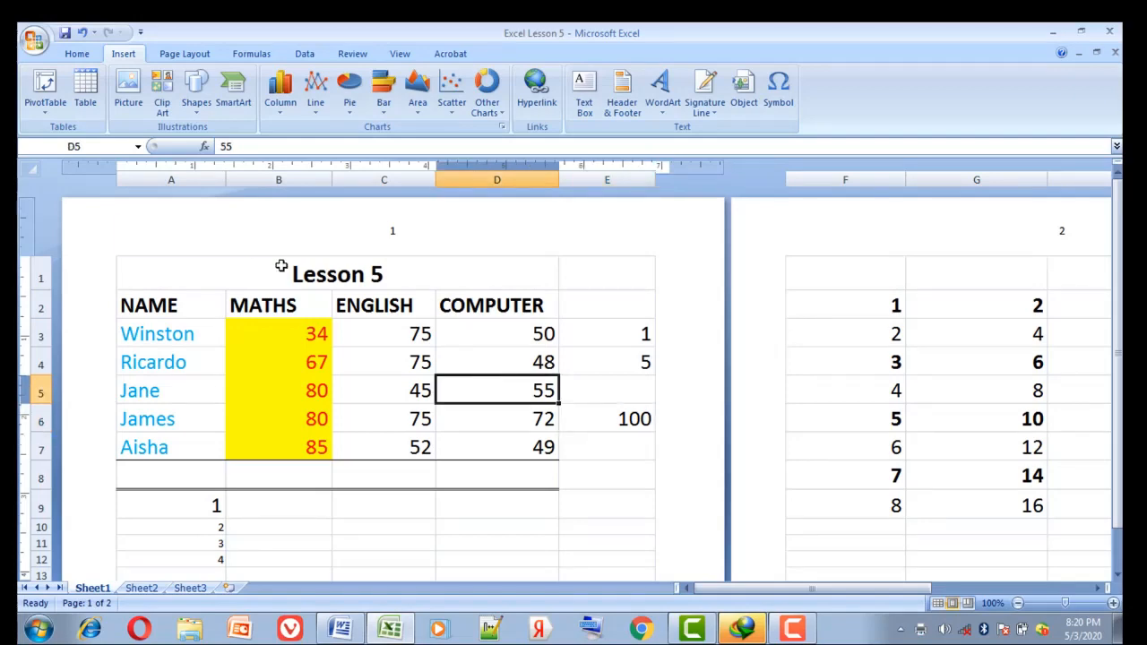
click(34, 41)
mouse_move(91, 224)
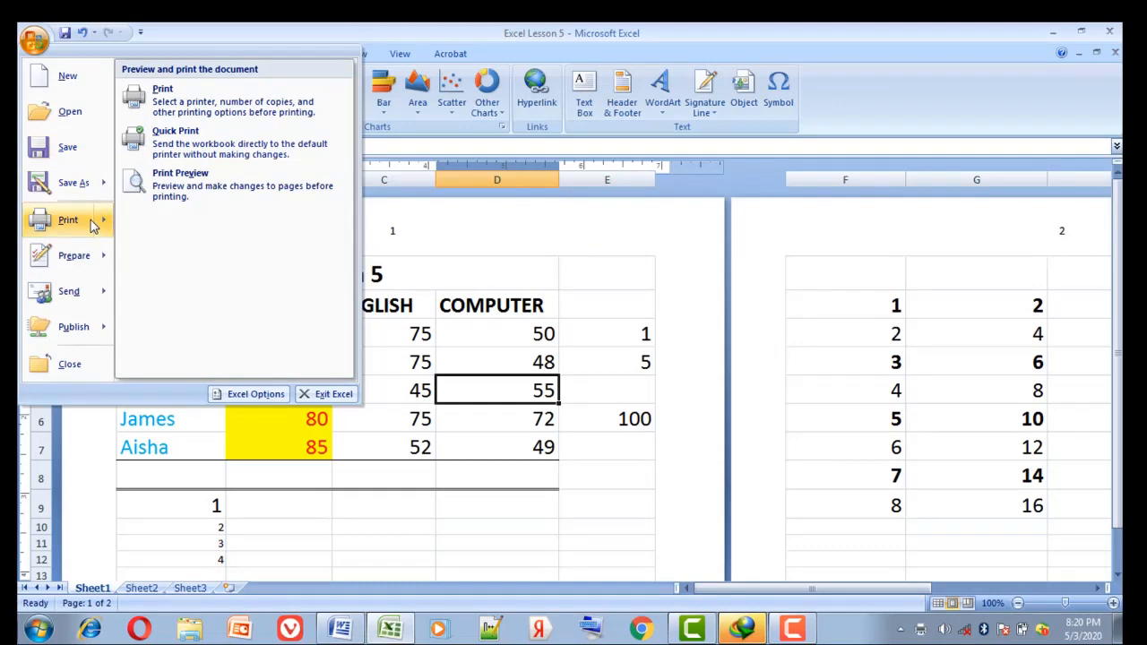
click(180, 188)
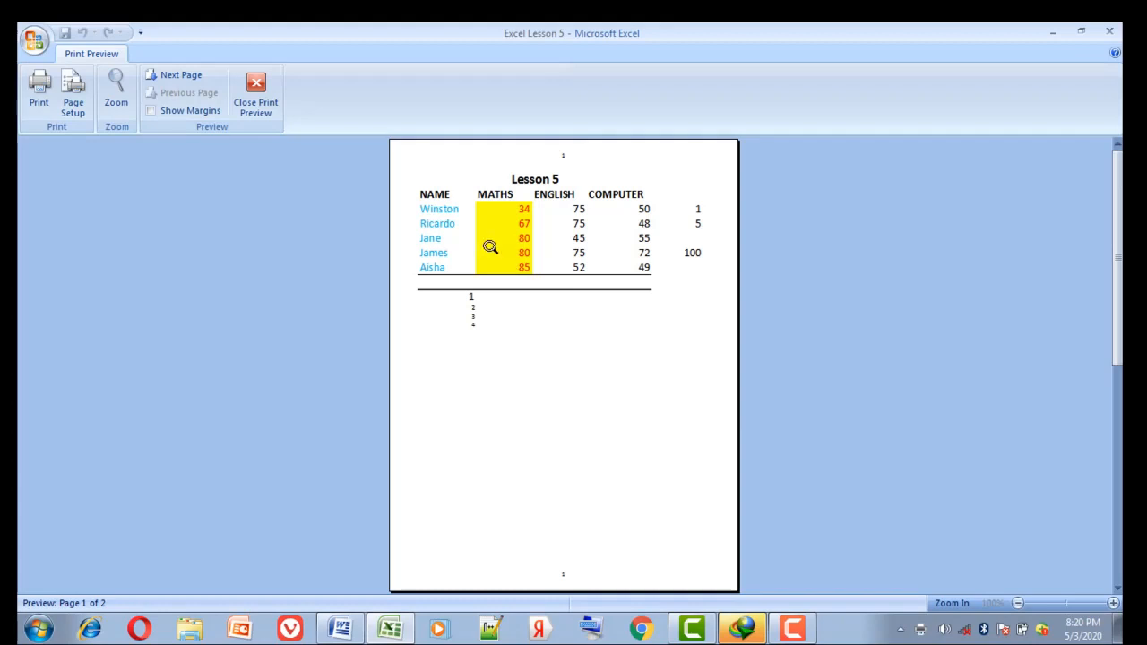
Open the page setup, try landscape orientation before returning to portrait, and examine the margin settings
click(78, 116)
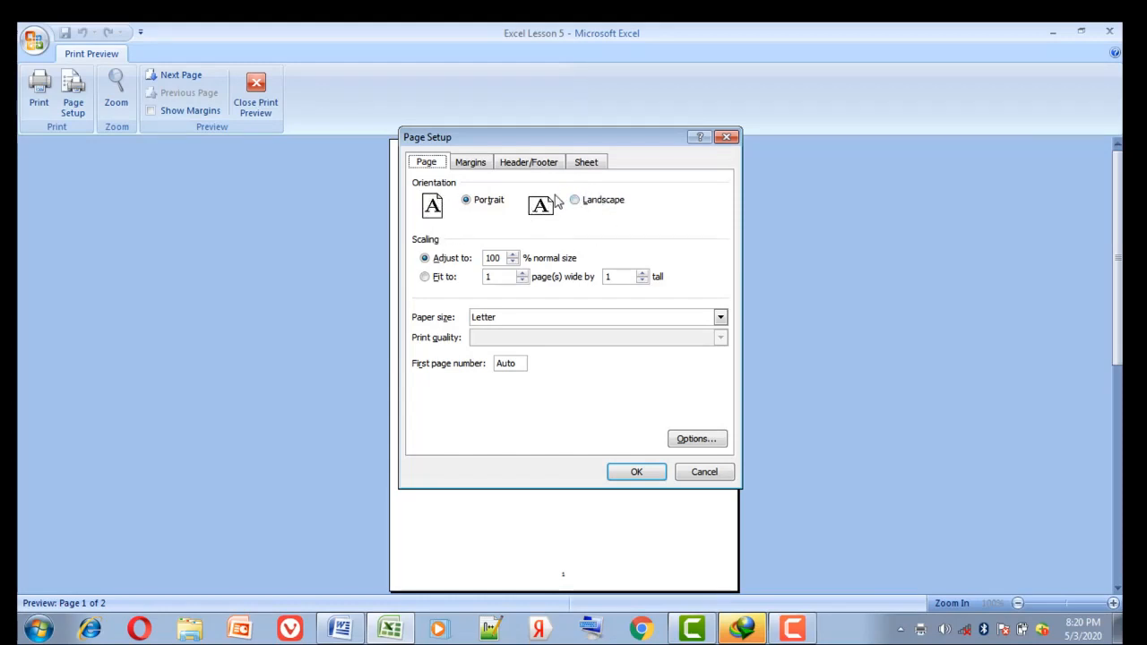
click(581, 207)
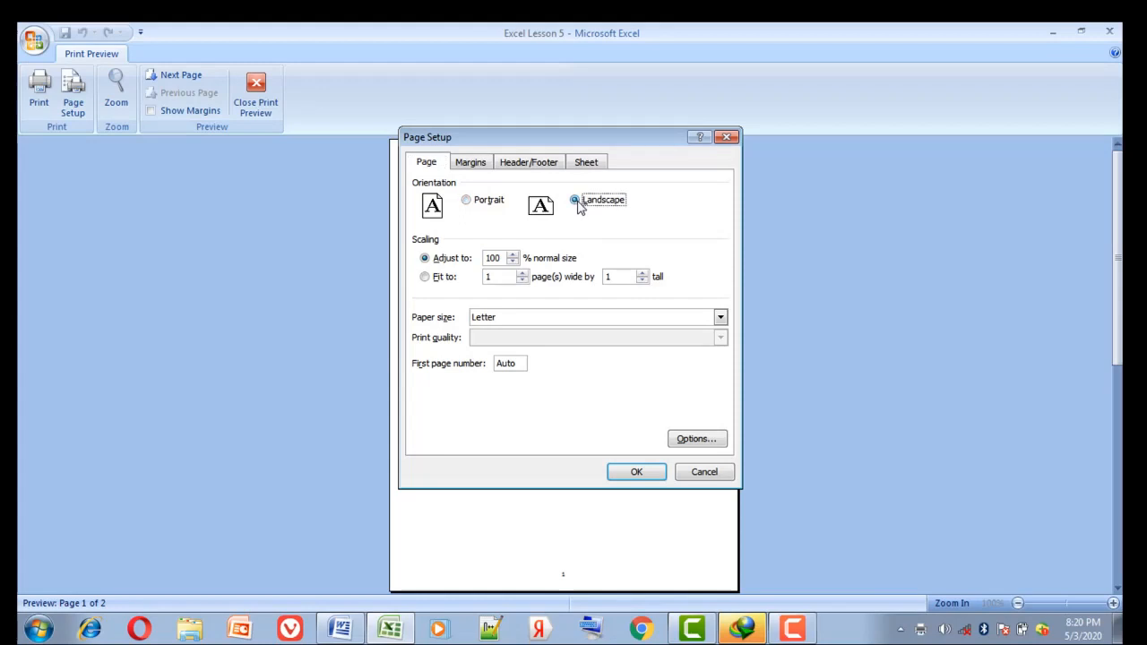
click(481, 205)
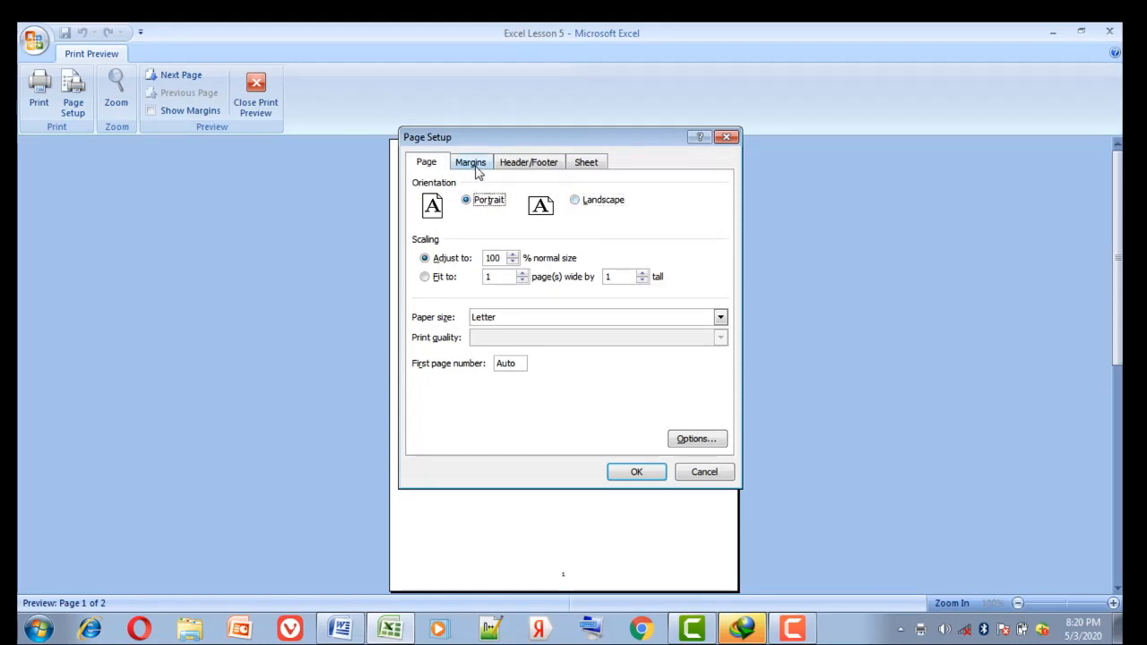
click(476, 169)
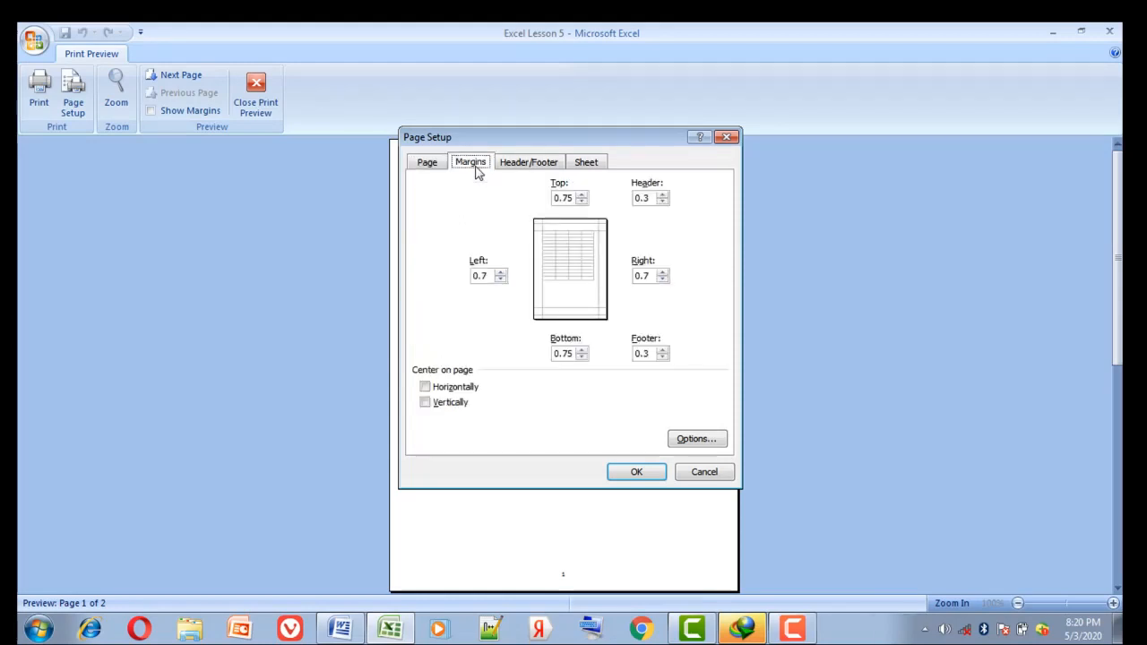
Set the page header to "Page 1, Excel Lesson 5" and choose 1 as the footer
click(534, 164)
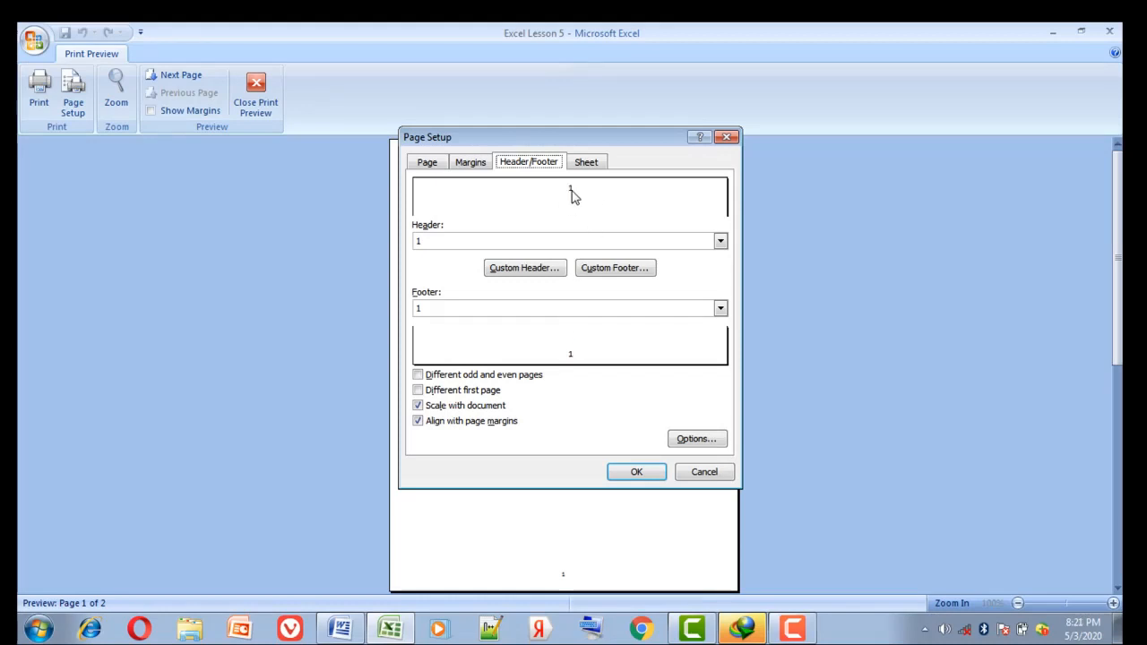
click(721, 242)
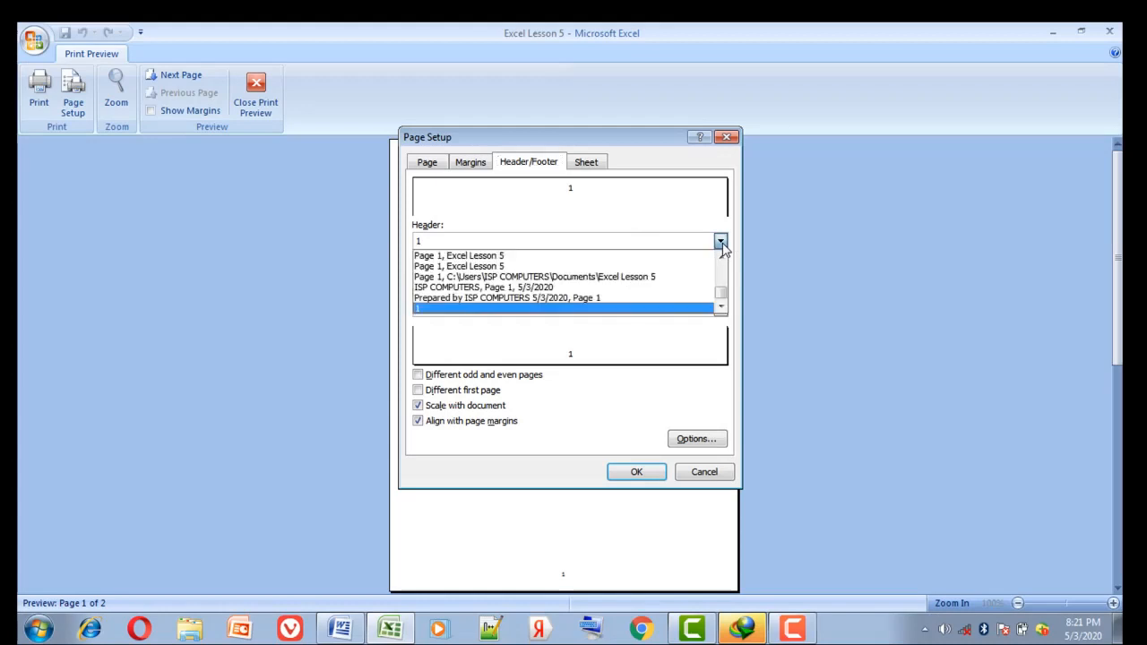
click(600, 257)
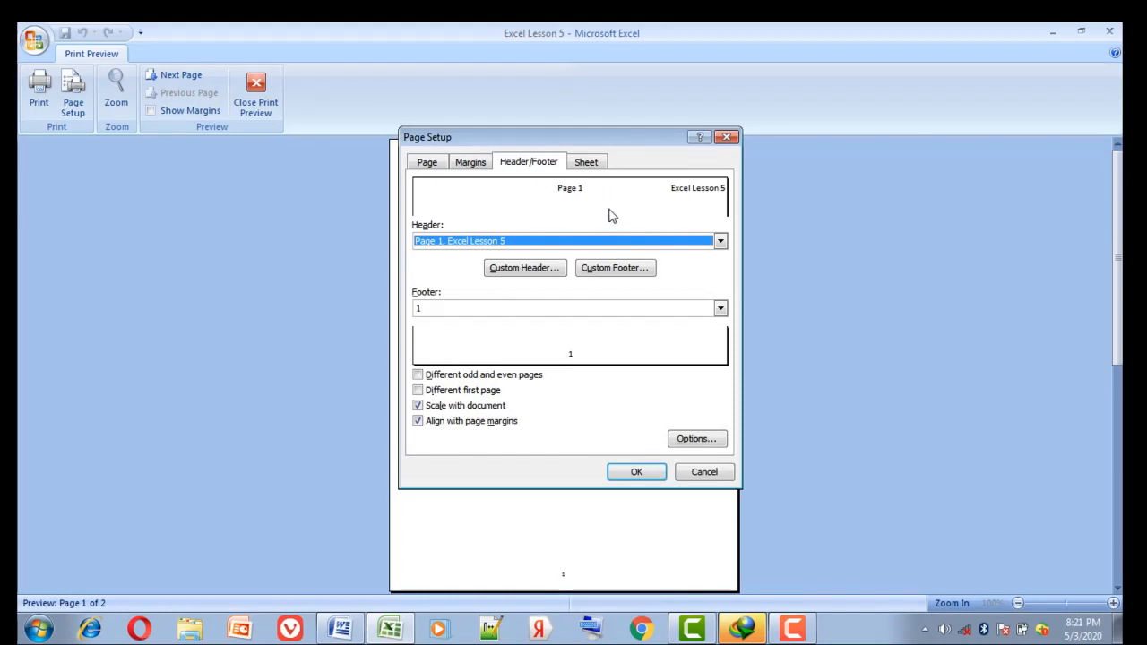
click(720, 309)
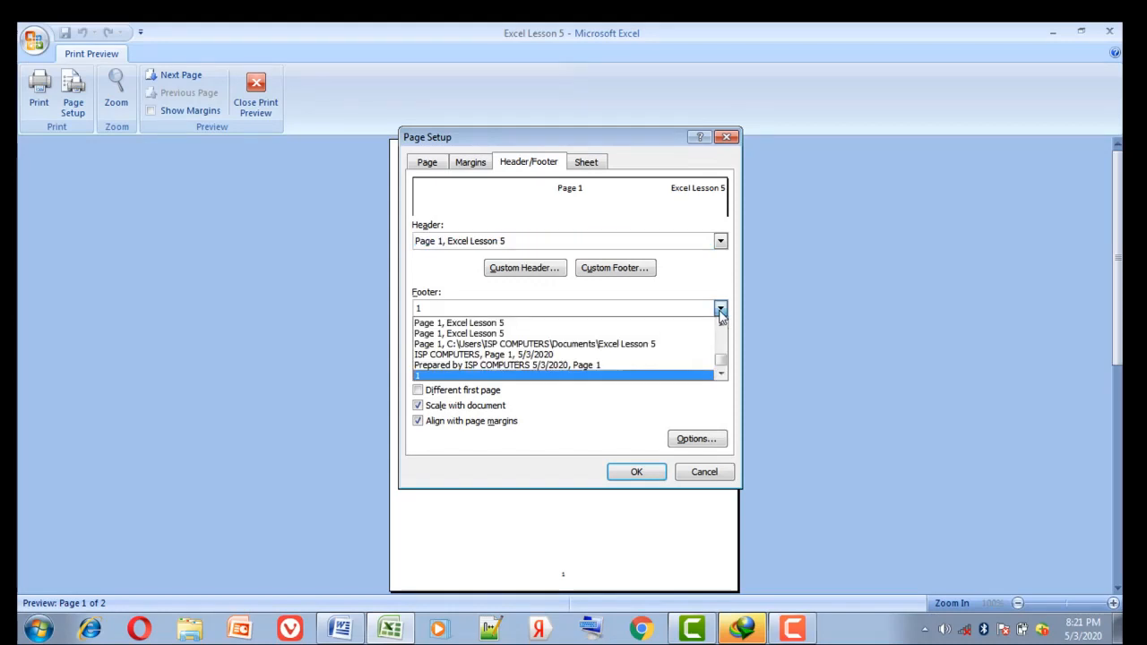
click(645, 312)
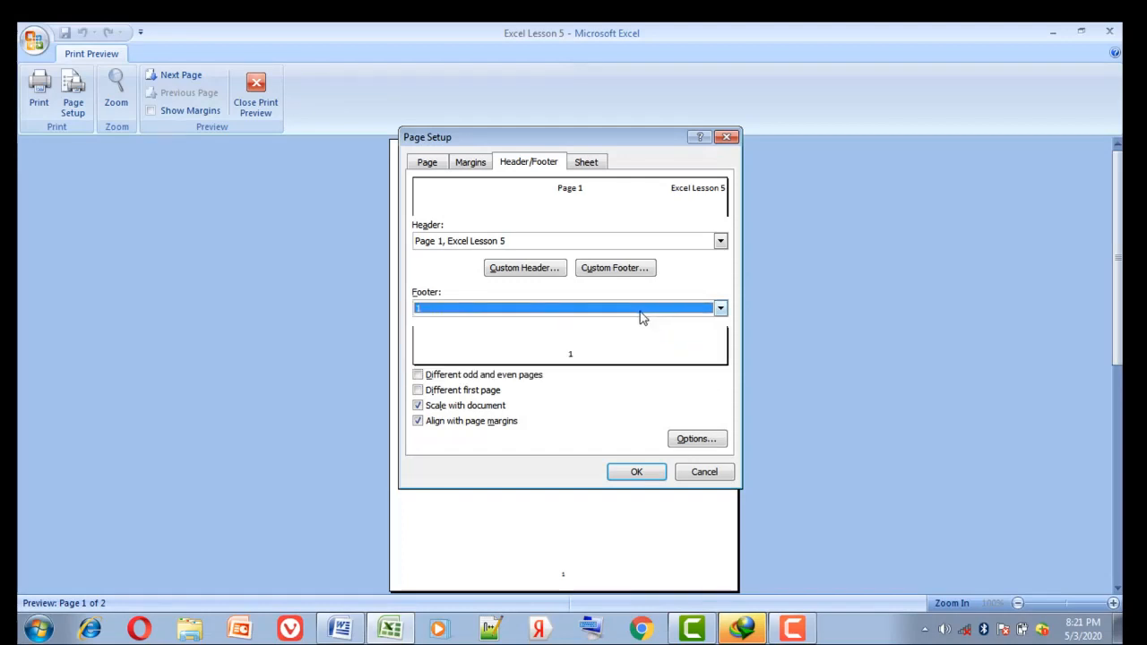
Turn on gridline printing for the sheet and apply the page setup
click(593, 164)
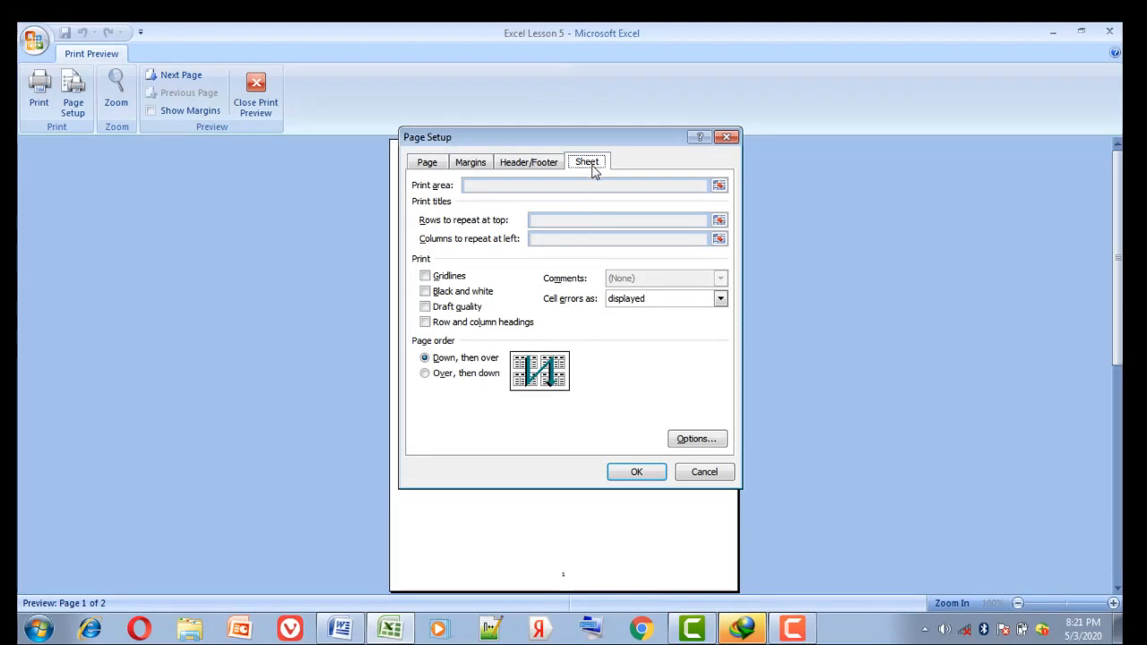
click(426, 279)
click(634, 475)
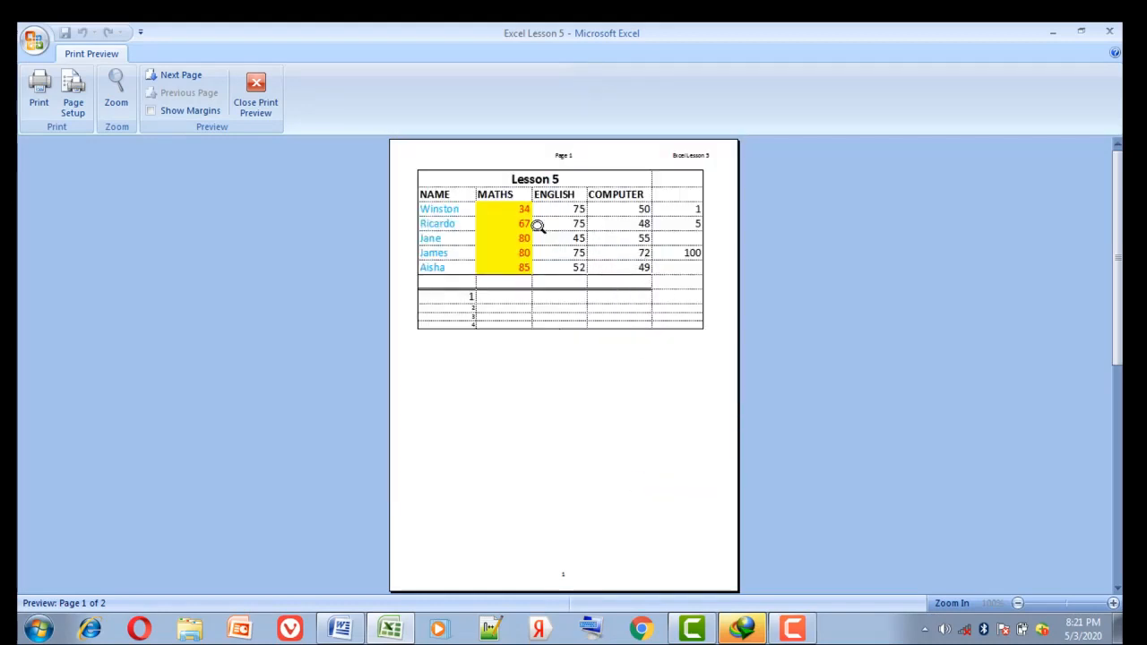
Turn off gridline printing in the page setup to compare the preview without gridlines
click(75, 103)
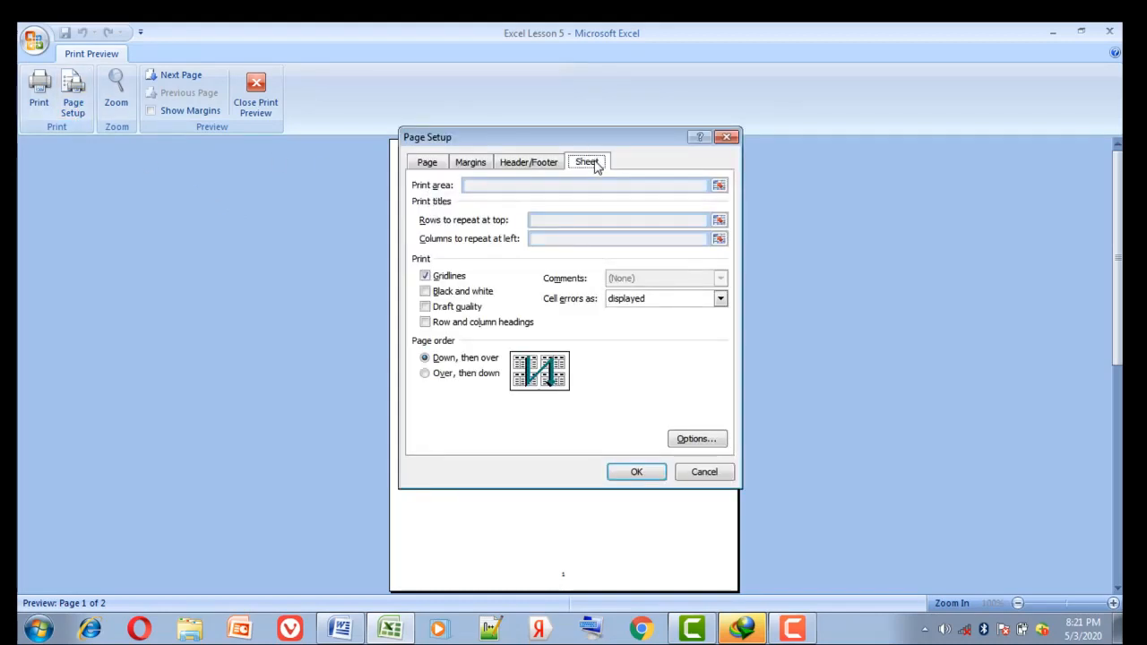
click(426, 278)
click(623, 473)
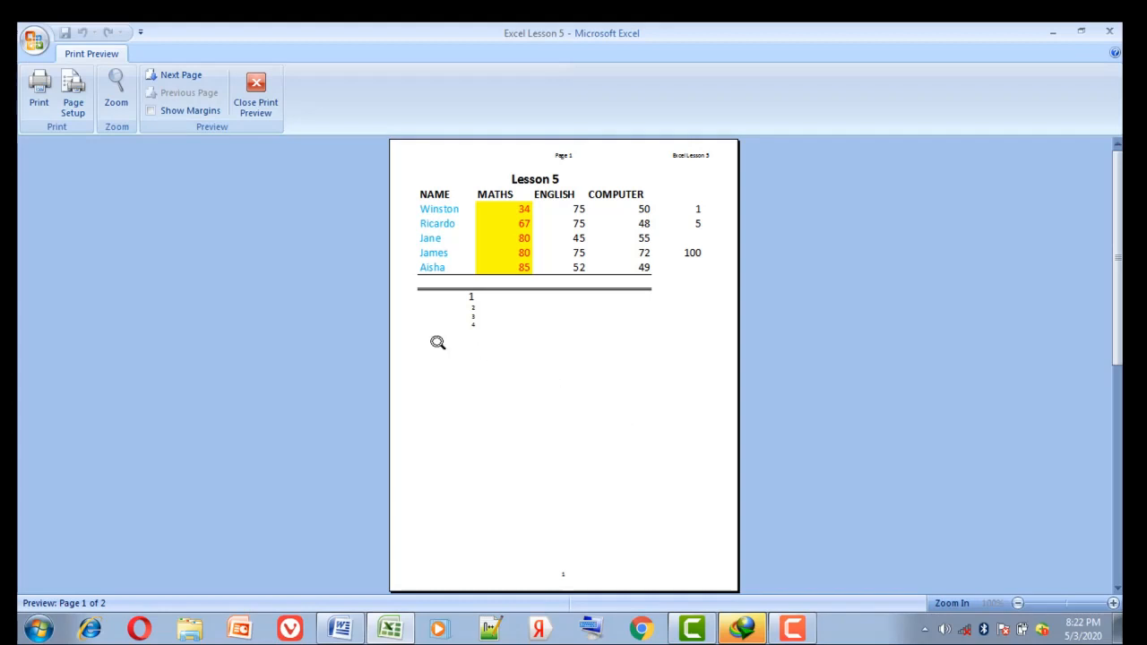
Turn gridline printing back on in the page setup and close the print preview
click(78, 114)
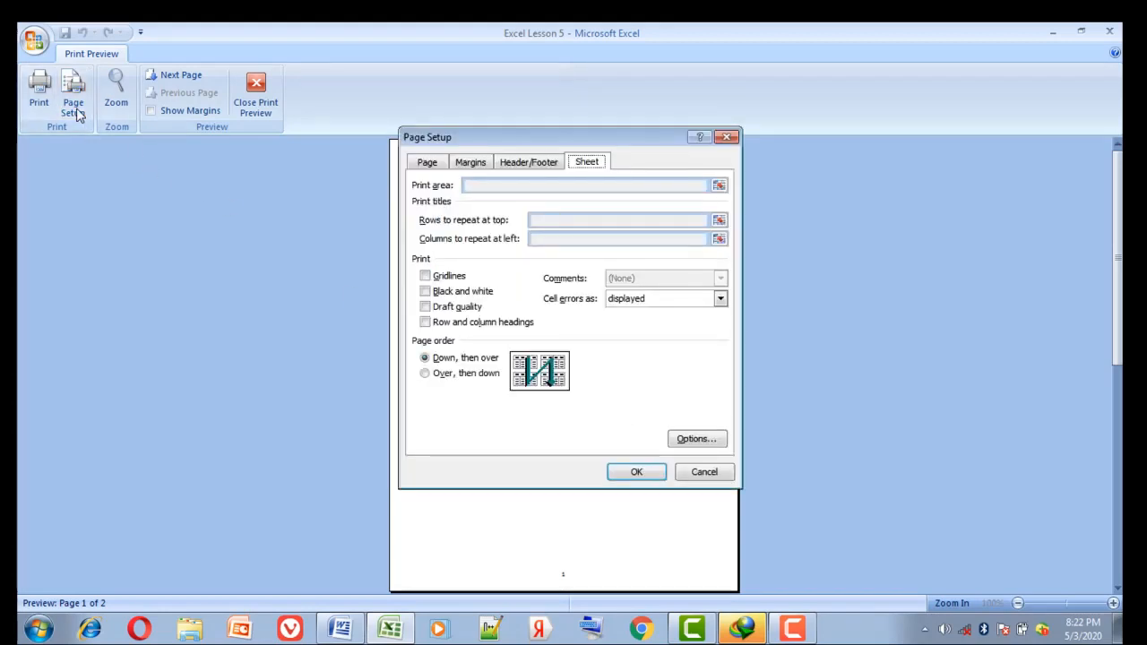
click(426, 277)
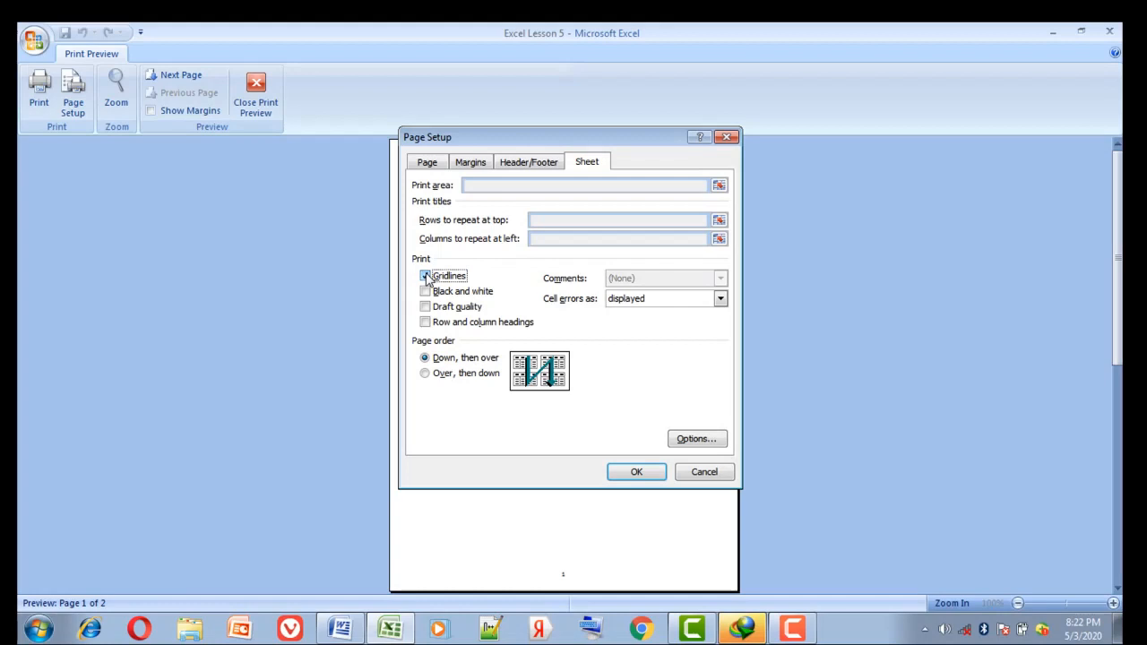
click(636, 473)
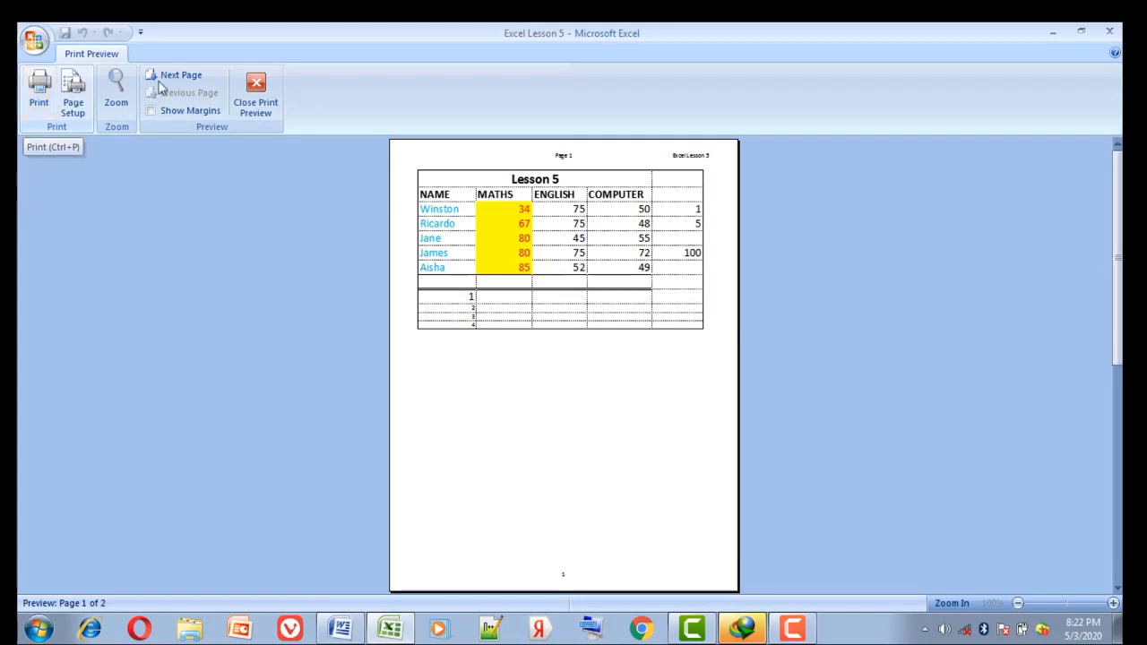
click(256, 94)
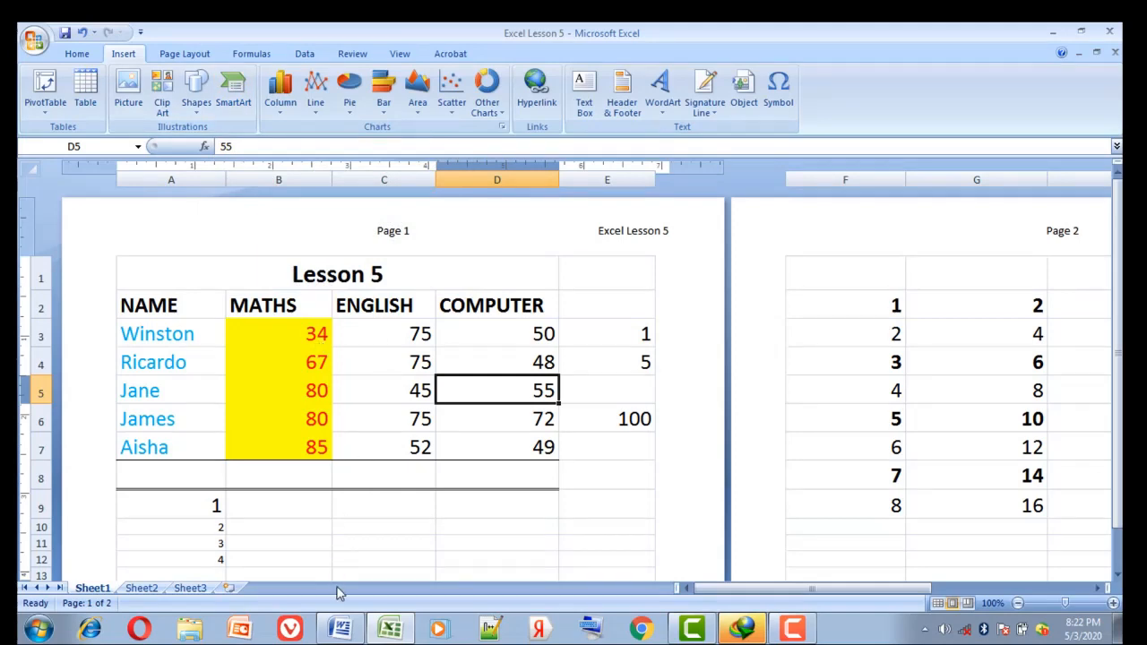
Switch to the Lesson 5 outline in Word and review its topics from the title down to Test Your Skills
click(340, 629)
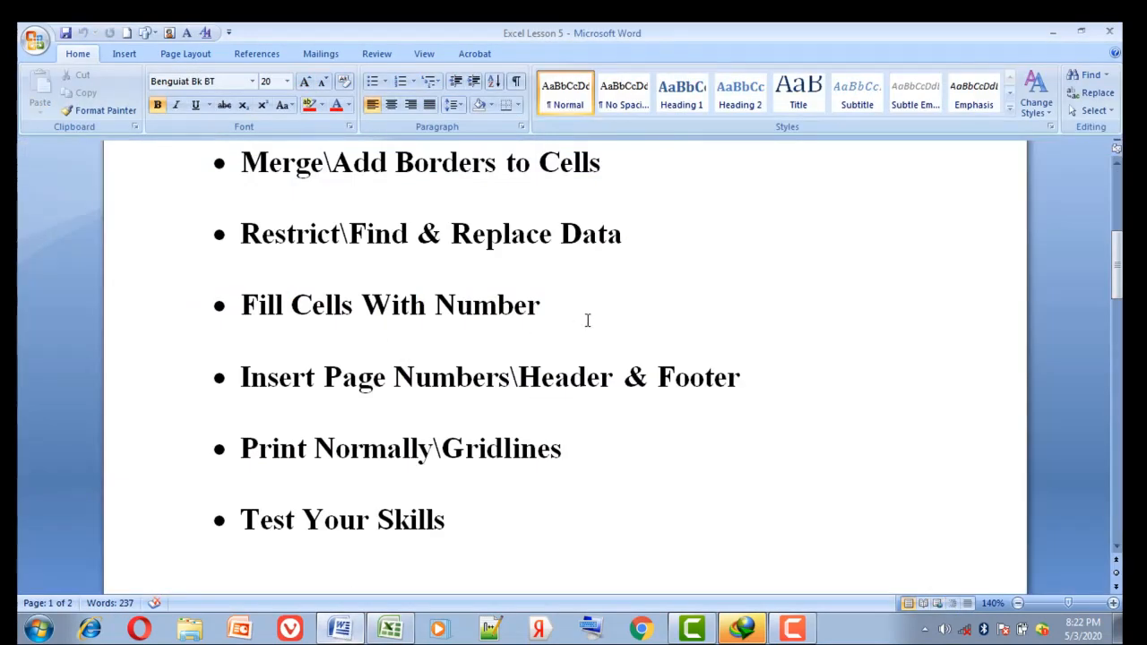
scroll(1117, 170, up, 5)
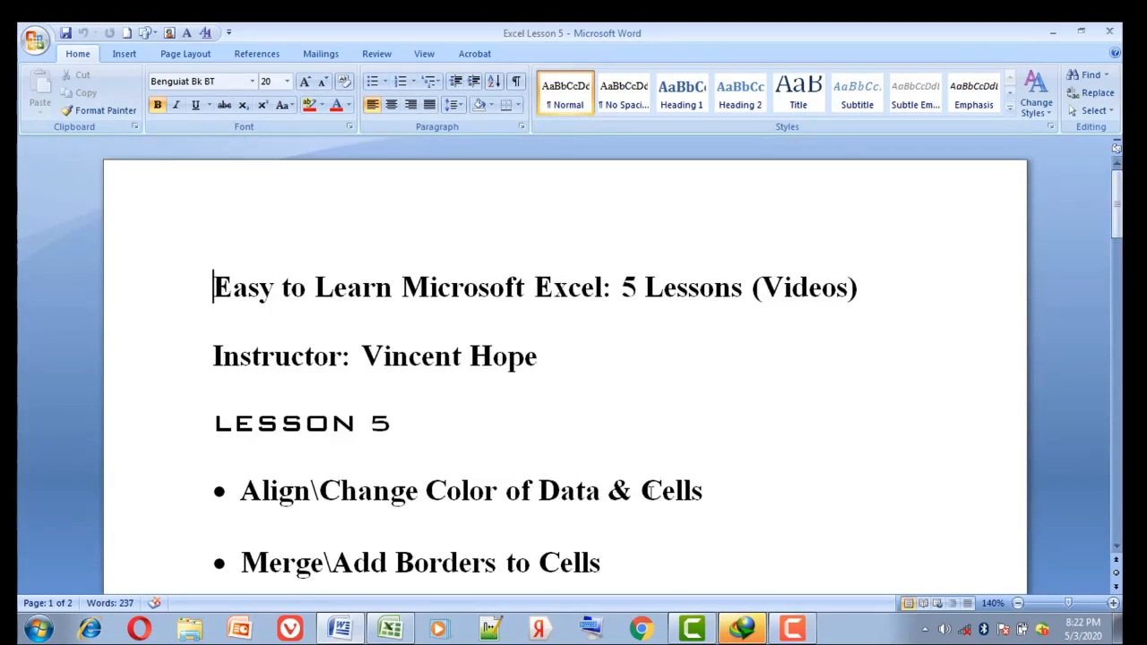
click(1116, 547)
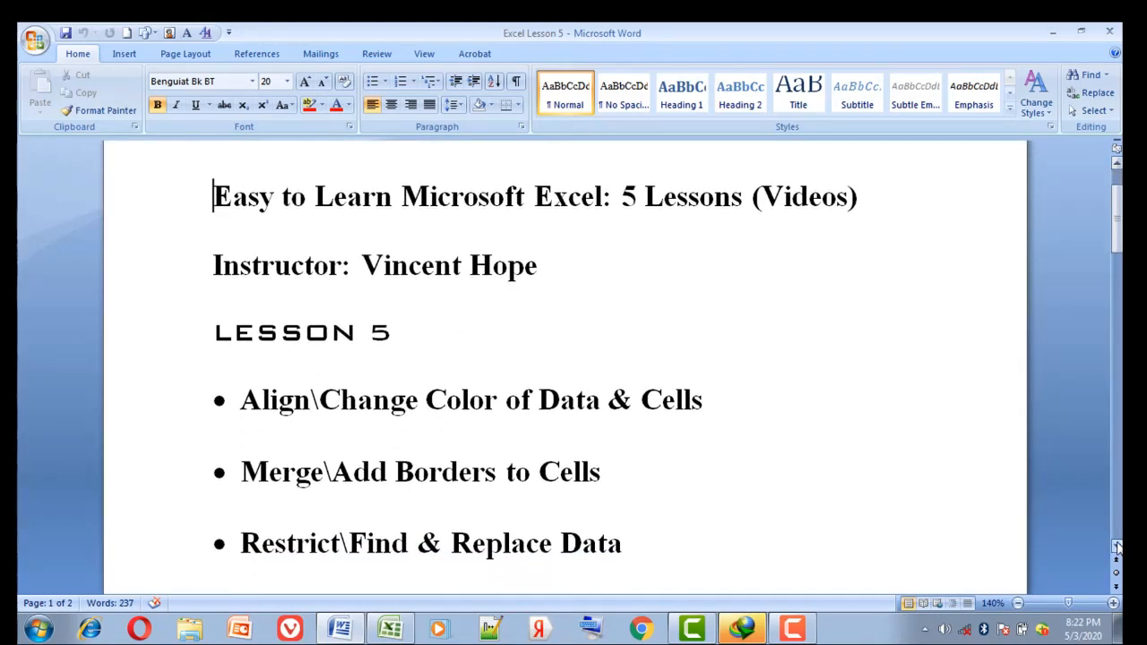
click(1116, 547)
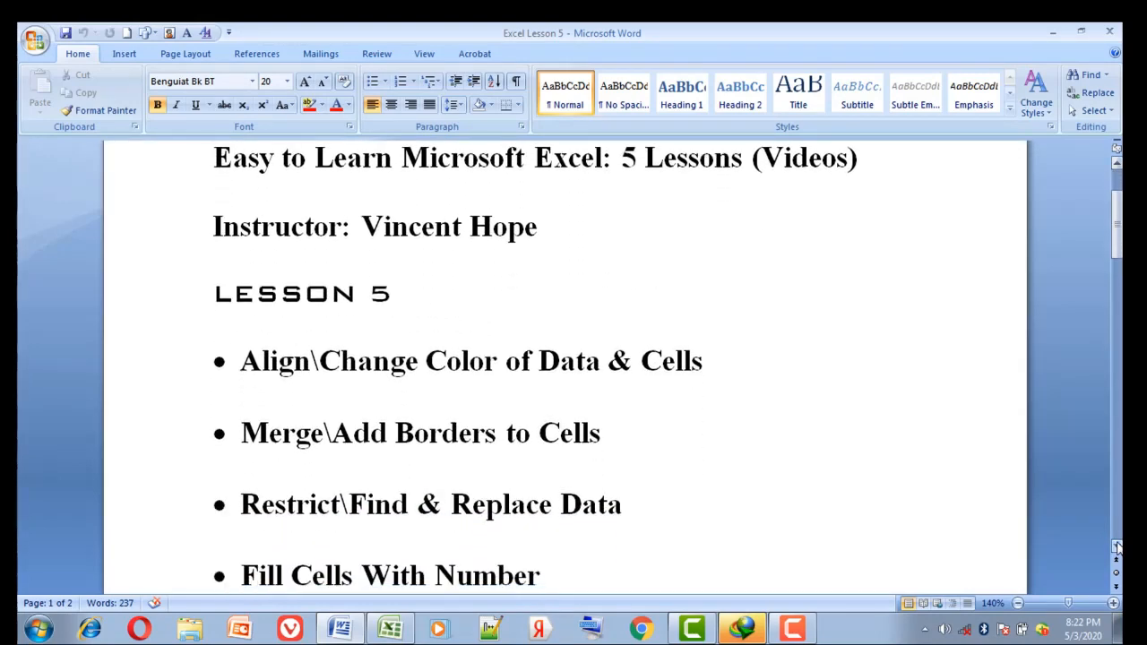
click(1116, 546)
click(1115, 547)
click(1116, 547)
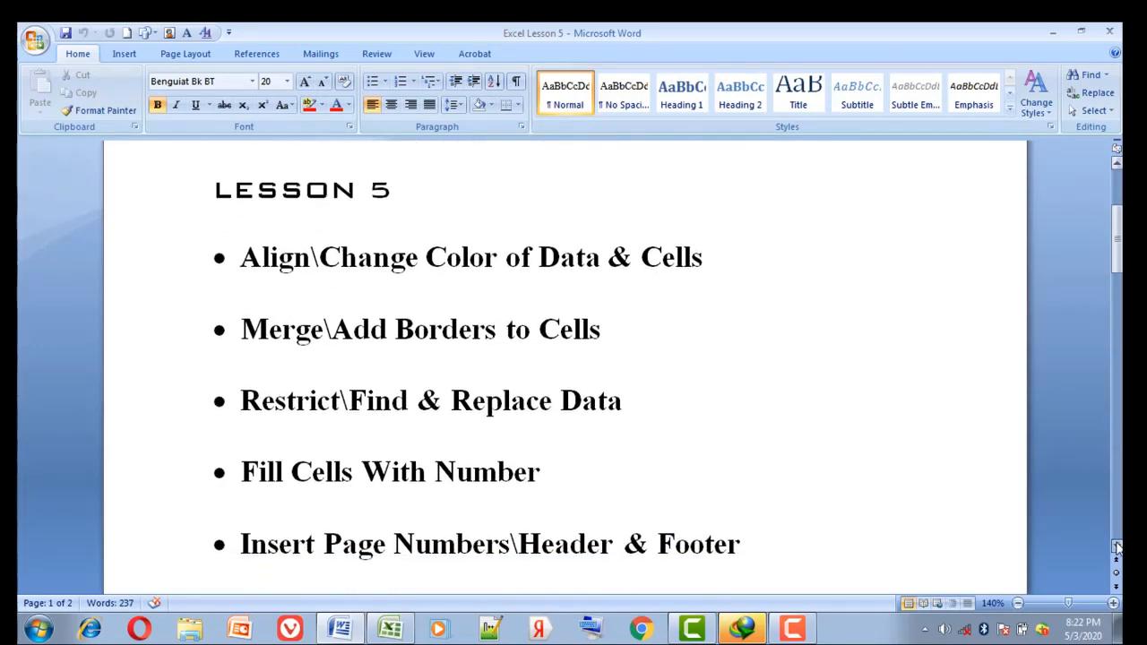
click(1116, 547)
click(1116, 547)
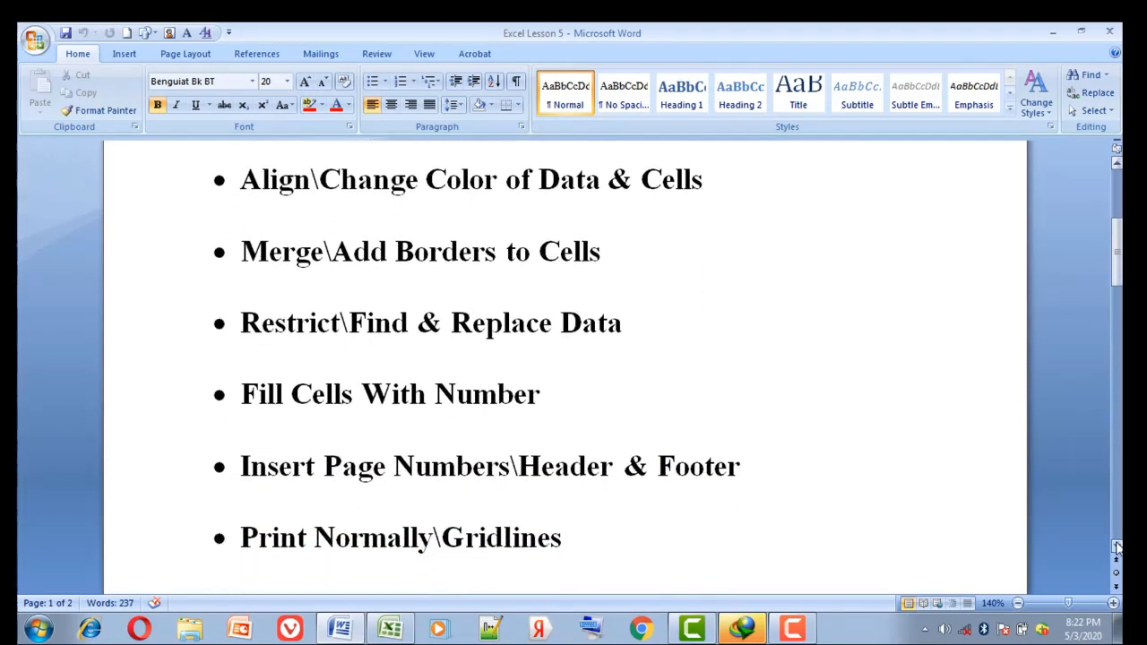
click(1116, 547)
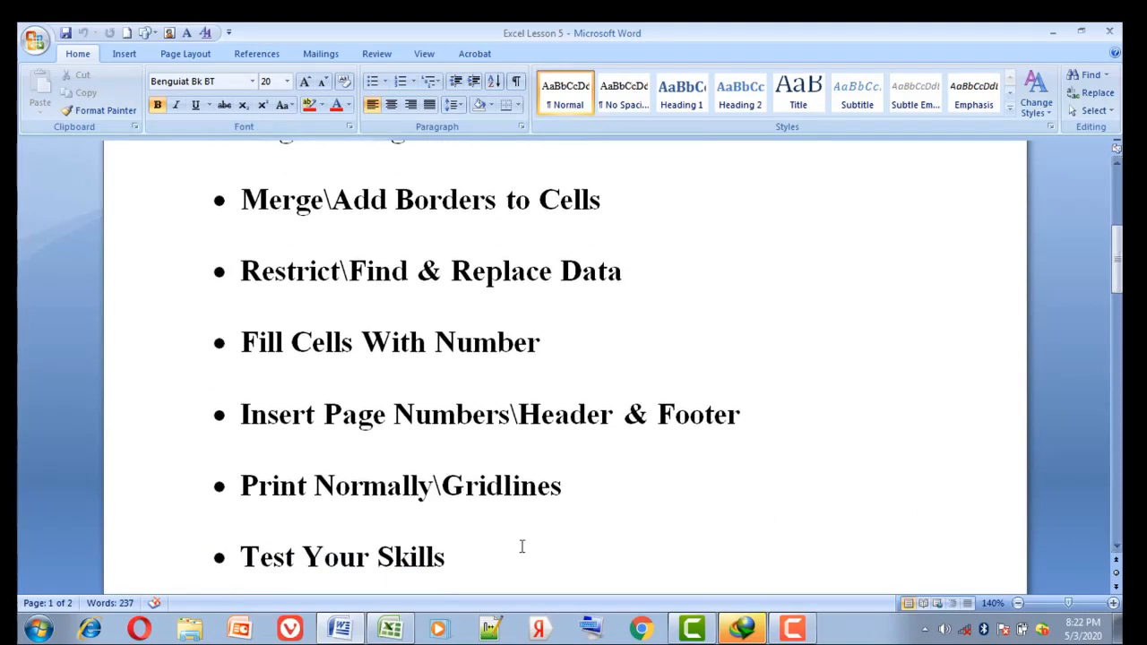
click(490, 557)
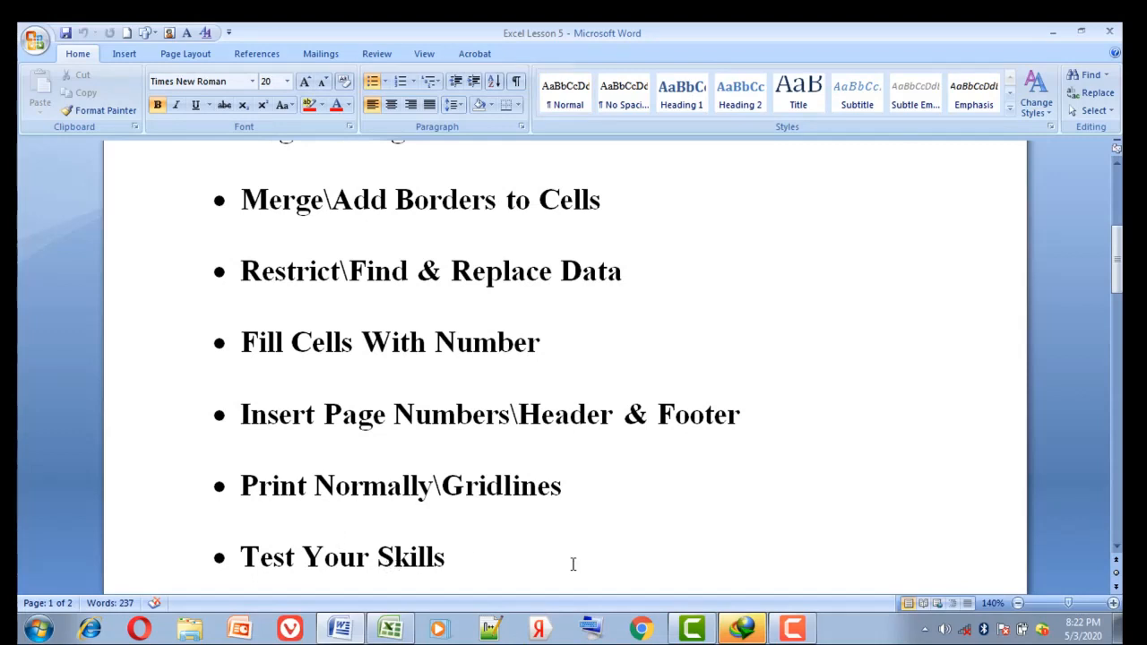
Insert "more" before "than 15,000.00" in the Basic Salary note of the Test Your Skills exercise, and save the document
click(1117, 546)
drag(1117, 546, 1117, 545)
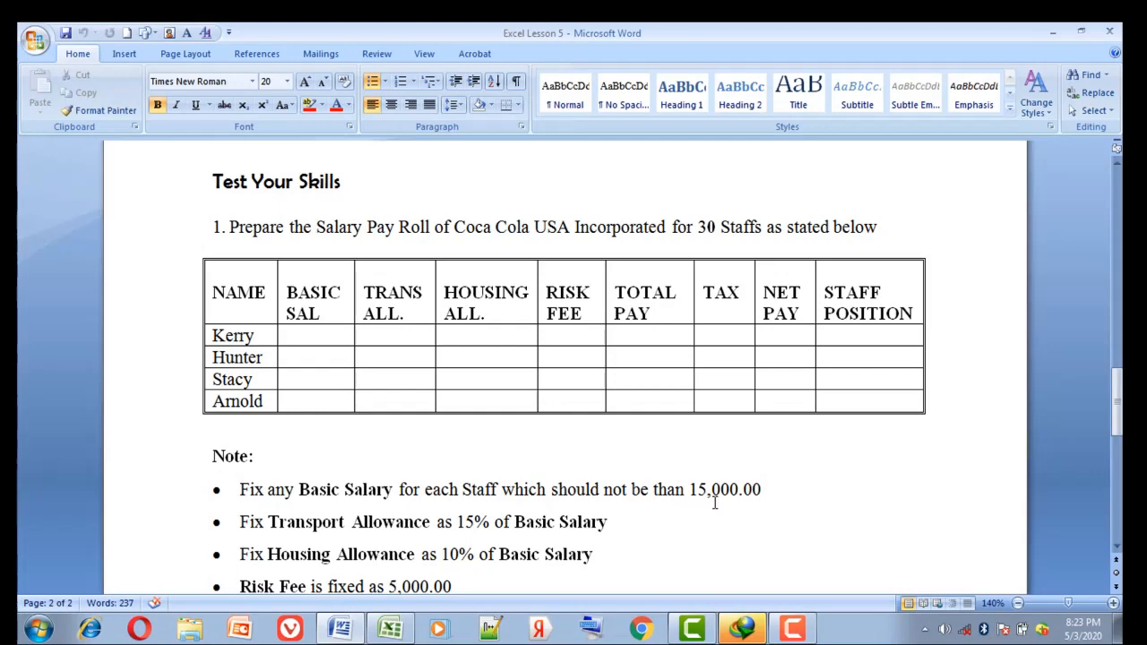
click(633, 490)
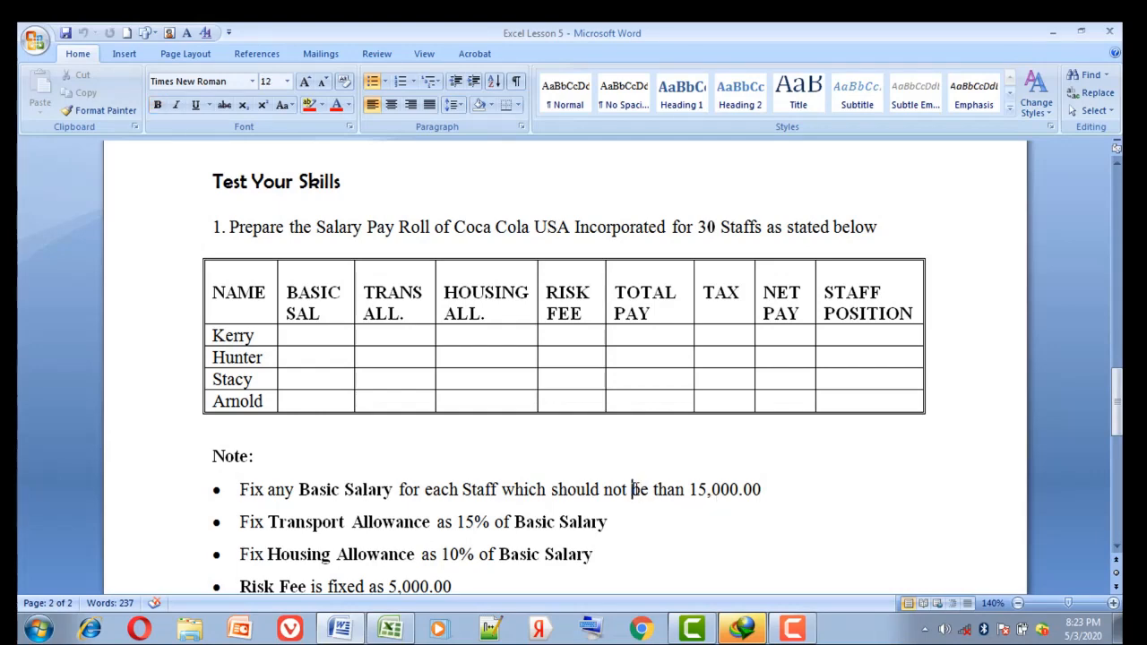
key(Right)
text(more)
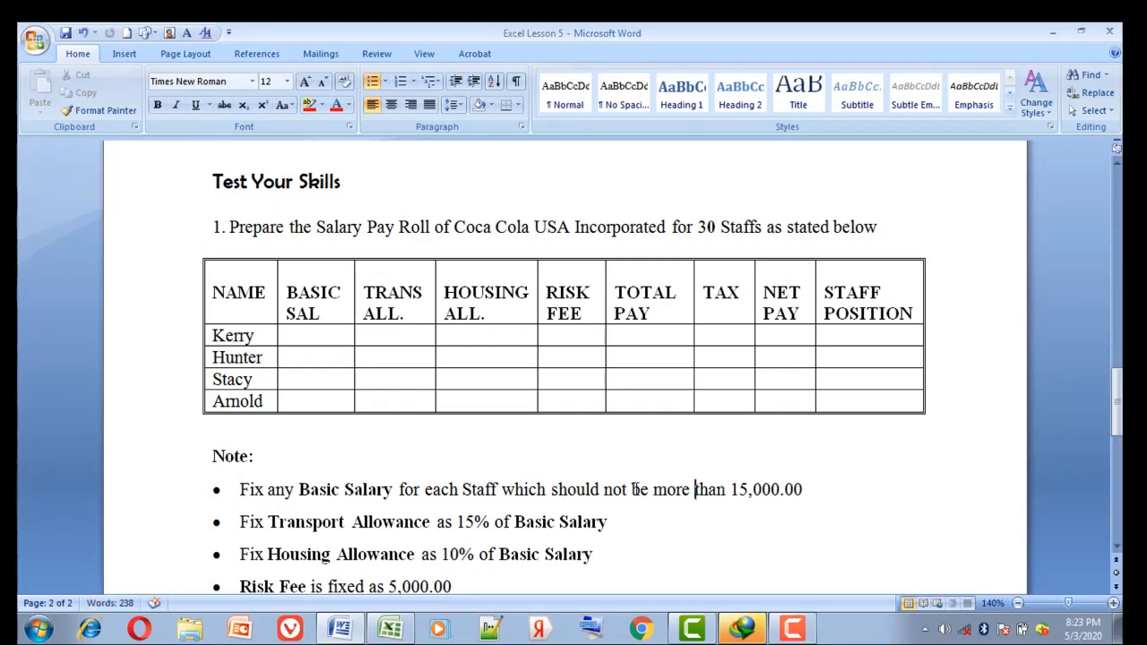
key(ctrl+s)
Read the remaining payroll notes and exercise questions 2 to 4 in the Test Your Skills section
click(1117, 547)
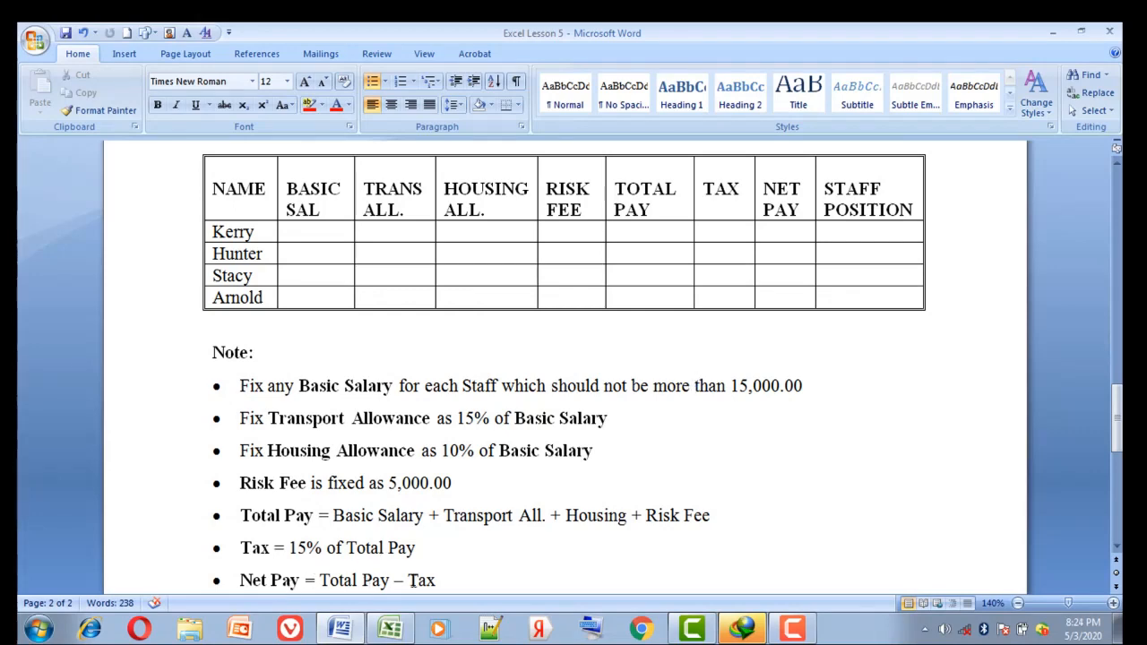
click(1118, 549)
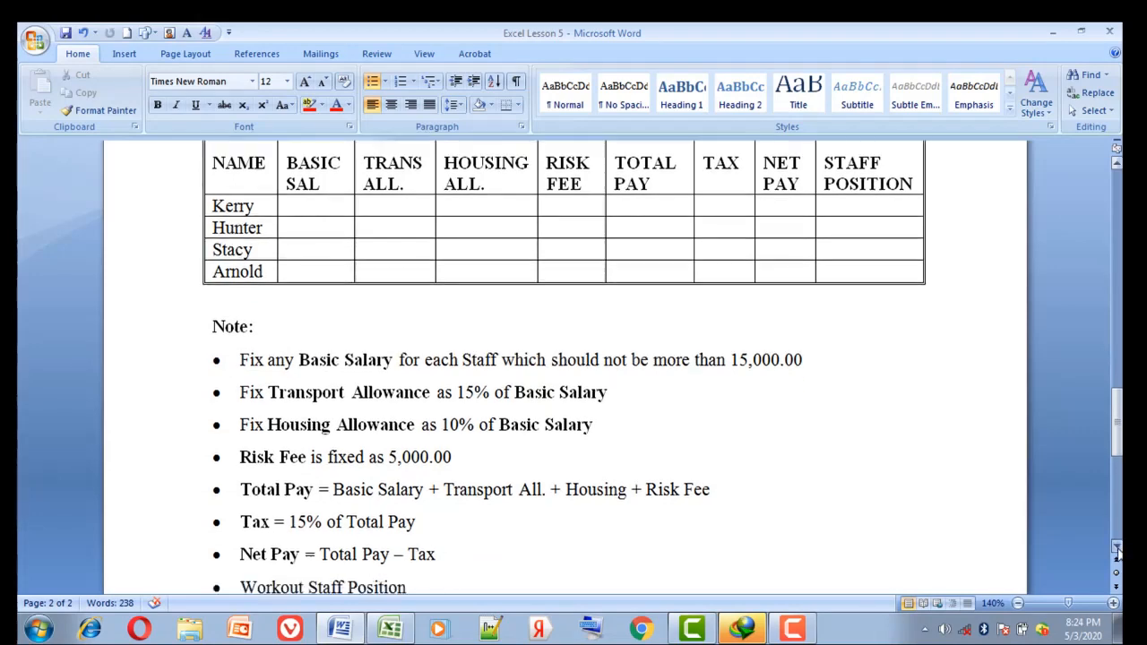
click(1118, 549)
click(1118, 550)
click(1118, 549)
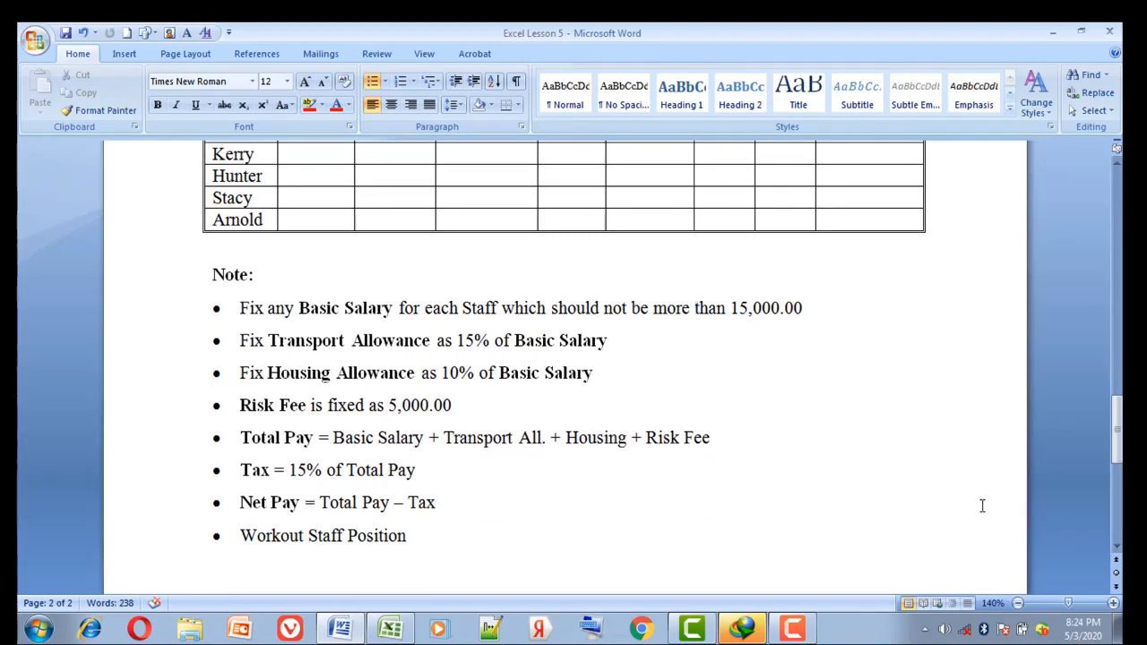
click(1117, 550)
click(1117, 550)
click(1118, 550)
click(1118, 550)
click(1118, 549)
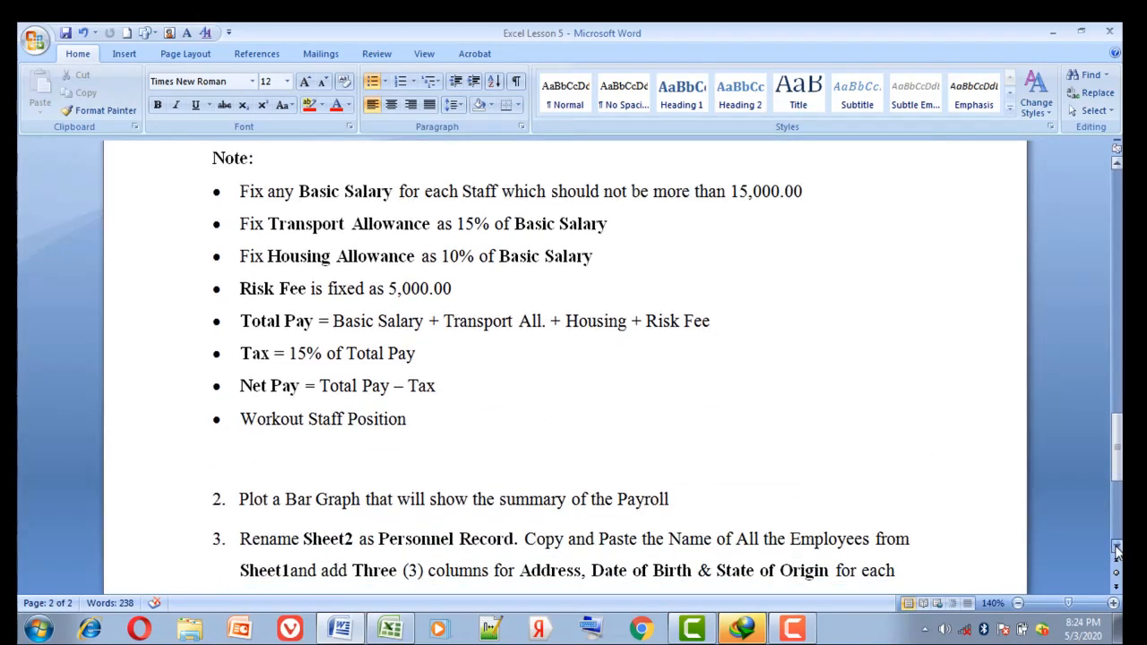
click(1118, 550)
click(1118, 550)
click(1118, 549)
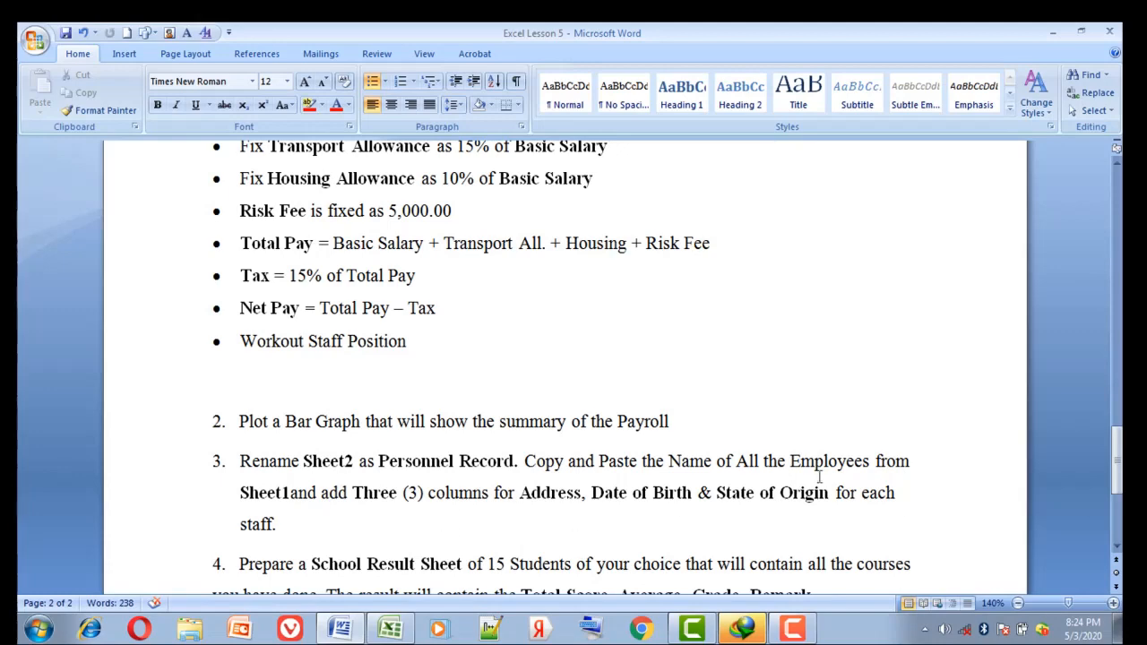
click(1117, 547)
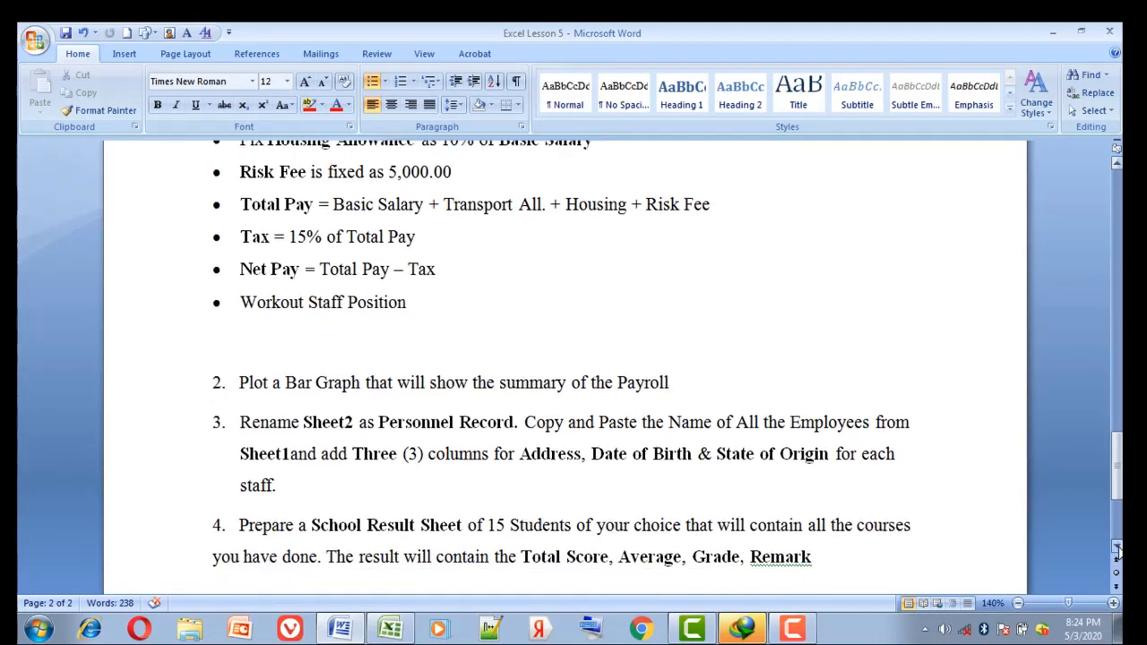
click(1116, 547)
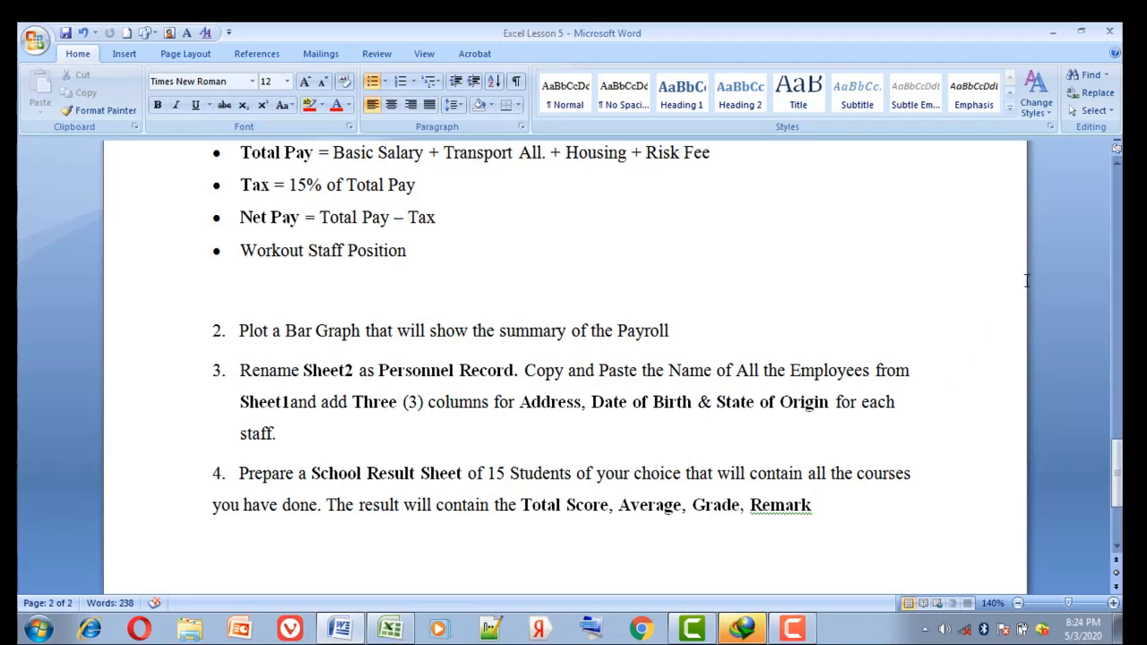
Go back from the exercise questions to the Test Your Skills entry at the end of the lesson outline
click(1117, 167)
click(1116, 167)
click(1117, 167)
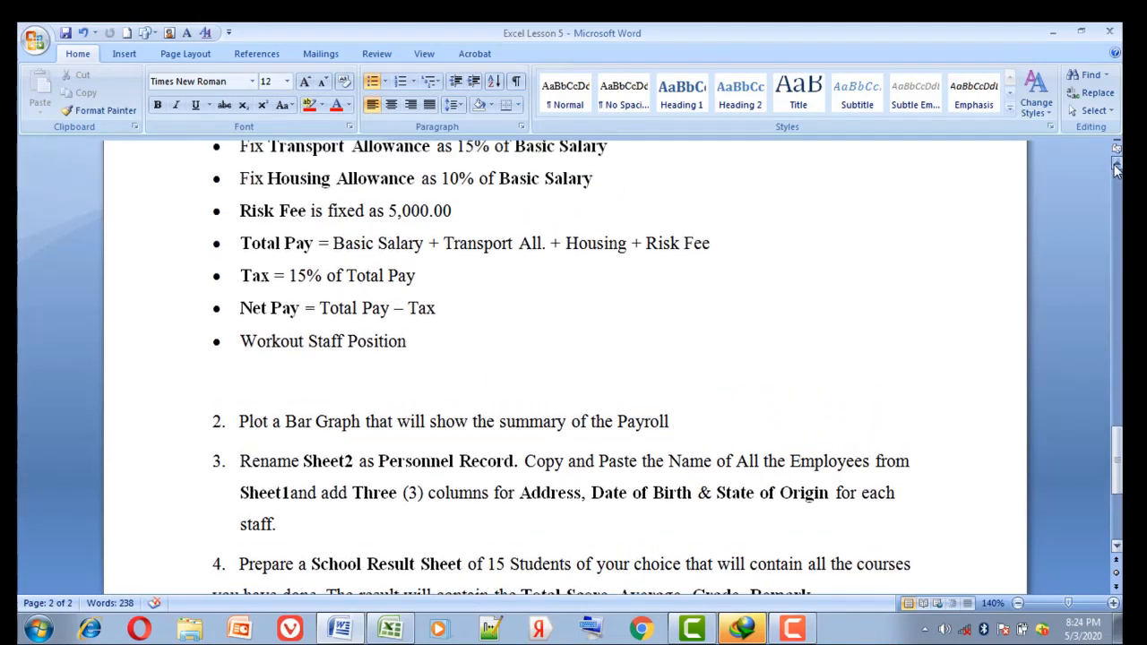
click(1117, 167)
click(1117, 168)
click(1117, 168)
click(1116, 172)
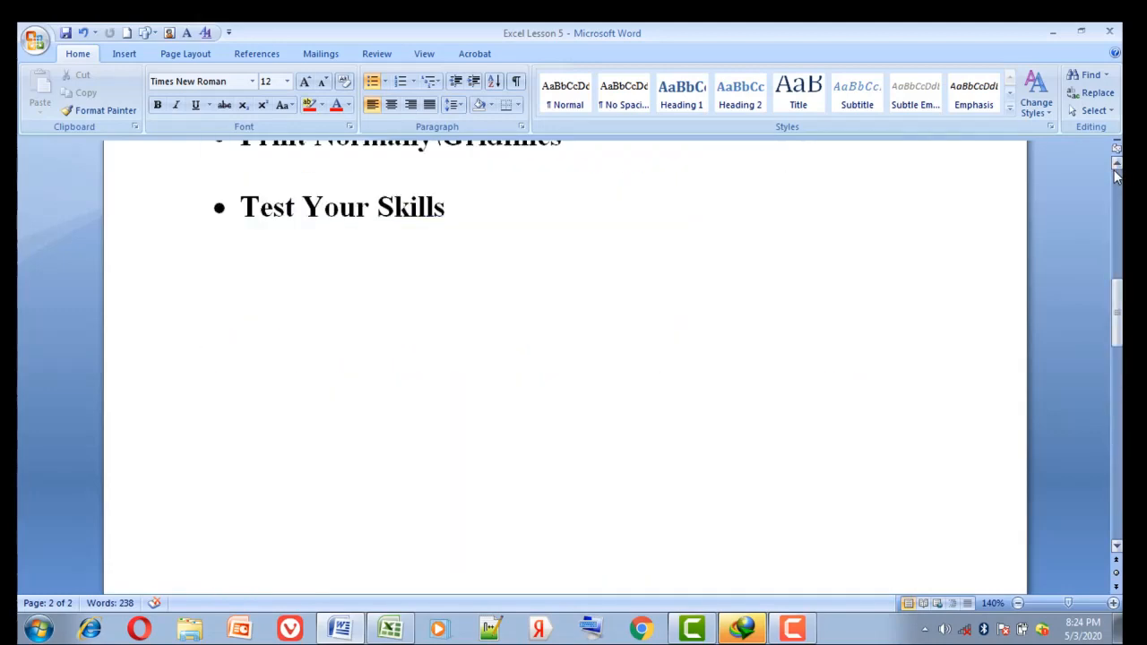
Review exercise 1 of Test Your Skills, the Coca Cola USA Incorporated salary payroll task and its table columns
click(1116, 547)
click(1116, 547)
click(1117, 547)
click(1117, 548)
click(1117, 549)
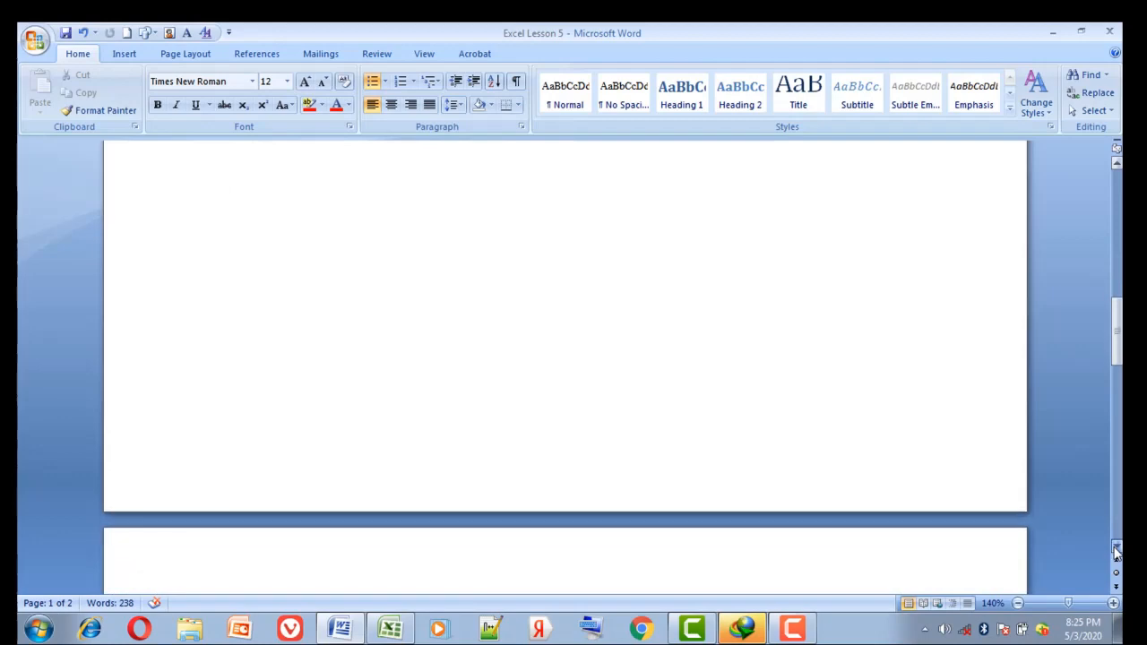
click(1117, 549)
click(1116, 549)
click(1116, 549)
click(1116, 549)
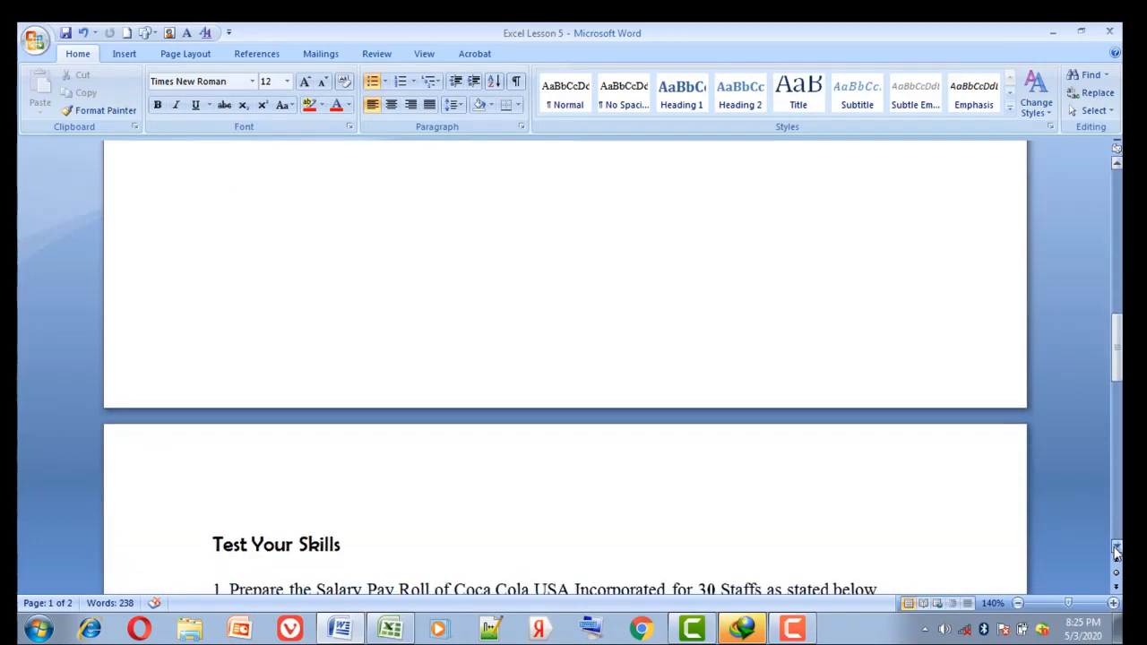
click(1116, 549)
click(1117, 549)
click(1117, 548)
click(1116, 549)
click(1116, 548)
click(1116, 548)
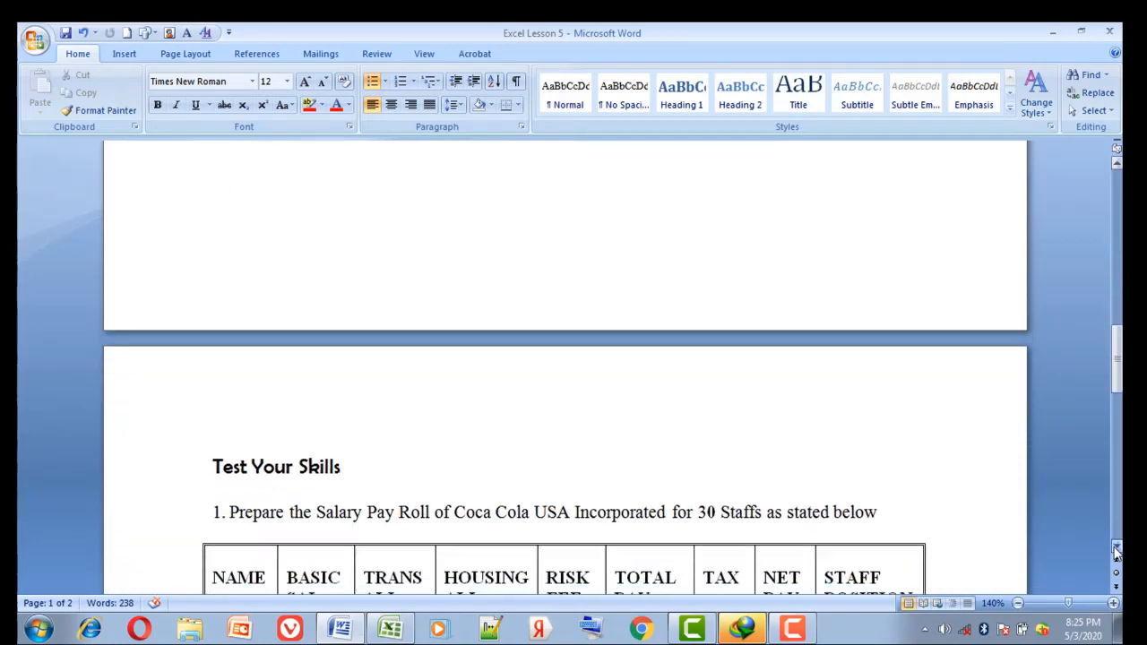
click(1117, 549)
click(1117, 548)
click(1117, 549)
click(1116, 549)
click(1117, 548)
click(1117, 548)
click(1117, 548)
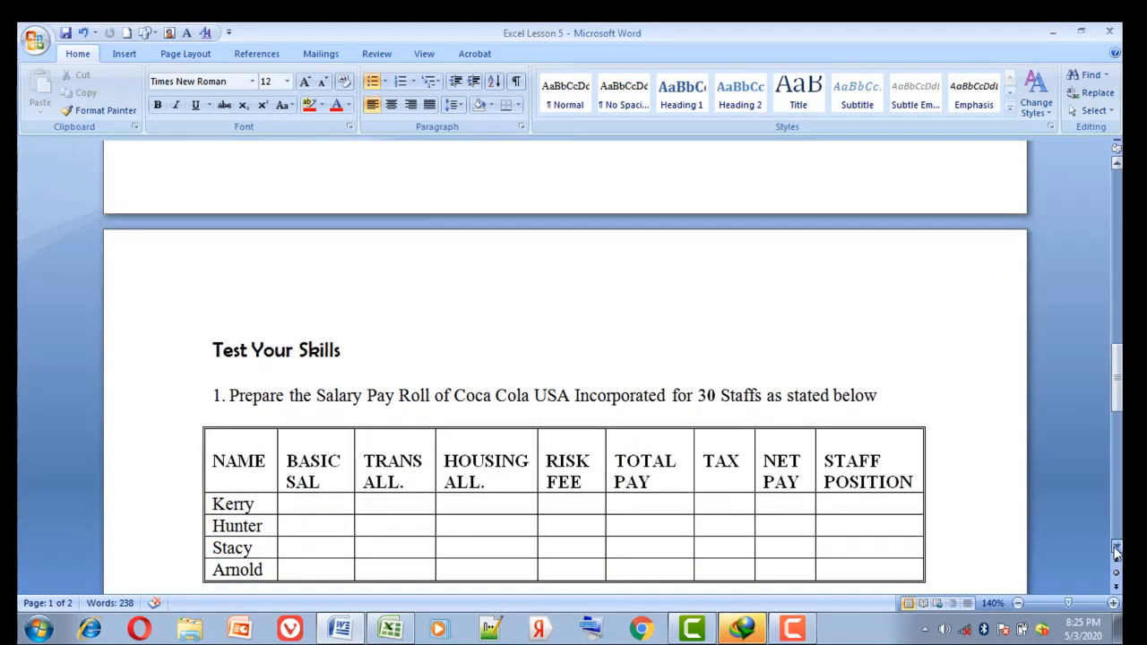
click(1116, 548)
click(1116, 549)
click(1117, 549)
click(1117, 548)
click(1117, 548)
click(1116, 548)
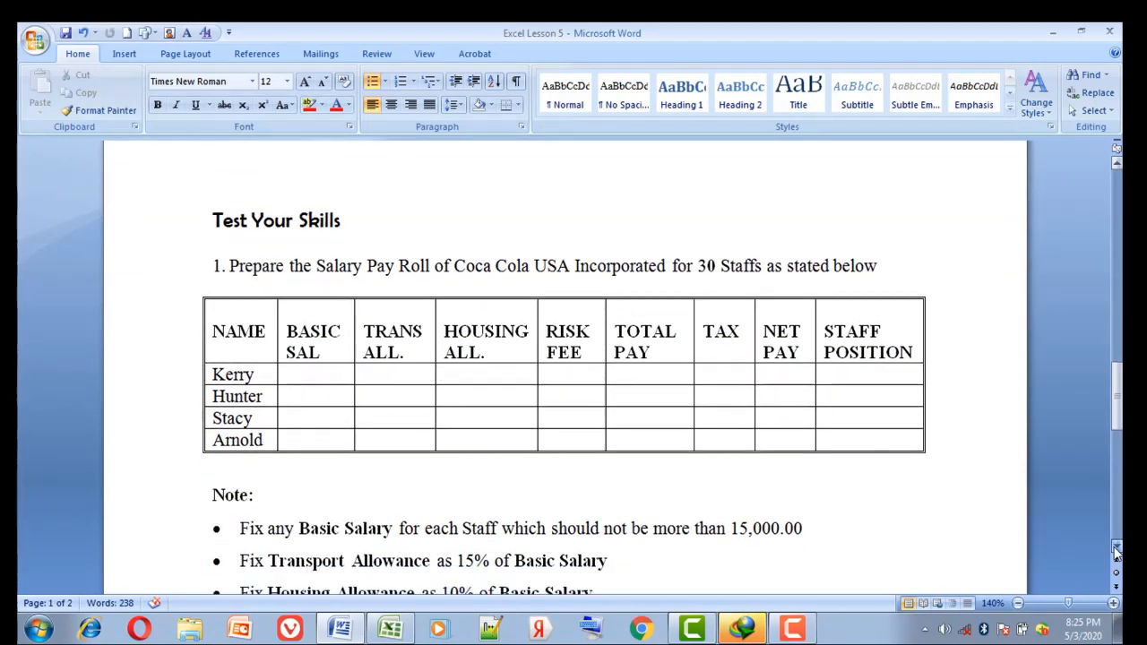
Review the payroll notes under the table, from the Basic Salary rule down to Workout Staff Position
click(1117, 549)
click(1116, 548)
click(1116, 549)
click(1117, 548)
click(1116, 548)
click(1117, 548)
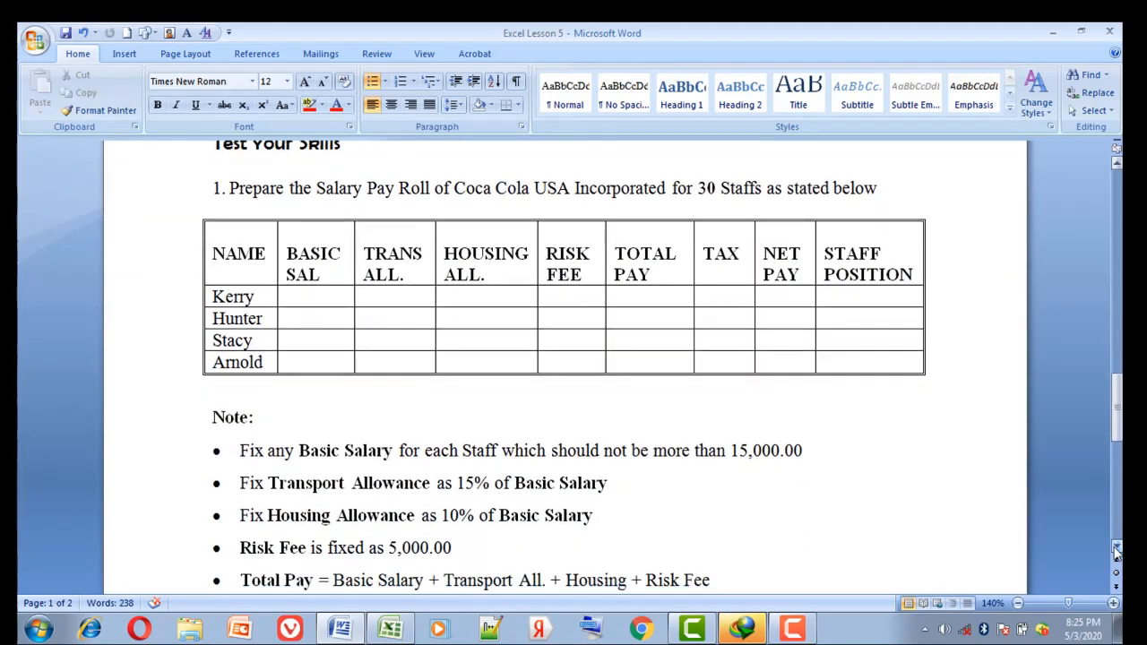
click(1117, 549)
click(1116, 548)
click(1117, 549)
click(1116, 549)
click(1117, 549)
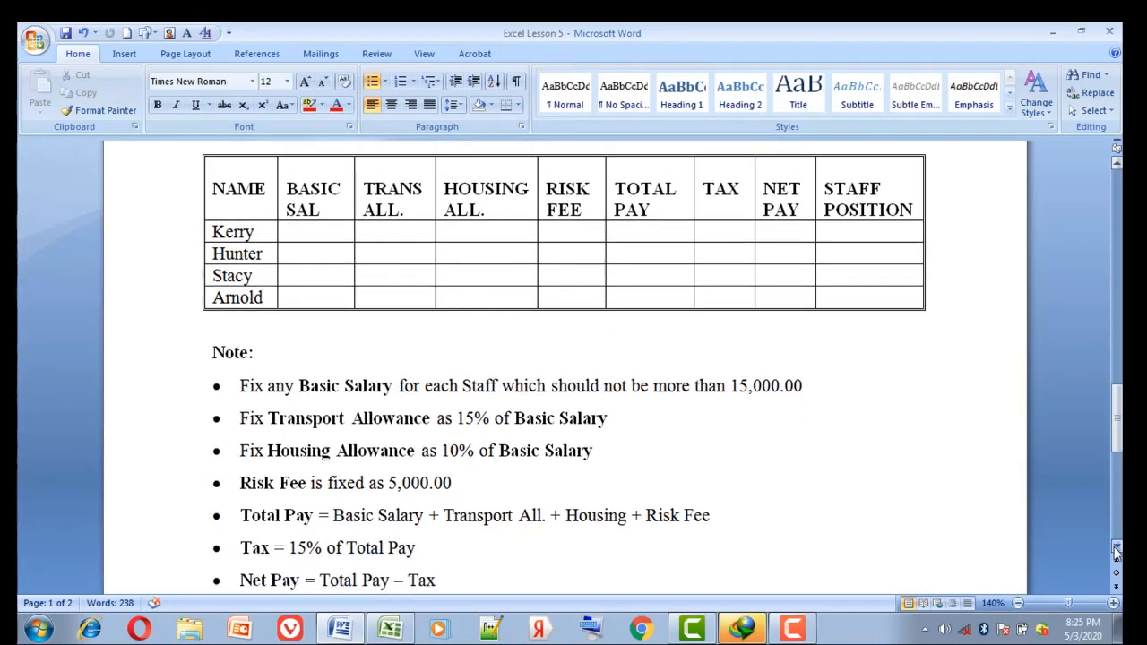
click(1117, 549)
click(1117, 549)
click(1116, 549)
click(1117, 548)
click(1116, 548)
click(1117, 548)
click(1117, 549)
click(1117, 548)
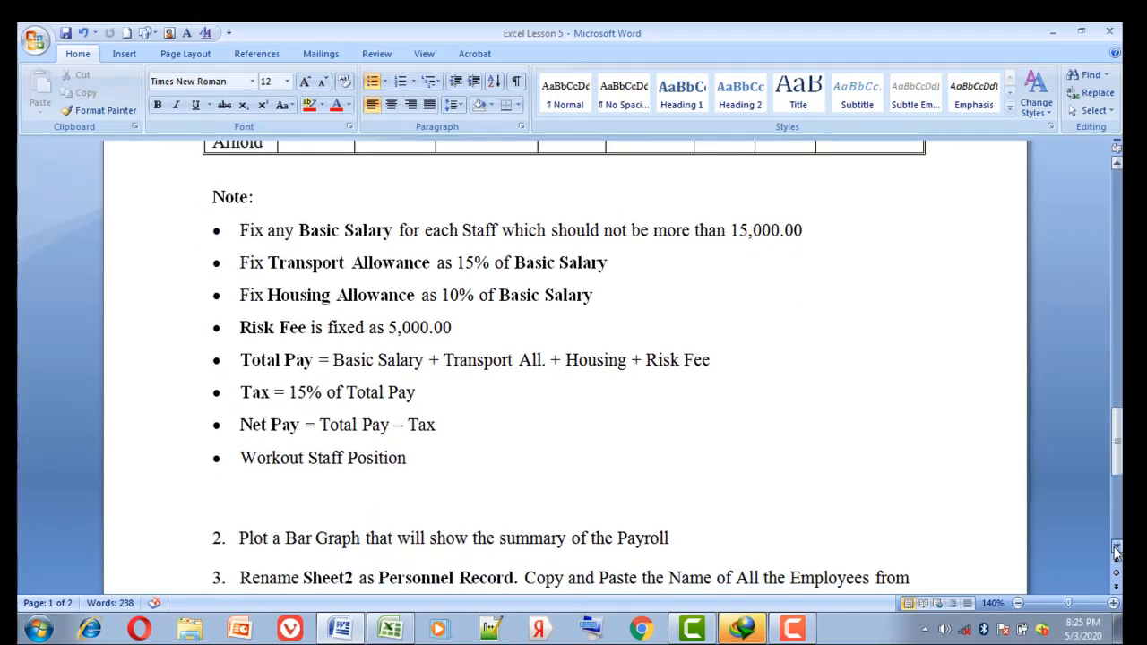
Go over exercise questions 2 to 4 on the payroll bar graph, the Personnel Record sheet and the School Result Sheet
click(1117, 548)
click(1117, 549)
click(1117, 549)
click(1117, 549)
click(1117, 549)
click(1117, 548)
click(1117, 548)
click(1117, 548)
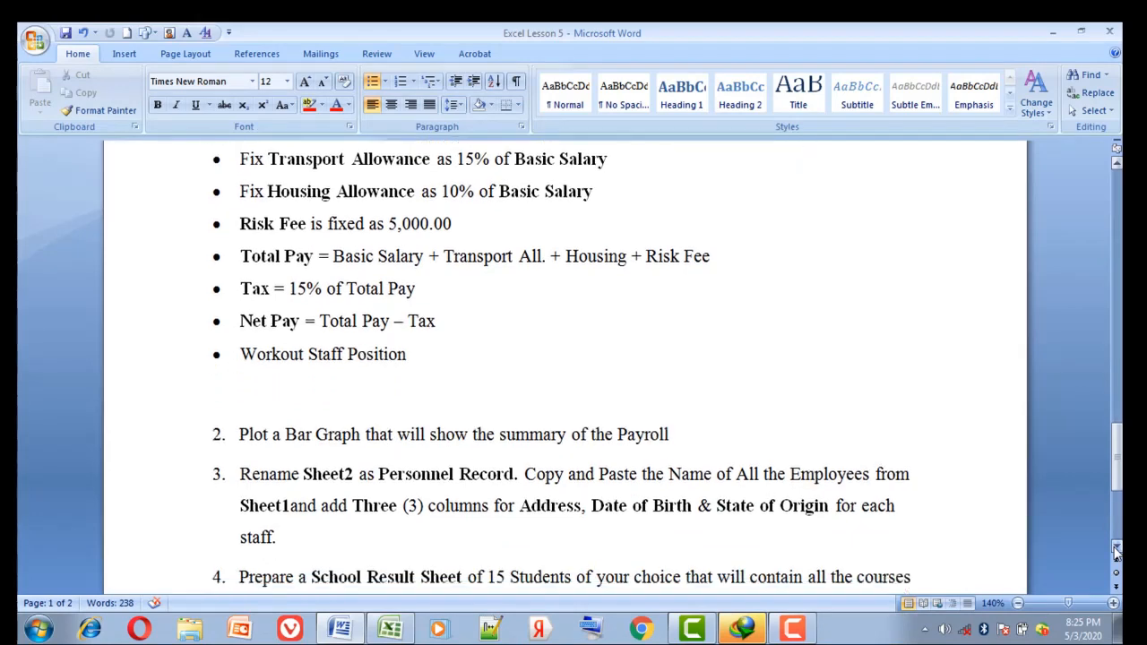
click(1117, 548)
click(1117, 549)
click(1117, 549)
click(1116, 549)
click(1117, 548)
click(1117, 548)
click(1117, 548)
click(1117, 548)
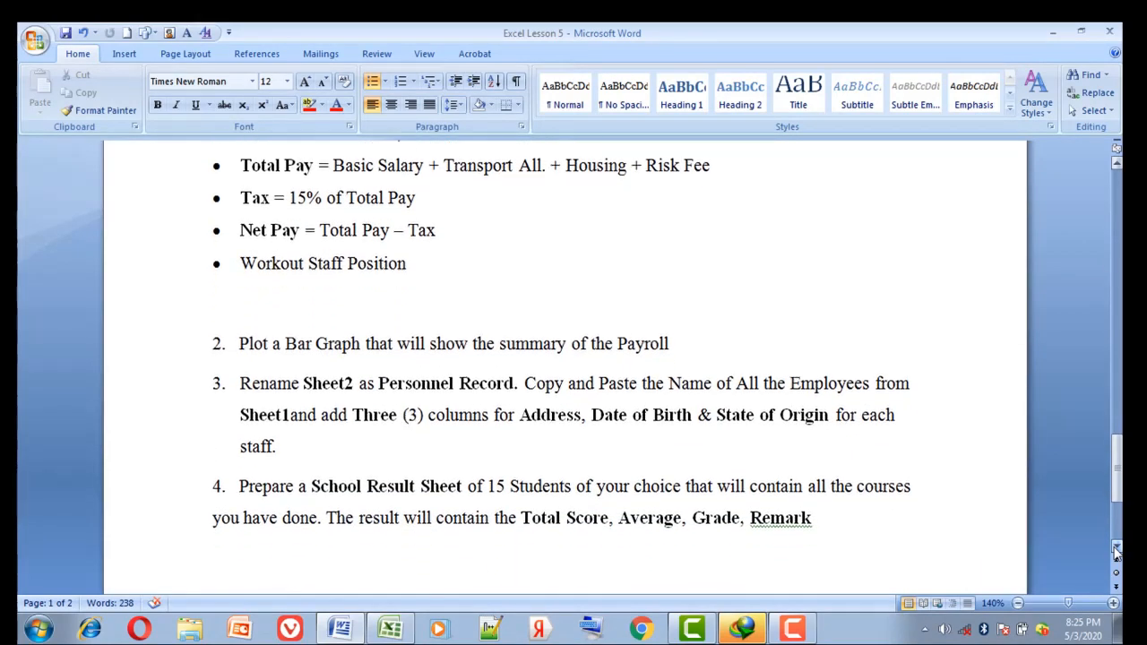
click(1117, 549)
click(1117, 548)
click(1116, 548)
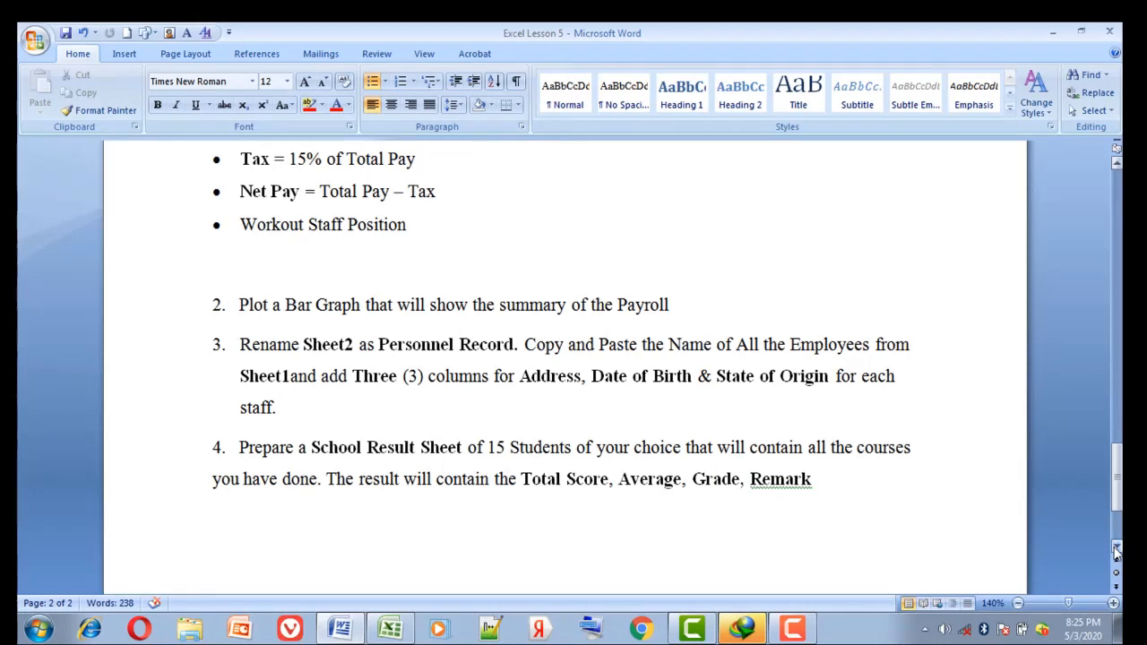
click(1117, 548)
click(1116, 549)
click(1116, 549)
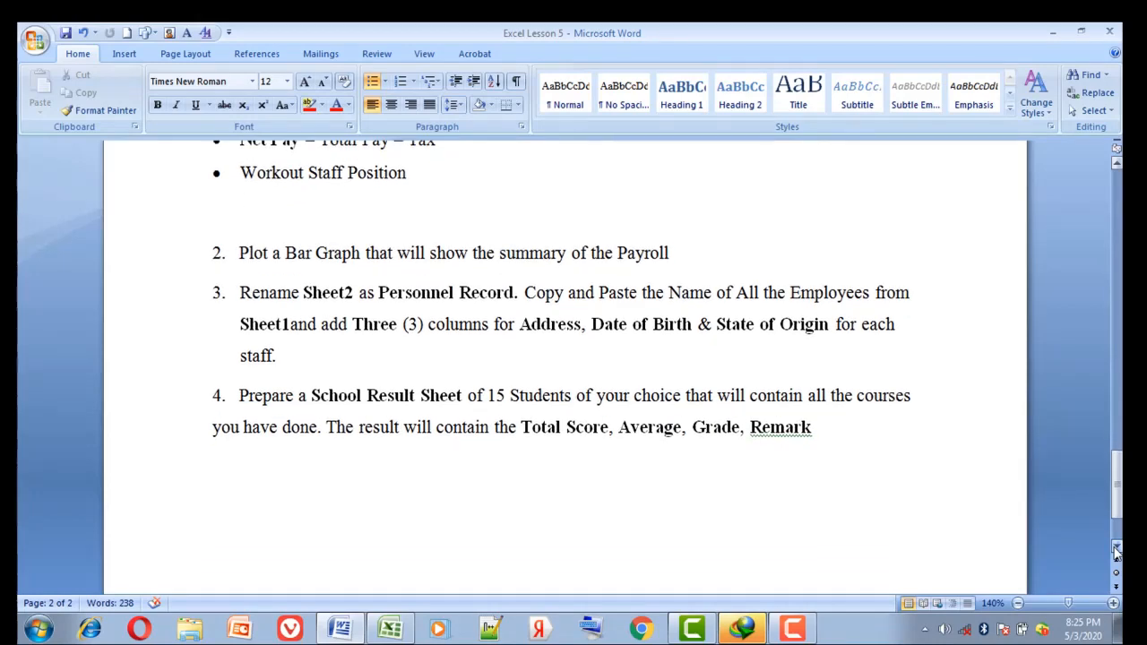
click(1116, 548)
click(1117, 549)
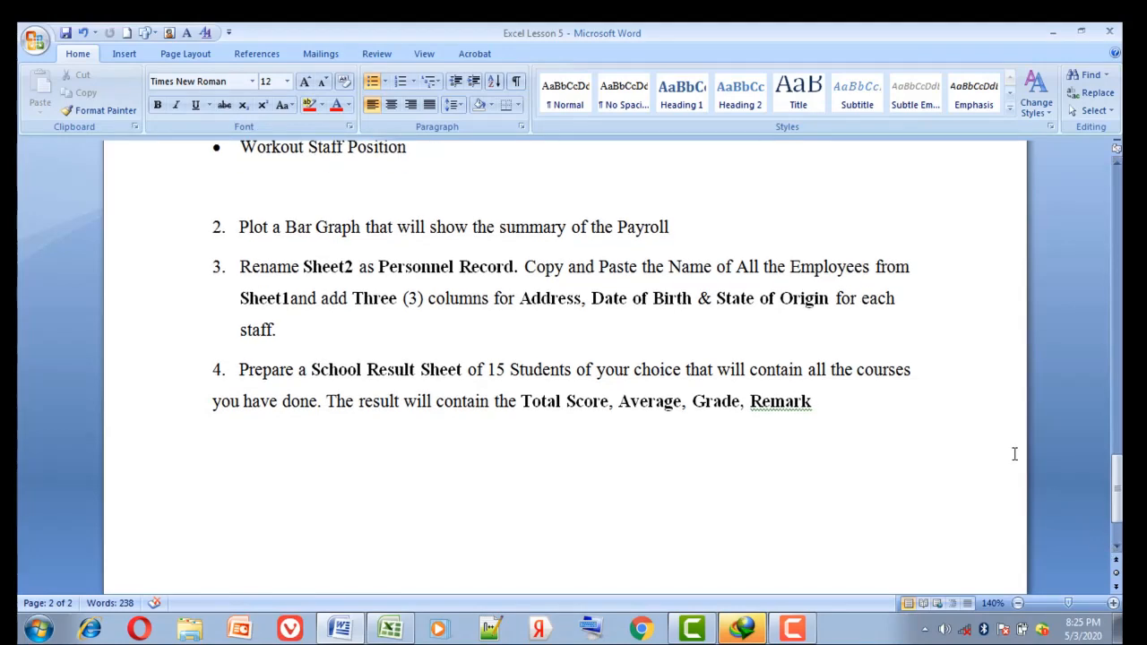
click(1117, 166)
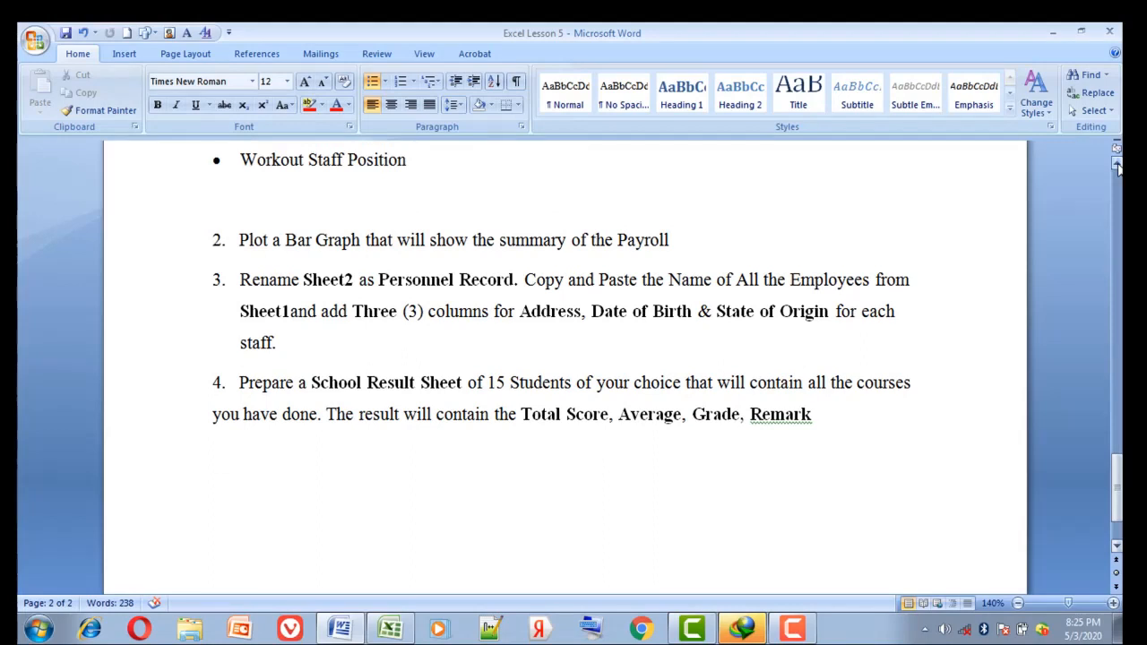